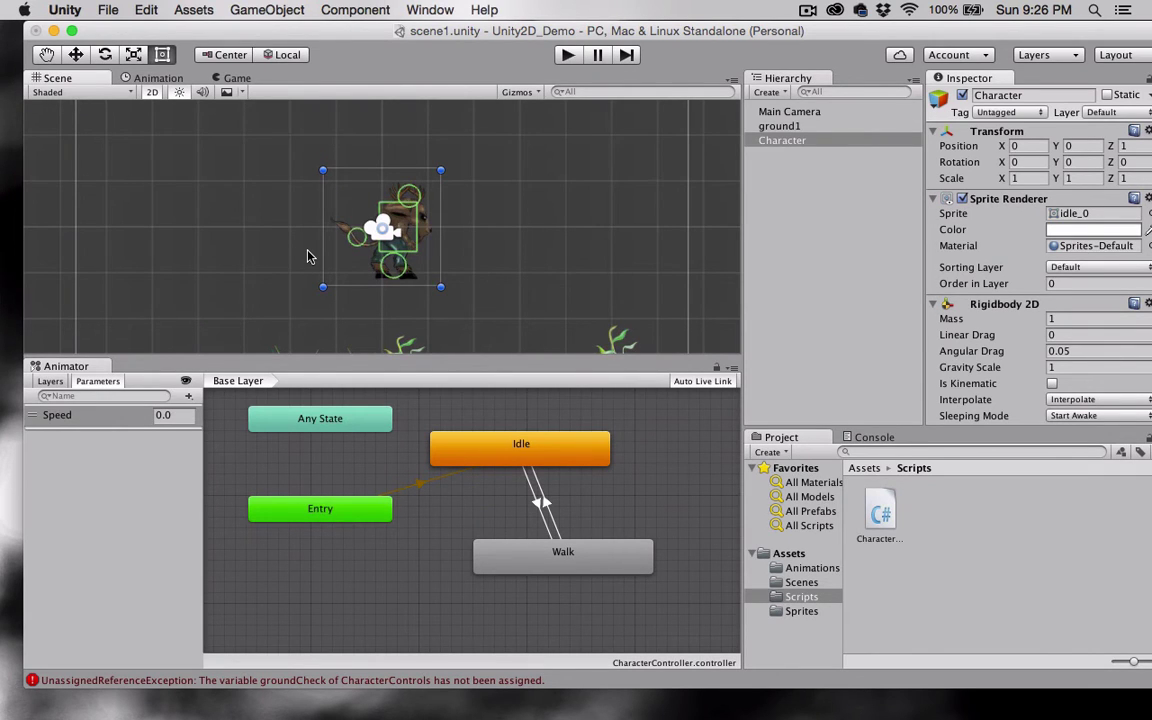
Step: Create a new empty GameObject in the scene
{"action": "left_click", "coordinate": [270, 11]}
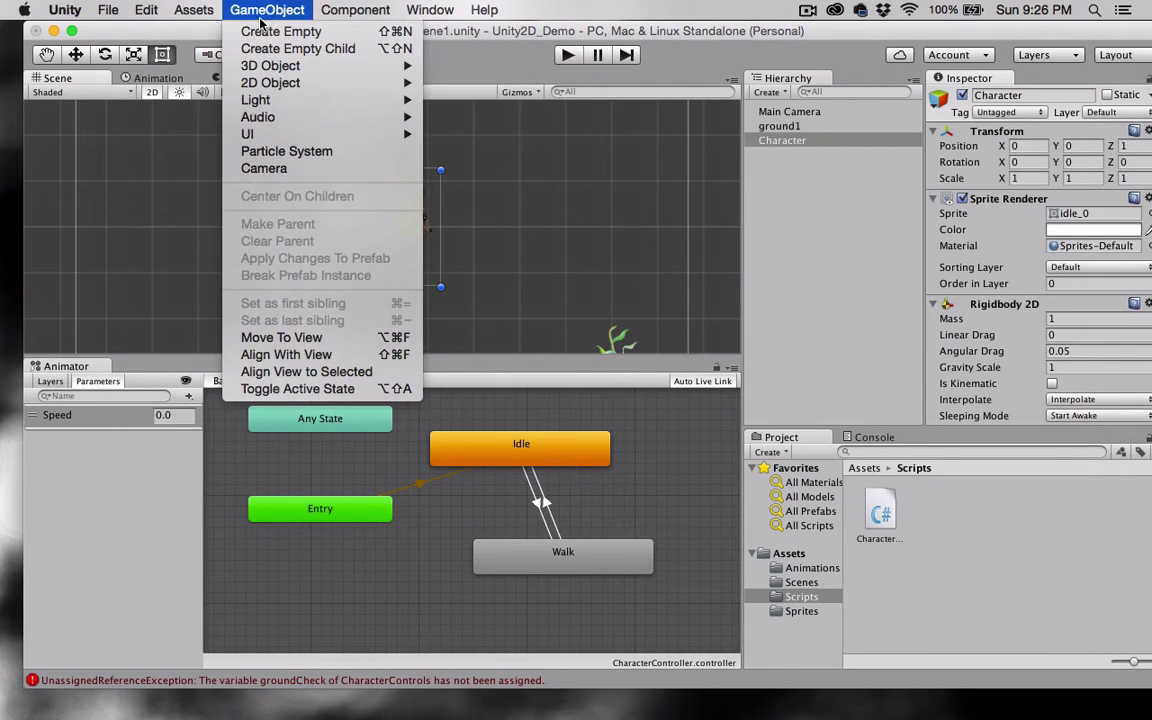
{"action": "left_click", "coordinate": [258, 33]}
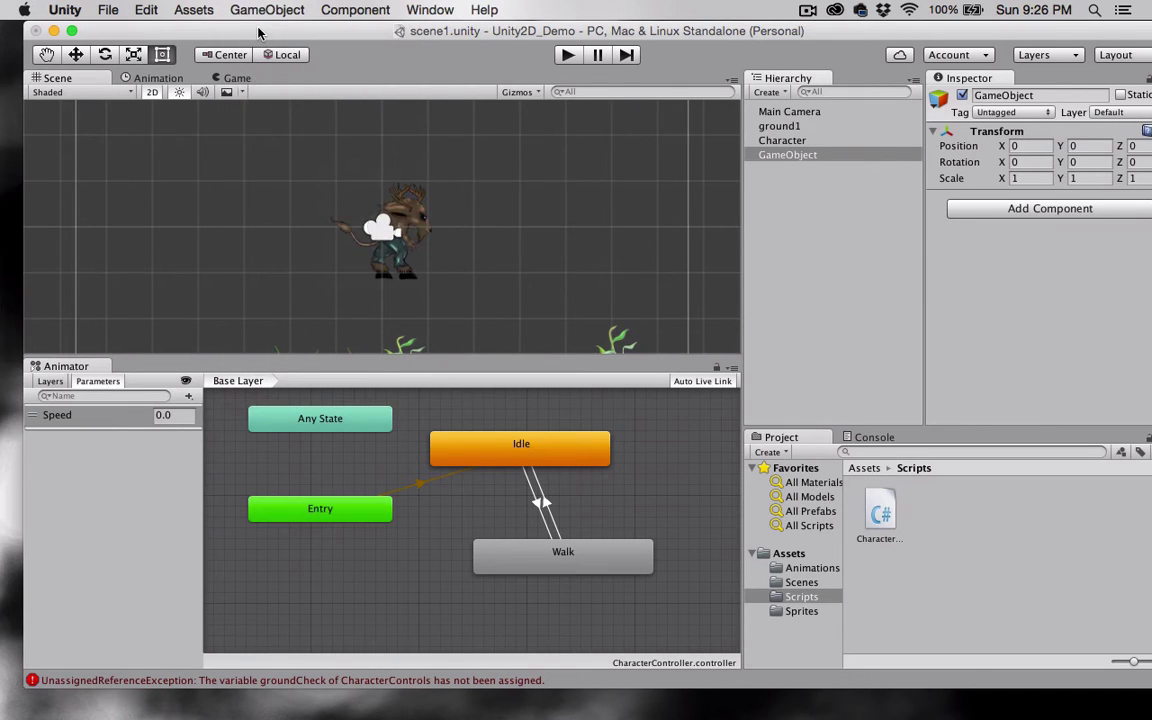
{"action": "double_click", "coordinate": [783, 155]}
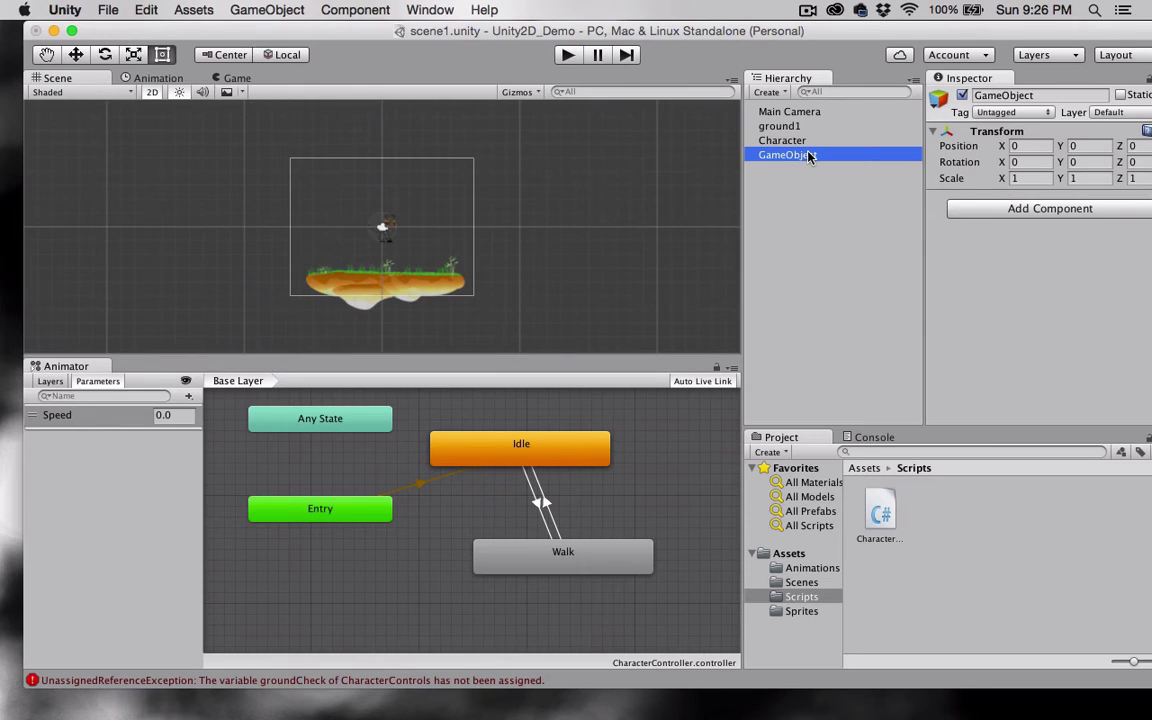
Step: Rename the empty object GroundCheck and make it a child of Character
{"action": "key", "text": "Return"}
{"action": "type", "text": "Gro"}
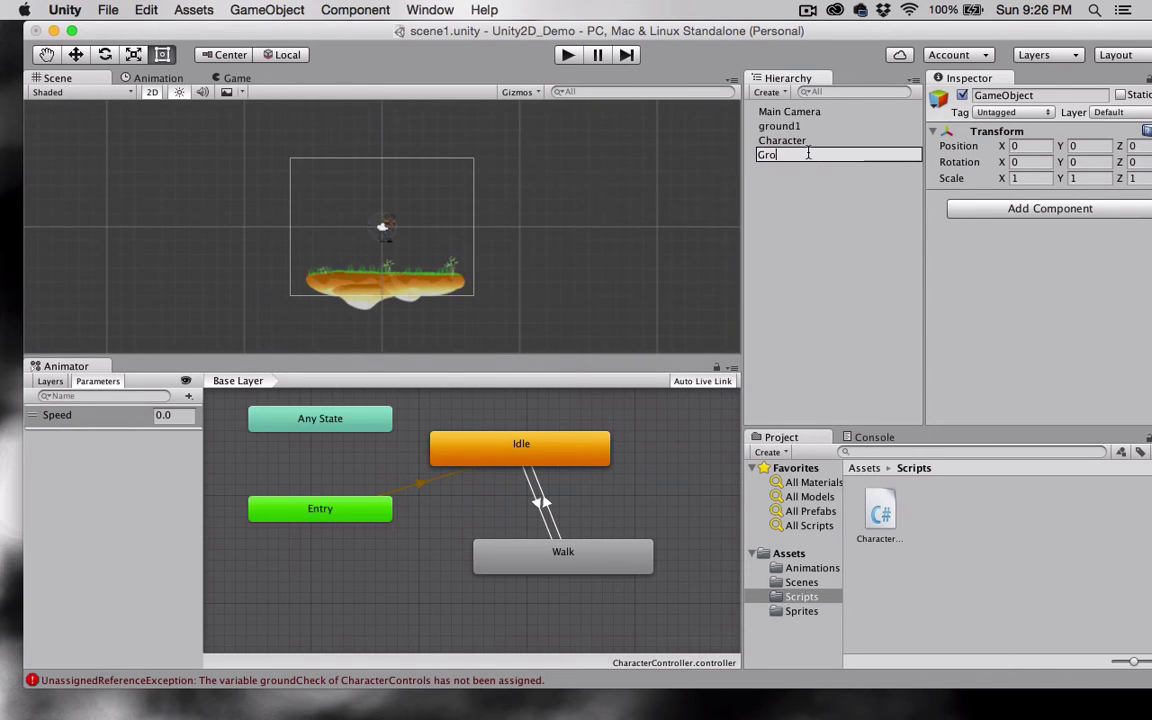
{"action": "type", "text": "undCheck"}
{"action": "key", "text": "Return"}
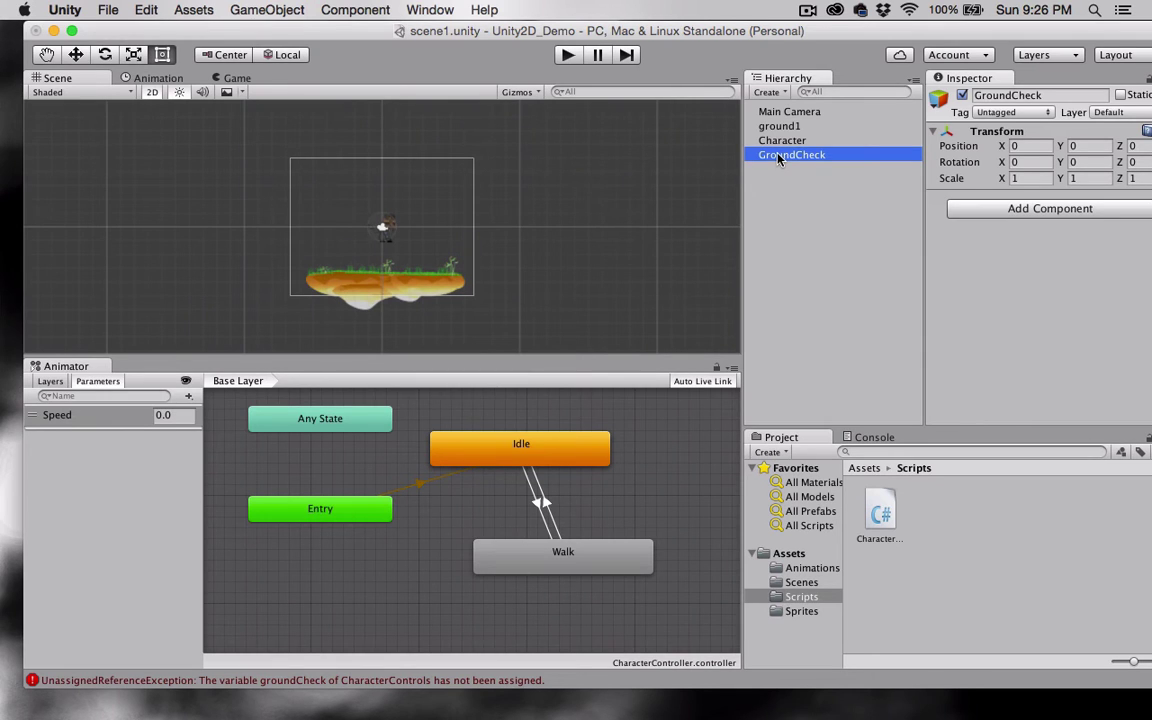
{"action": "left_click_drag", "start_coordinate": [779, 155], "coordinate": [780, 141]}
Step: Give GroundCheck a teal label icon in the scene
{"action": "double_click", "coordinate": [803, 158]}
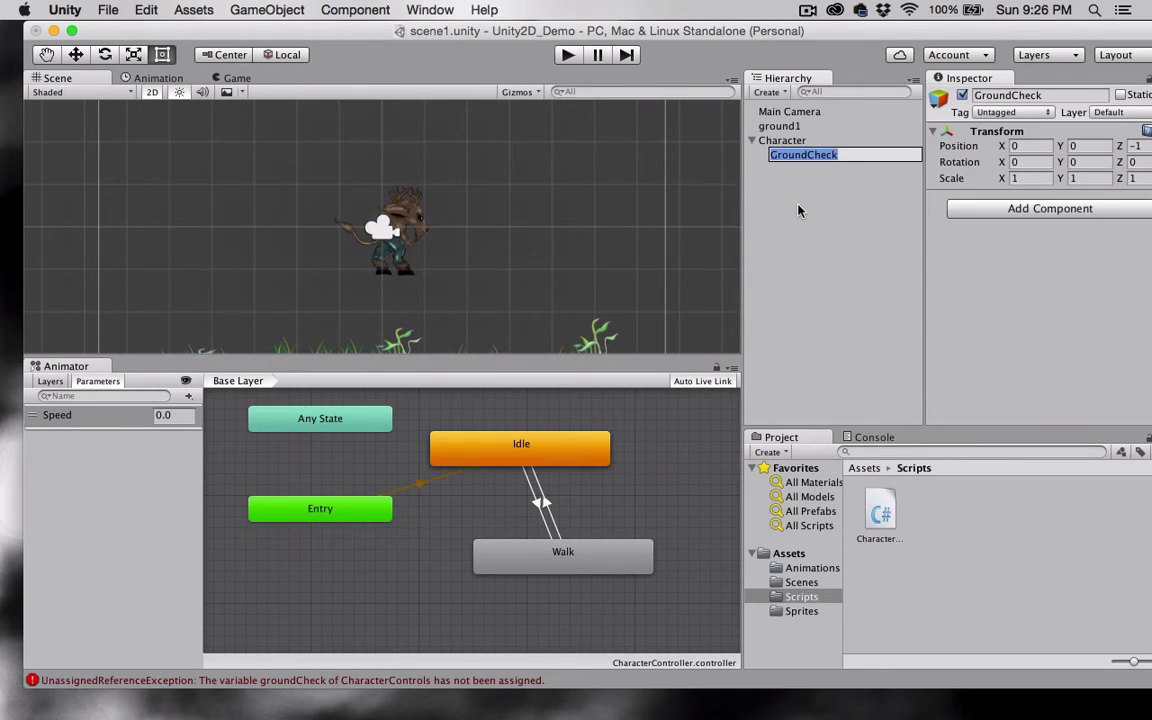
{"action": "left_click", "coordinate": [784, 176]}
{"action": "left_click", "coordinate": [800, 156]}
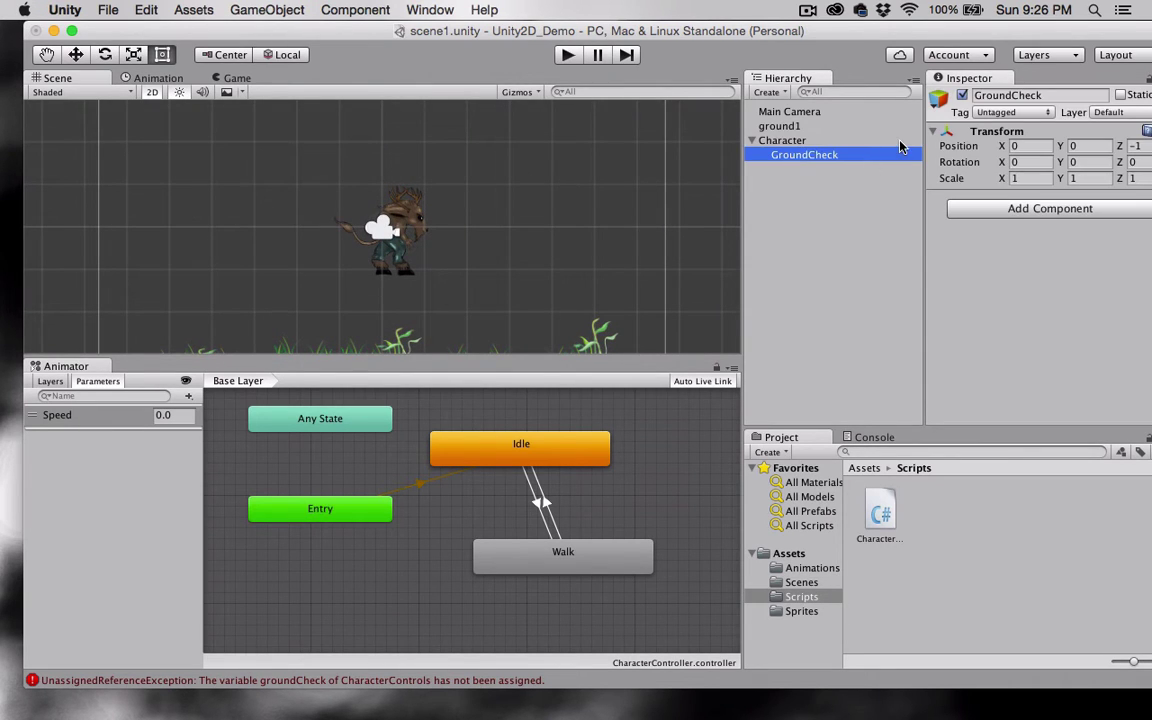
{"action": "left_click", "coordinate": [939, 98]}
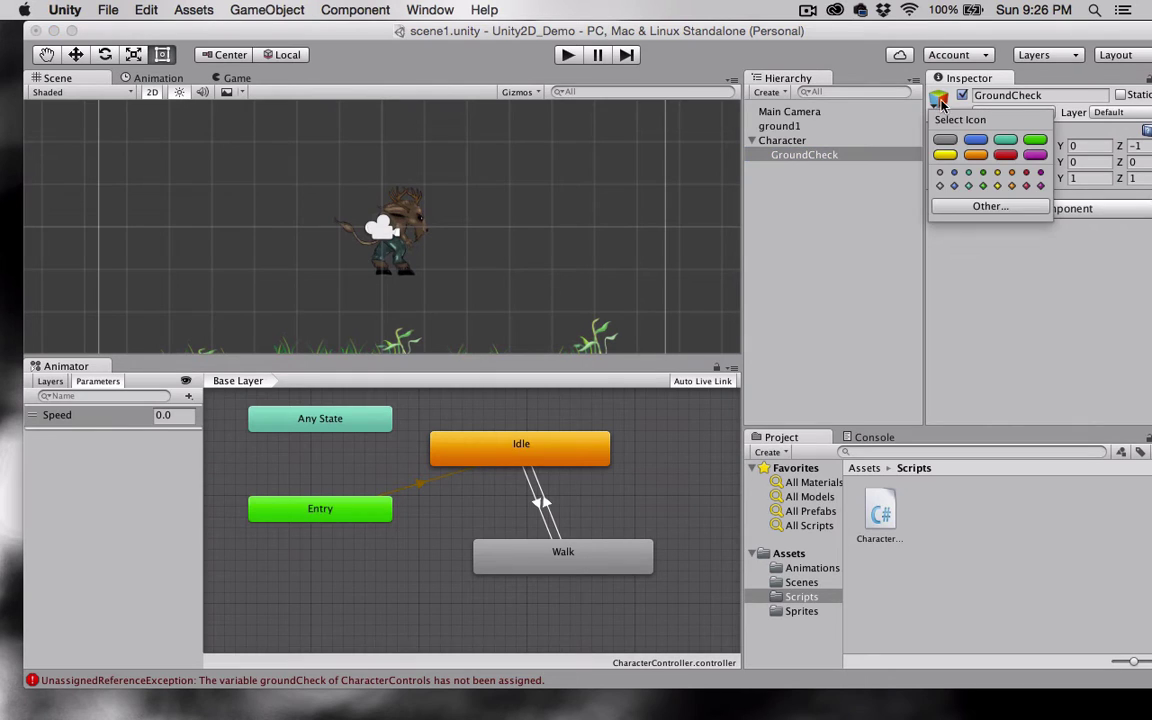
{"action": "left_click", "coordinate": [1005, 141]}
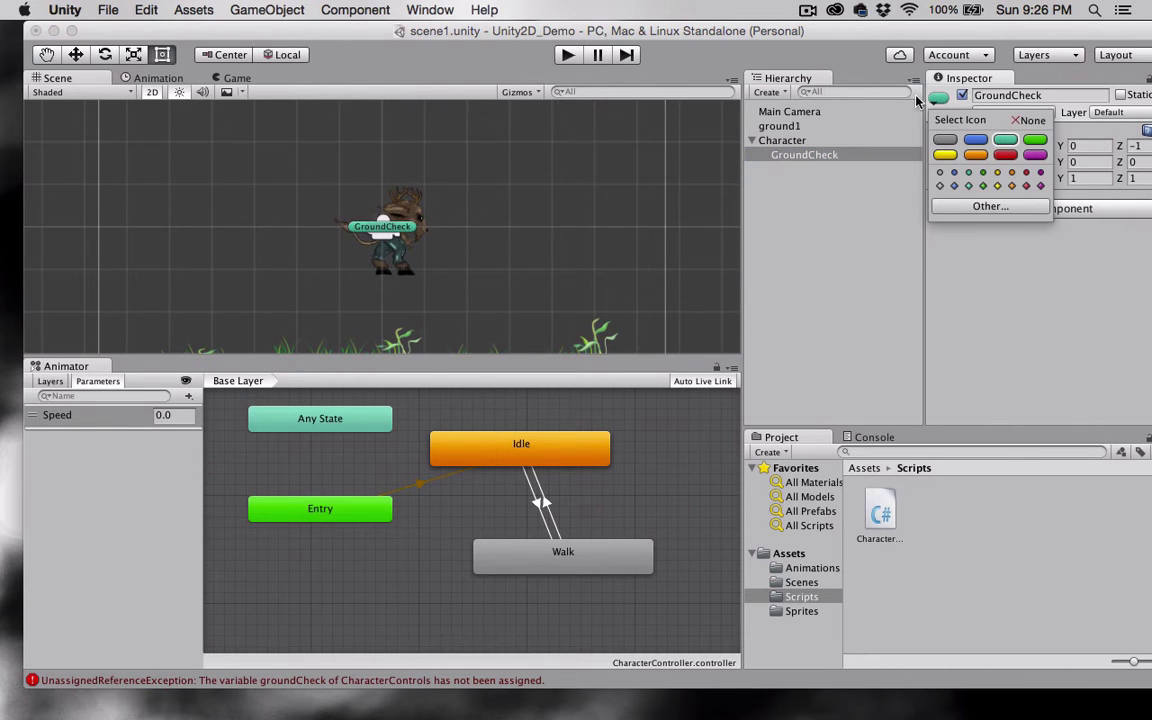
{"action": "left_click", "coordinate": [830, 250]}
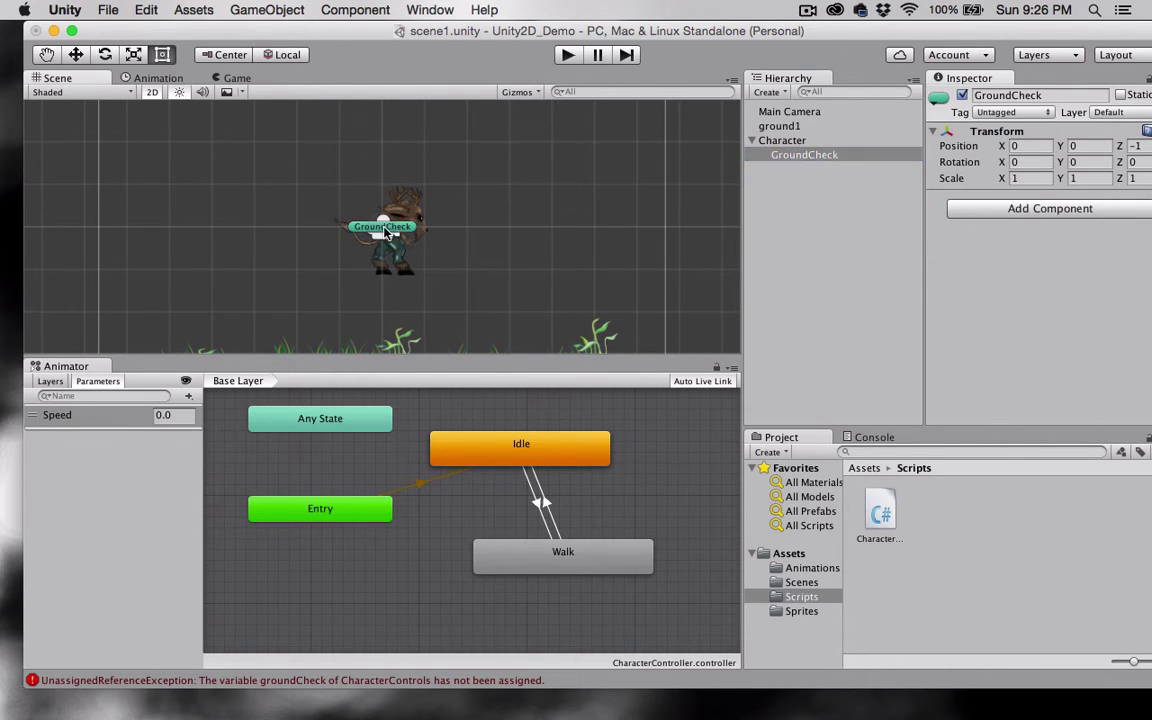
Step: Move GroundCheck to X 0.29, Y -1.03, just below the character's feet
{"action": "left_click", "coordinate": [385, 232]}
{"action": "left_click", "coordinate": [804, 157]}
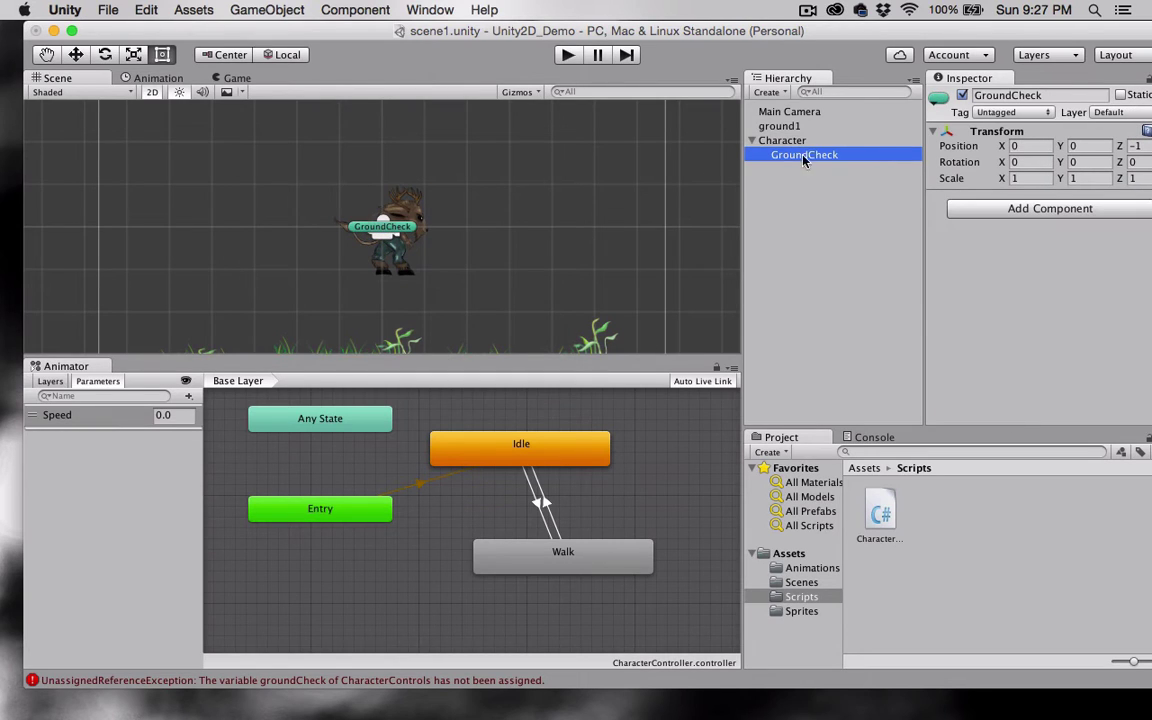
{"action": "left_click", "coordinate": [1004, 147]}
{"action": "left_click_drag", "start_coordinate": [1004, 147], "coordinate": [1030, 166]}
{"action": "left_click_drag", "start_coordinate": [1014, 316], "coordinate": [844, 280]}
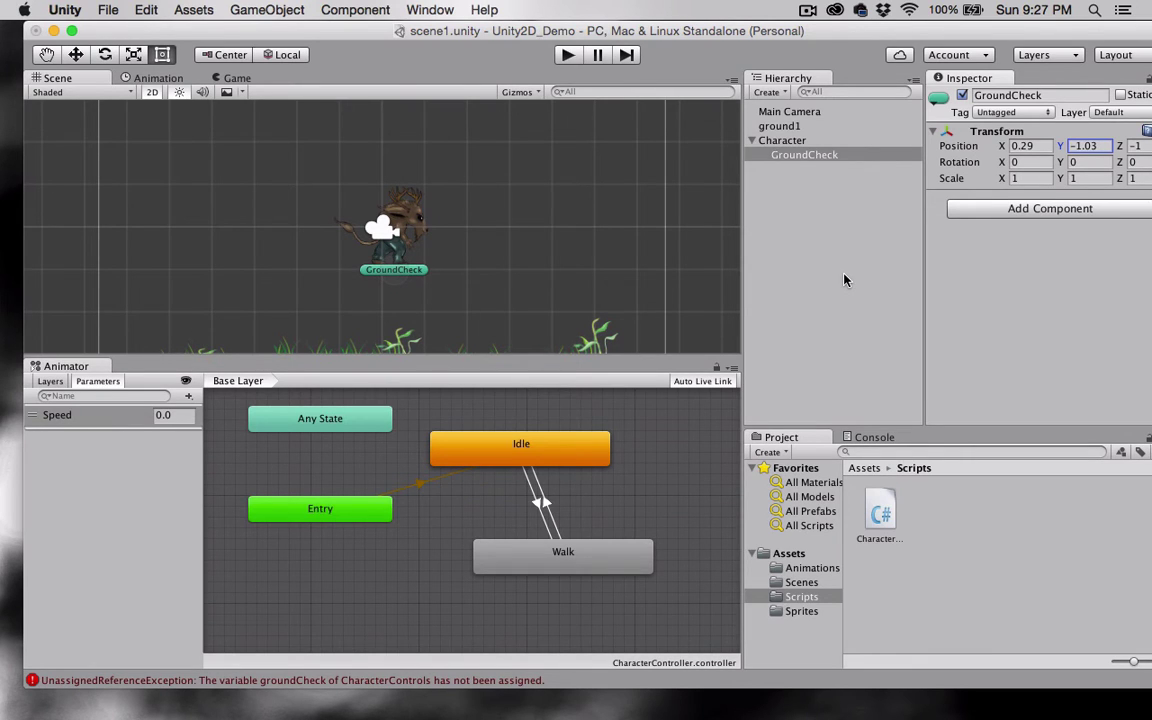
Step: Drag GroundCheck into the Ground Check field of Character's Character Controls script
{"action": "left_click", "coordinate": [779, 141]}
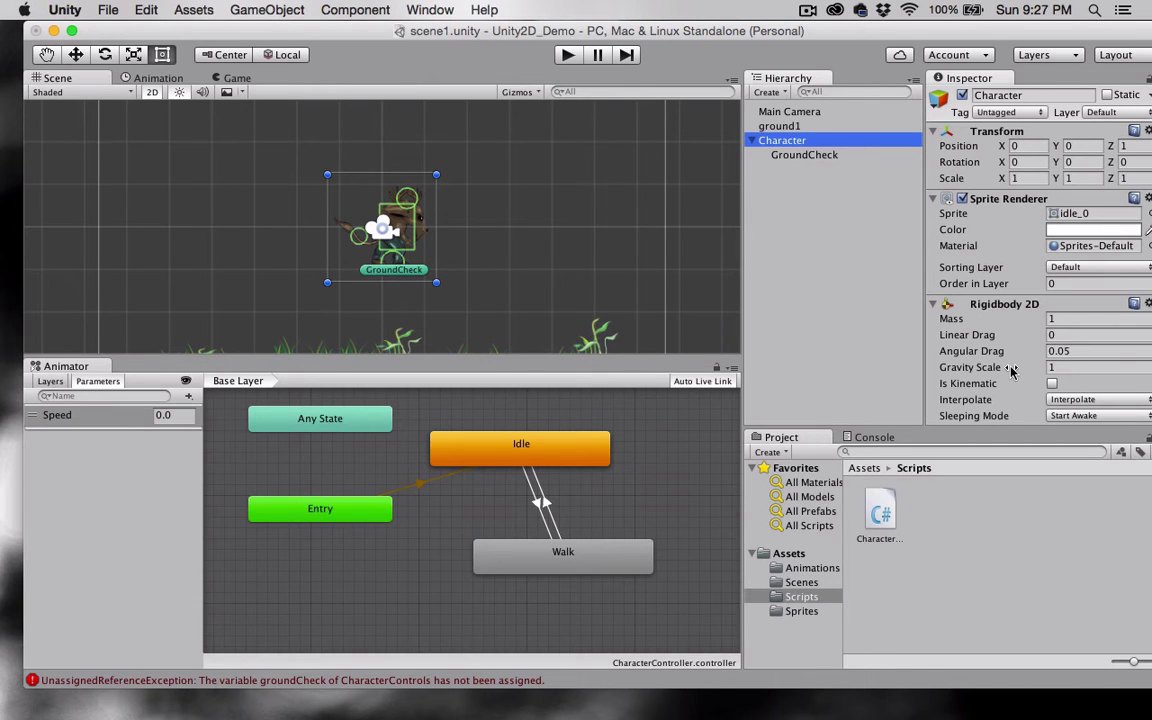
{"action": "scroll", "coordinate": [1010, 370], "scroll_direction": "down", "scroll_amount": 10}
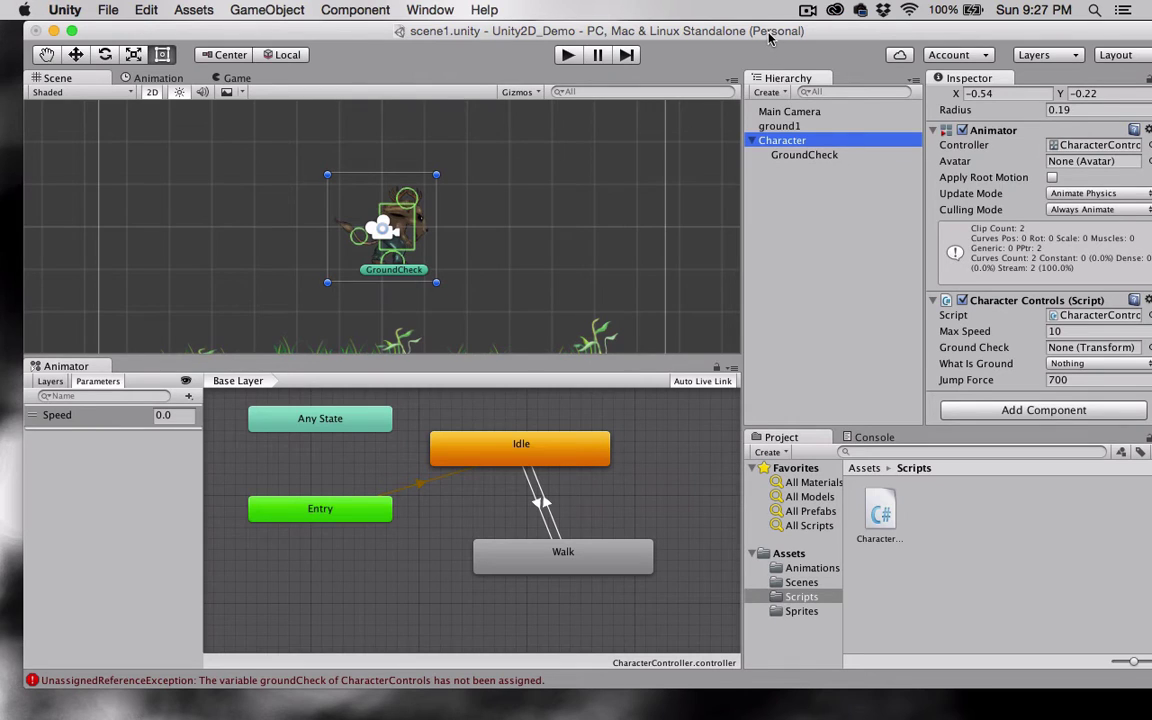
{"action": "left_click_drag", "start_coordinate": [770, 37], "coordinate": [715, 37]}
{"action": "left_click_drag", "start_coordinate": [728, 154], "coordinate": [1012, 347]}
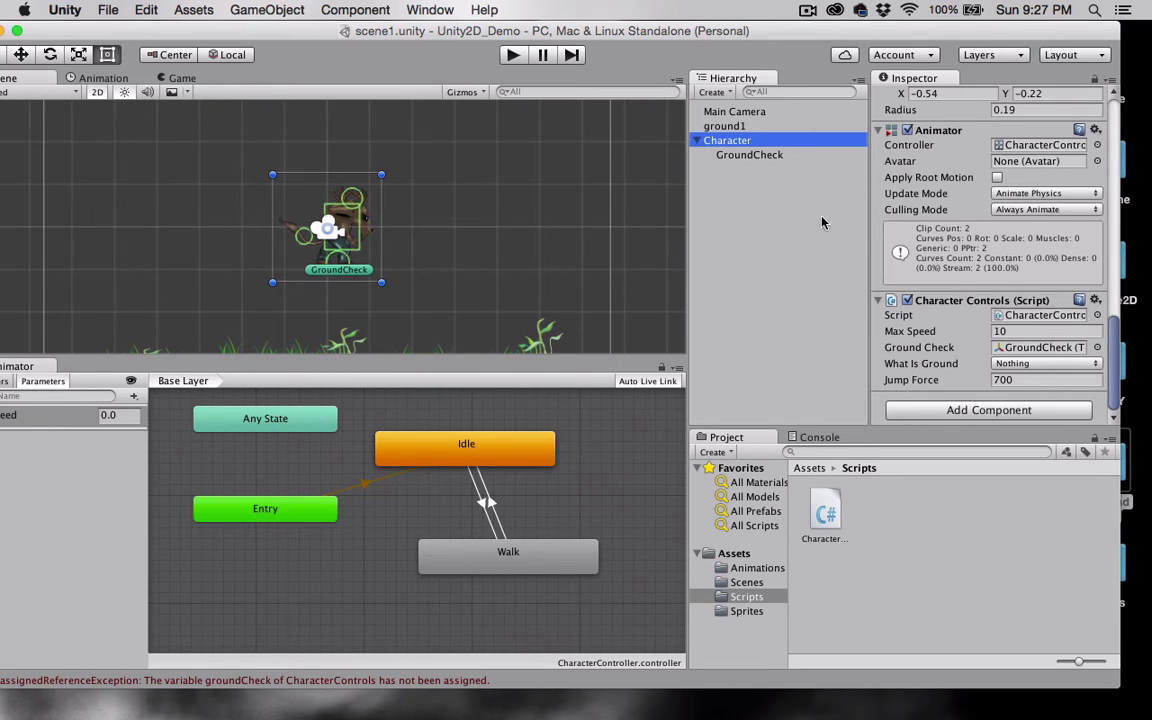
{"action": "left_click", "coordinate": [731, 141]}
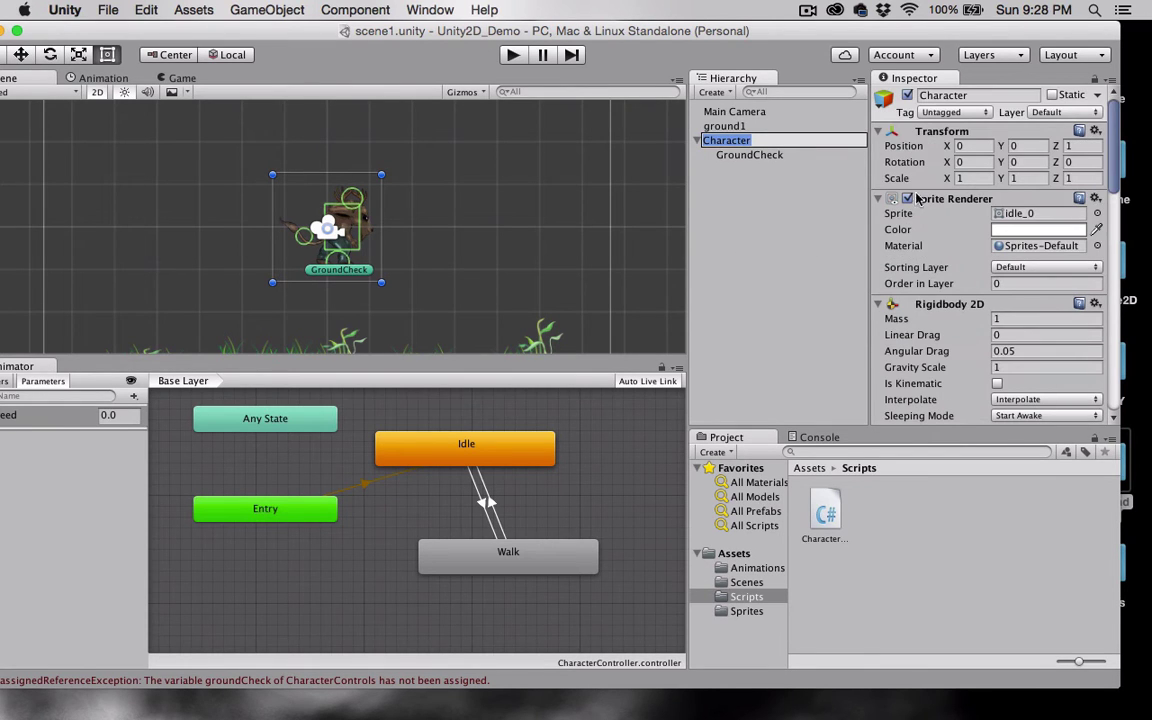
Step: Add a new user layer 8 named Player
{"action": "left_click", "coordinate": [1043, 114]}
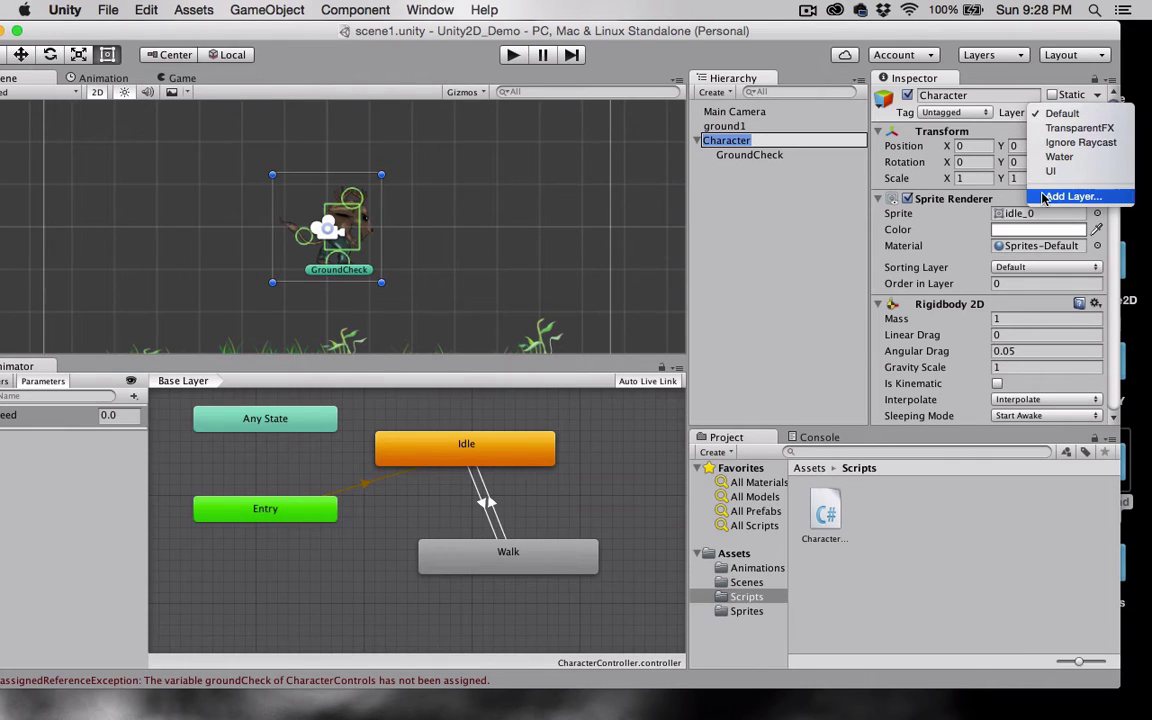
{"action": "left_click", "coordinate": [1007, 122]}
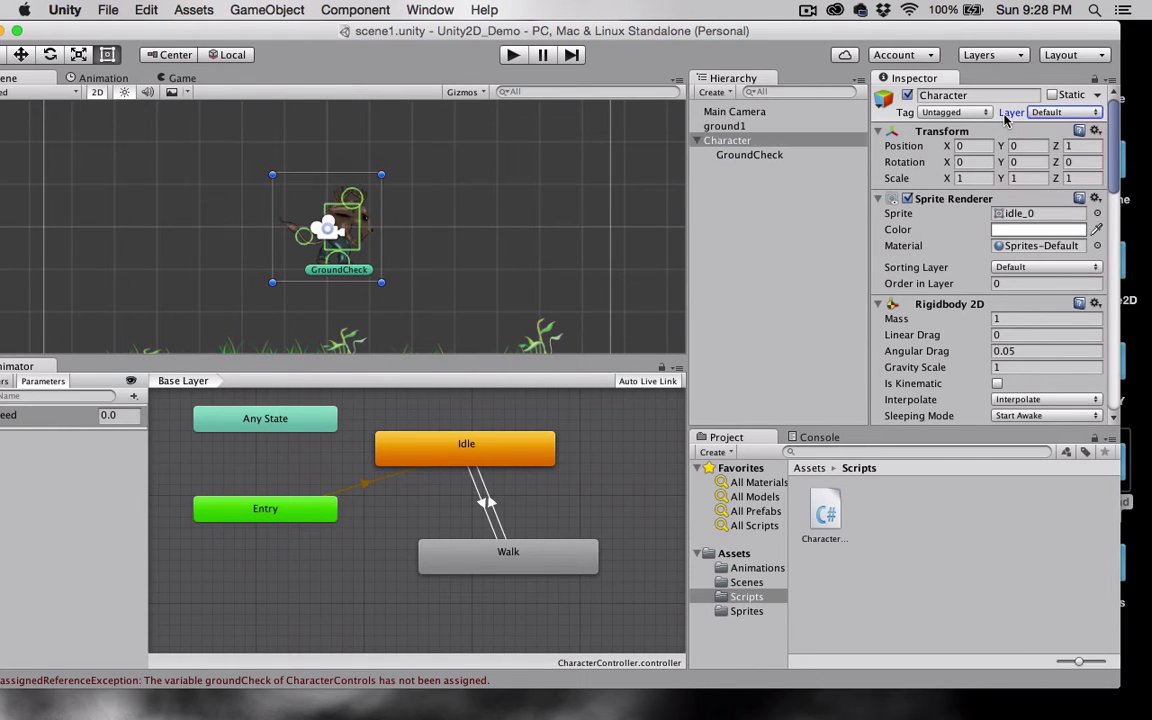
{"action": "left_click", "coordinate": [1047, 112]}
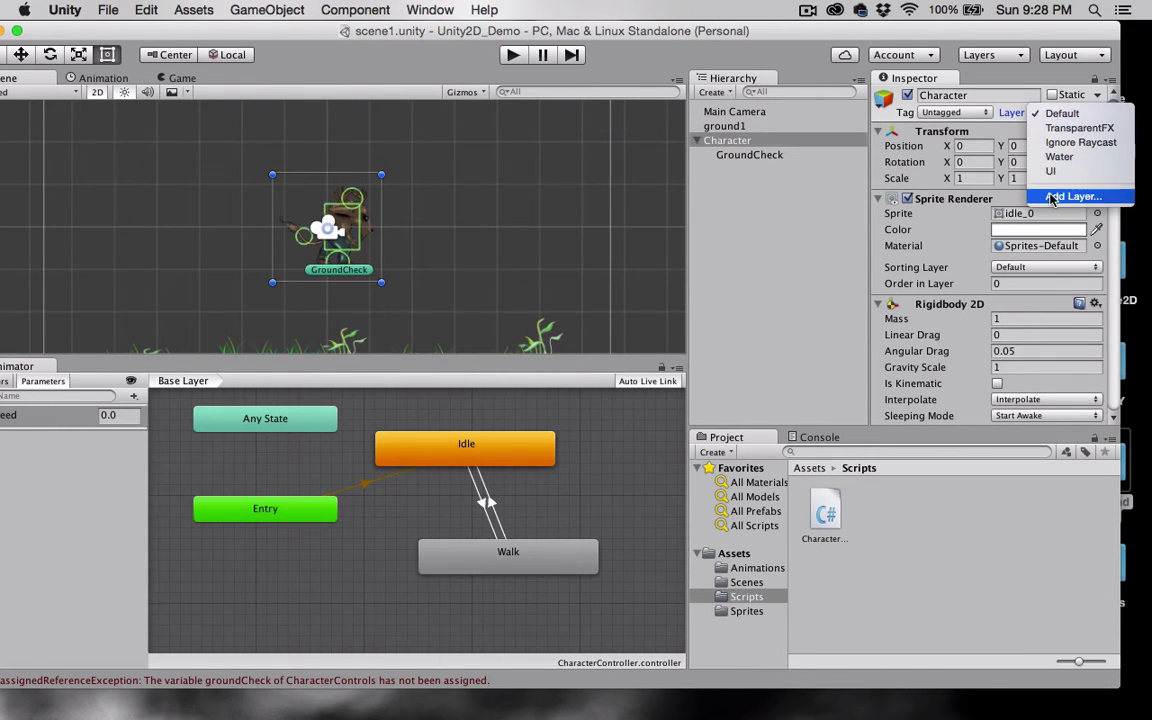
{"action": "left_click", "coordinate": [1052, 197]}
{"action": "left_click", "coordinate": [995, 318]}
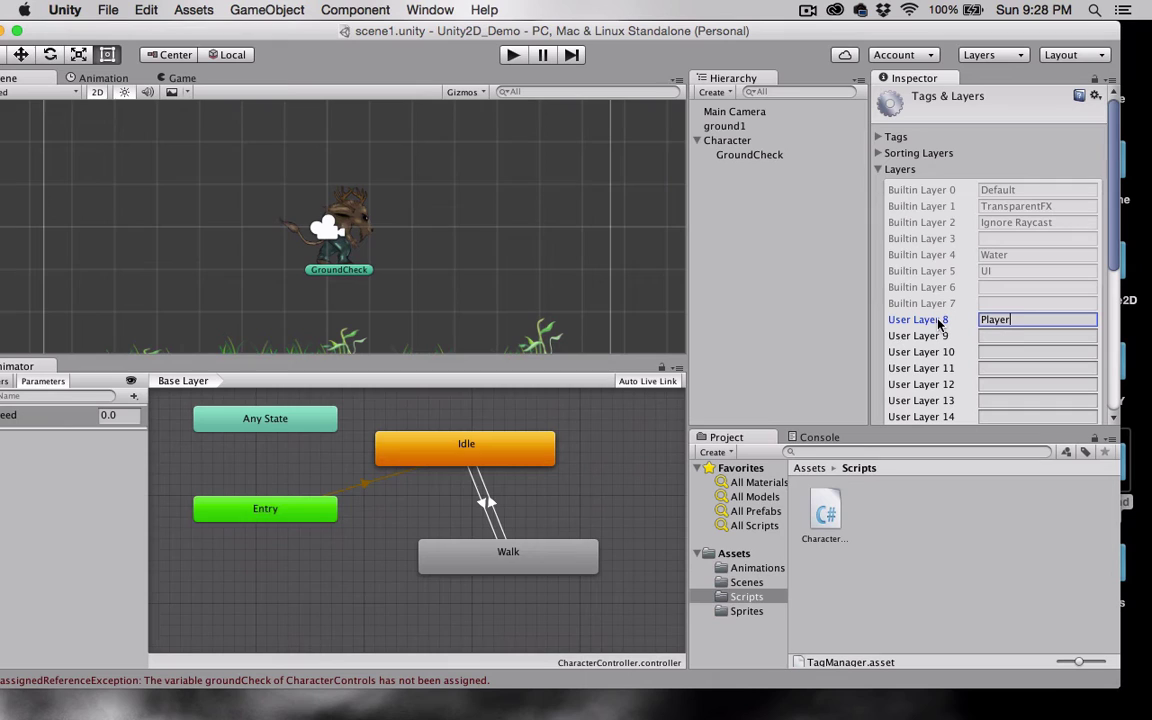
{"action": "left_click", "coordinate": [718, 140]}
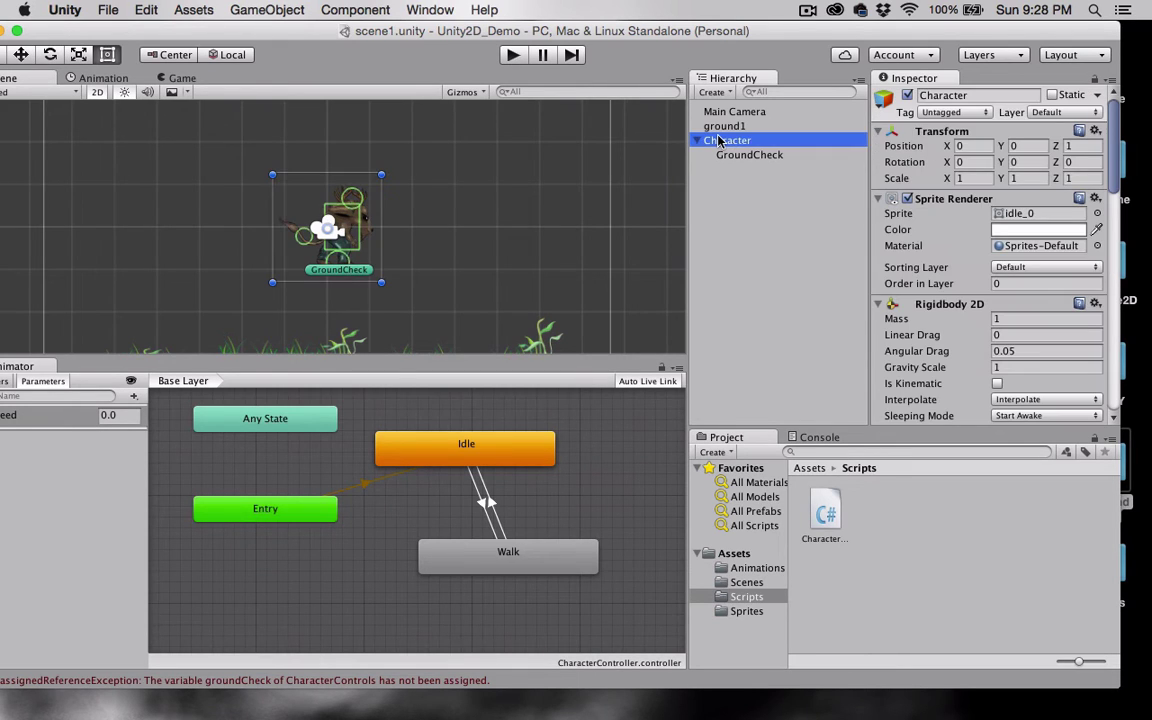
Step: Put Character and its GroundCheck child on the Player layer
{"action": "left_click", "coordinate": [1045, 112]}
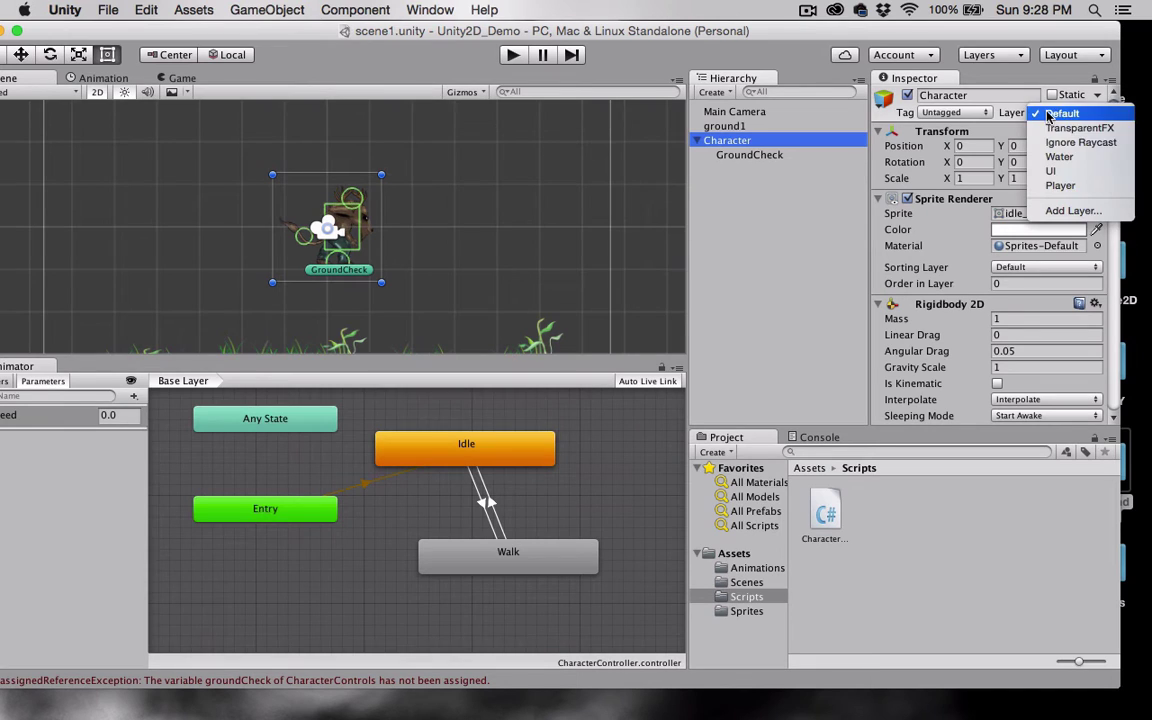
{"action": "left_click", "coordinate": [1056, 195]}
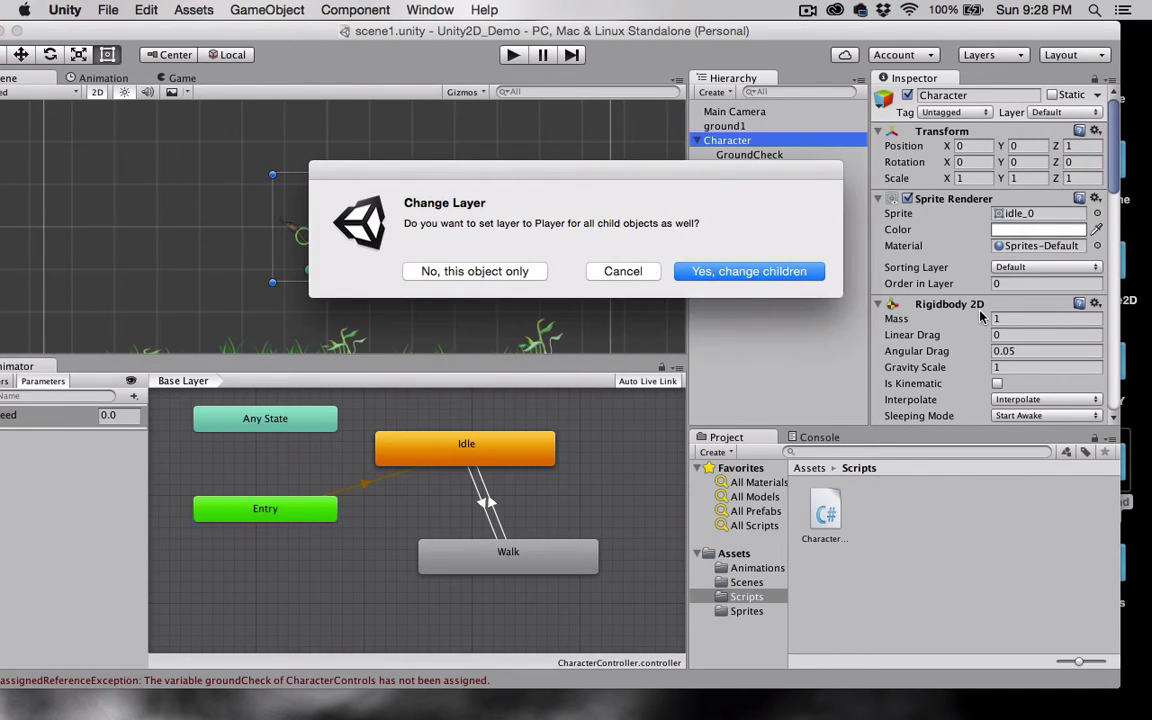
{"action": "left_click", "coordinate": [735, 274]}
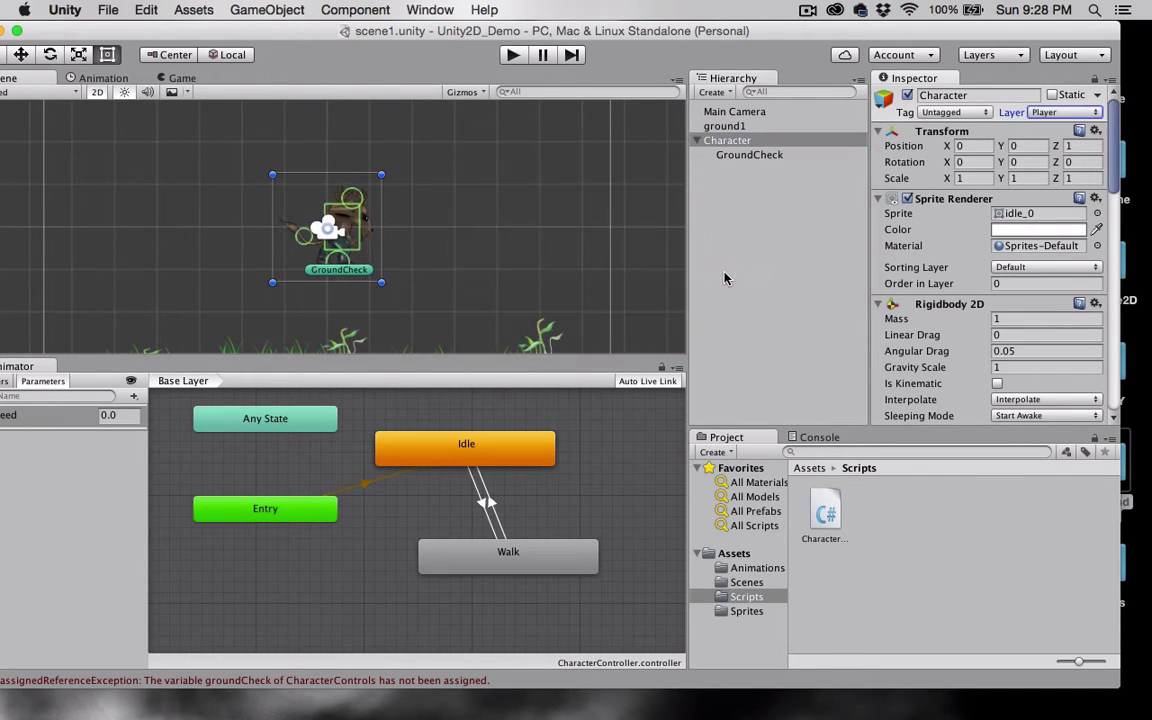
{"action": "left_click", "coordinate": [726, 154]}
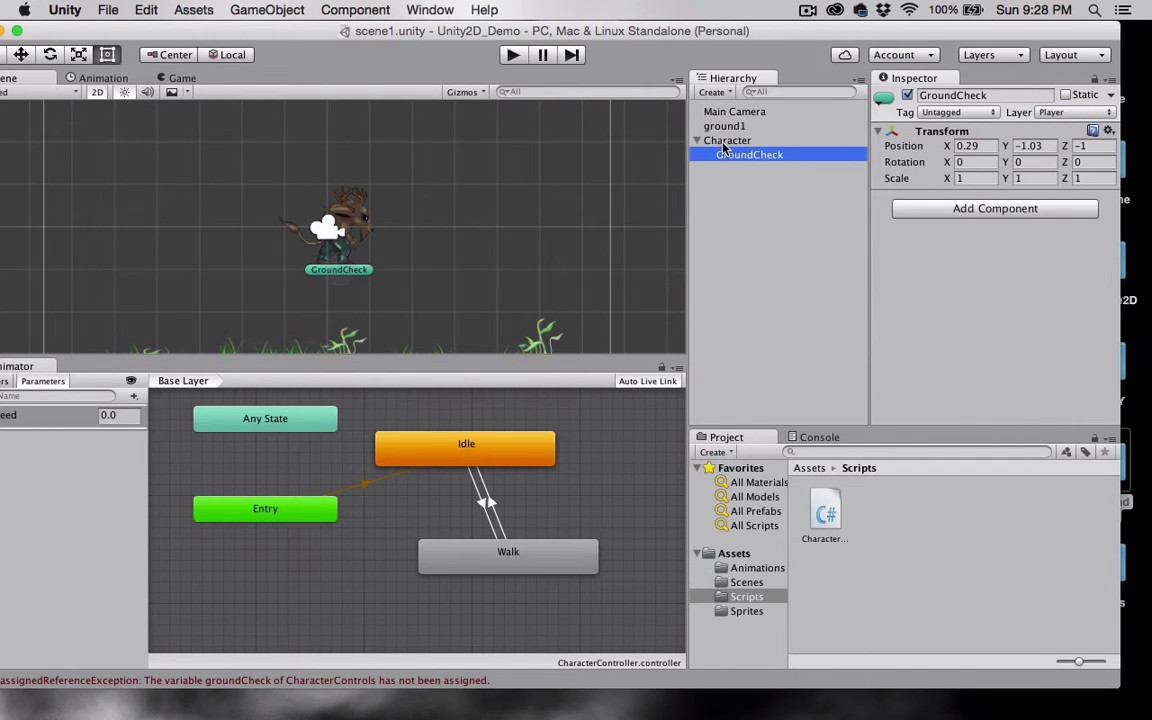
{"action": "left_click", "coordinate": [726, 140]}
Step: Set What Is Ground to Everything, then untick the Player layer
{"action": "scroll", "coordinate": [947, 351], "scroll_direction": "down", "scroll_amount": 10}
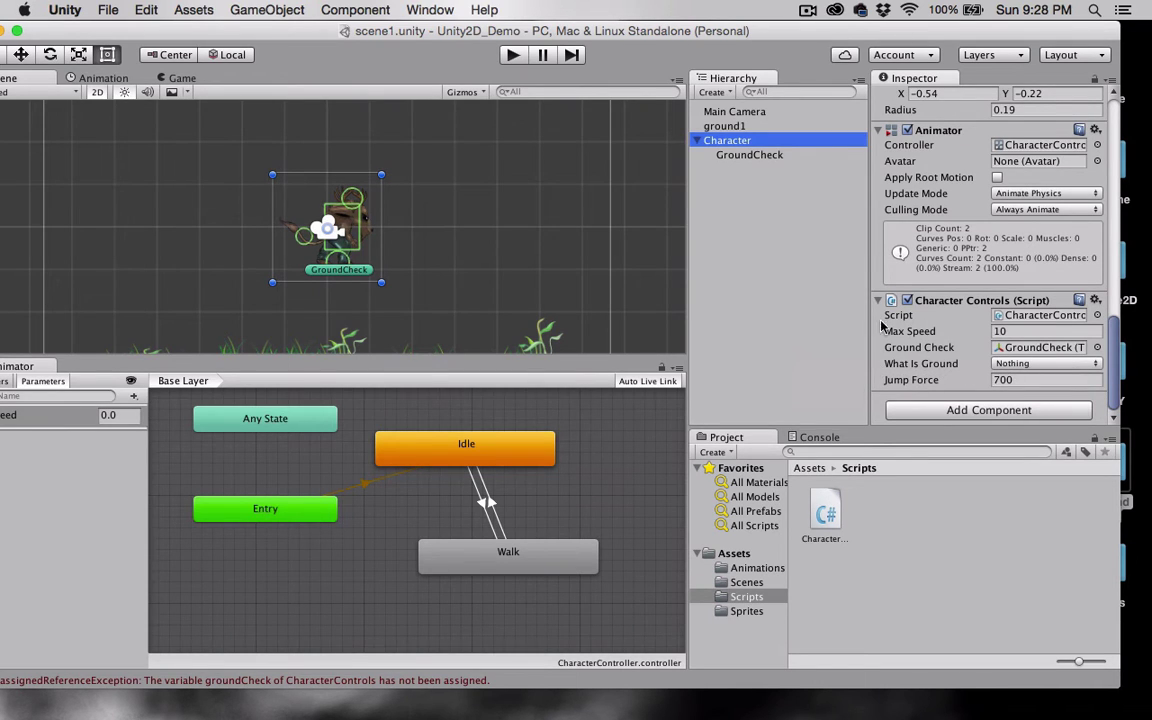
{"action": "left_click", "coordinate": [1012, 364]}
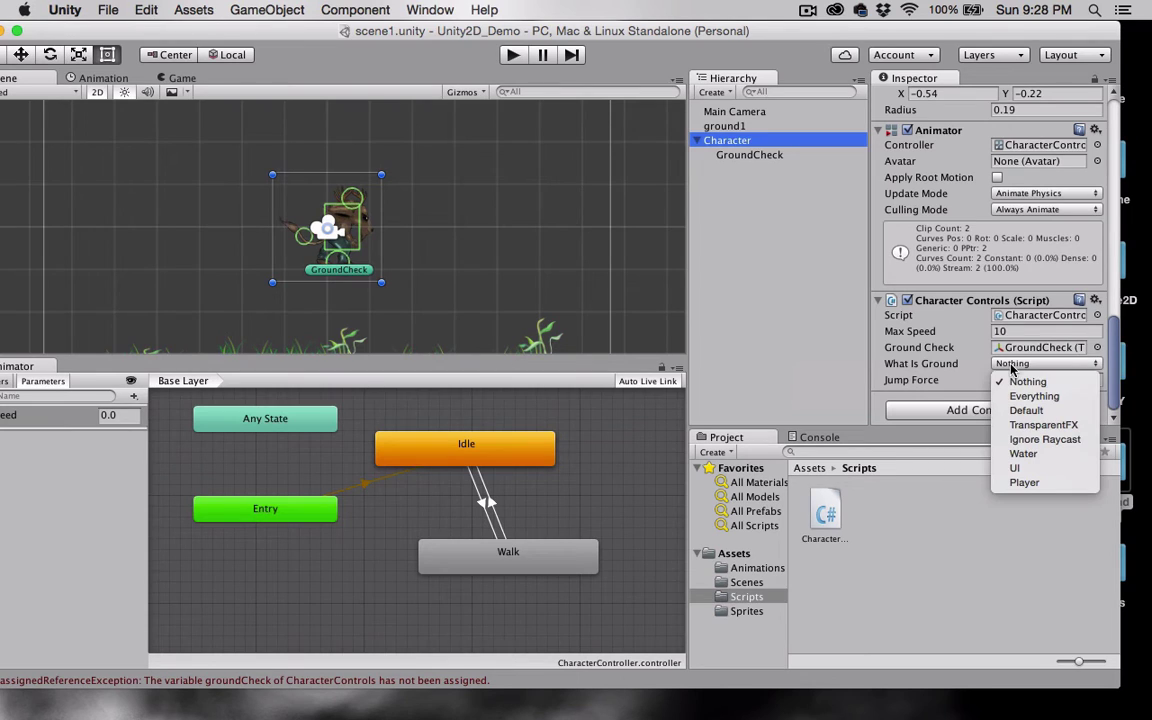
{"action": "left_click", "coordinate": [1030, 396]}
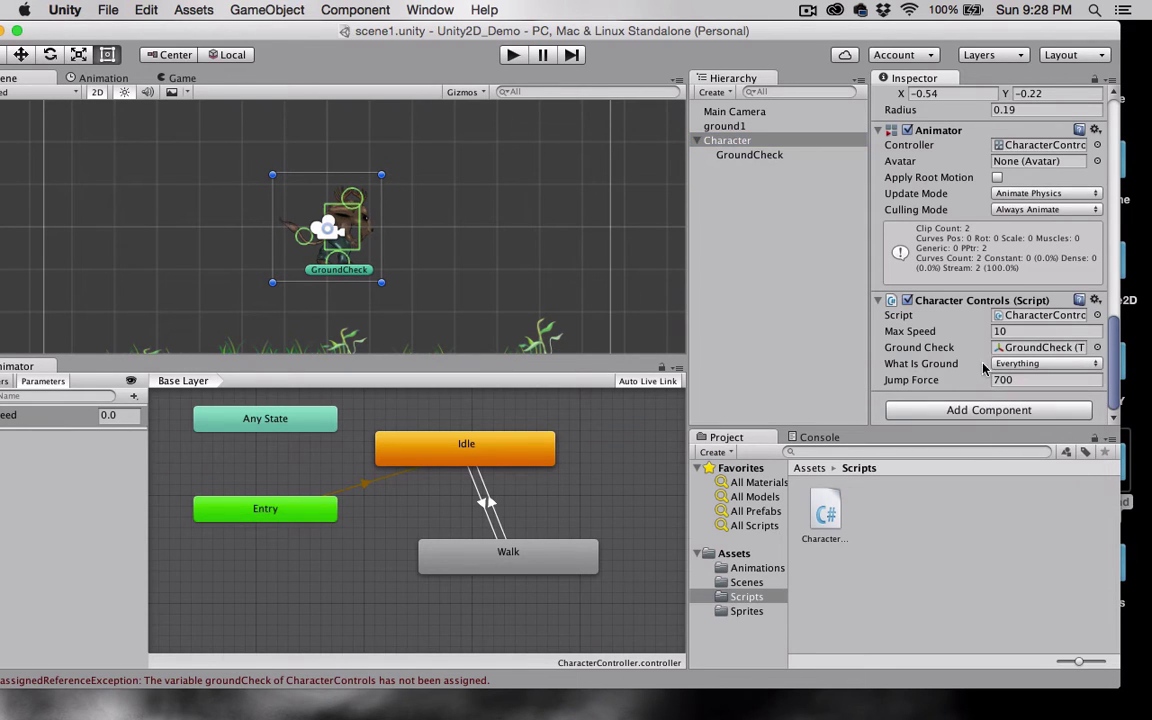
{"action": "left_click", "coordinate": [1005, 365]}
{"action": "left_click", "coordinate": [1010, 481]}
Step: Add a Bool animator parameter named Ground alongside Speed
{"action": "left_click_drag", "start_coordinate": [288, 28], "coordinate": [374, 28]}
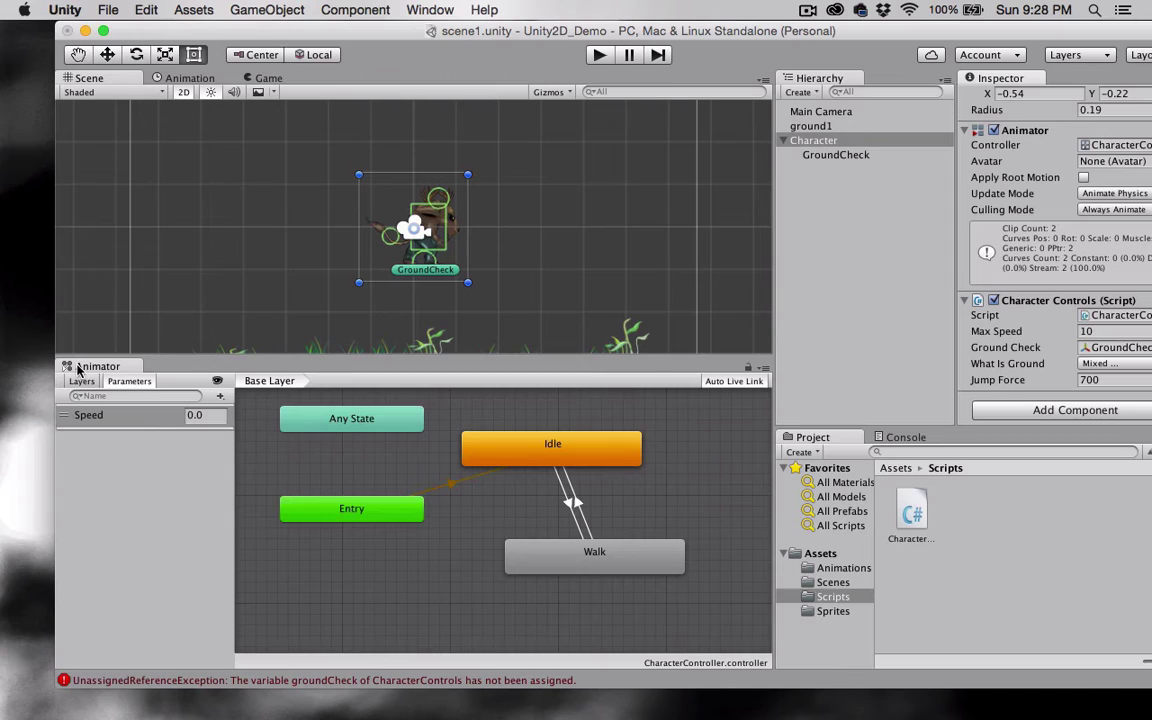
{"action": "left_click", "coordinate": [220, 400]}
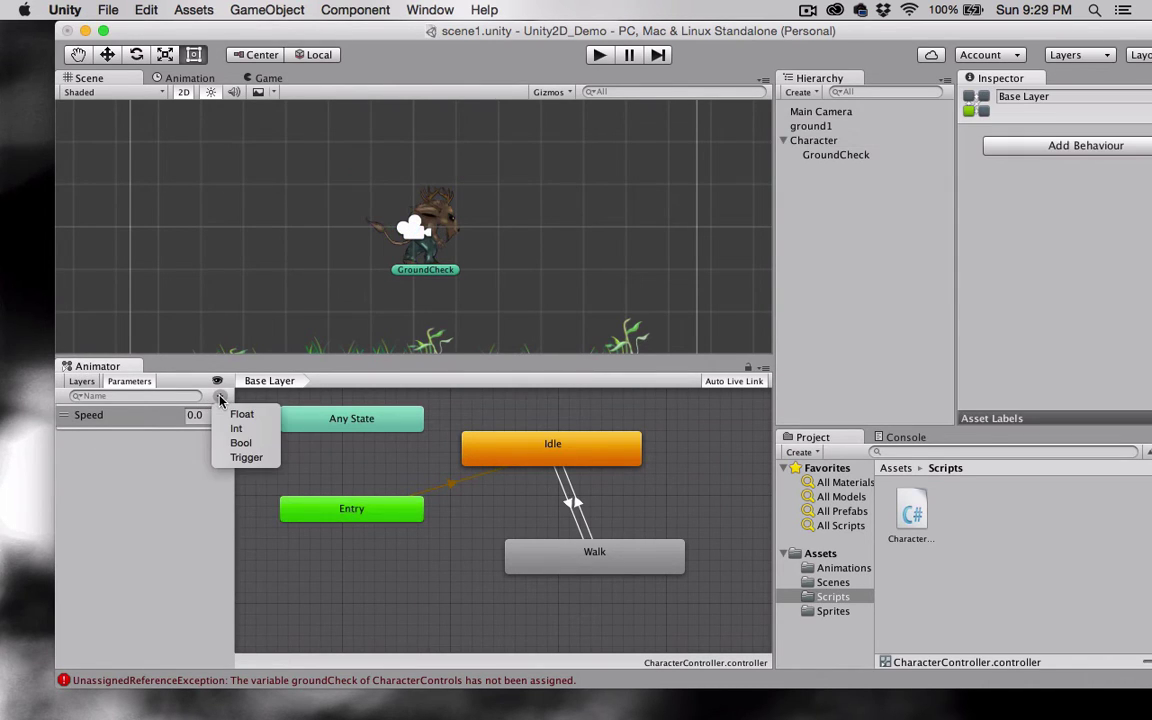
{"action": "left_click", "coordinate": [240, 443]}
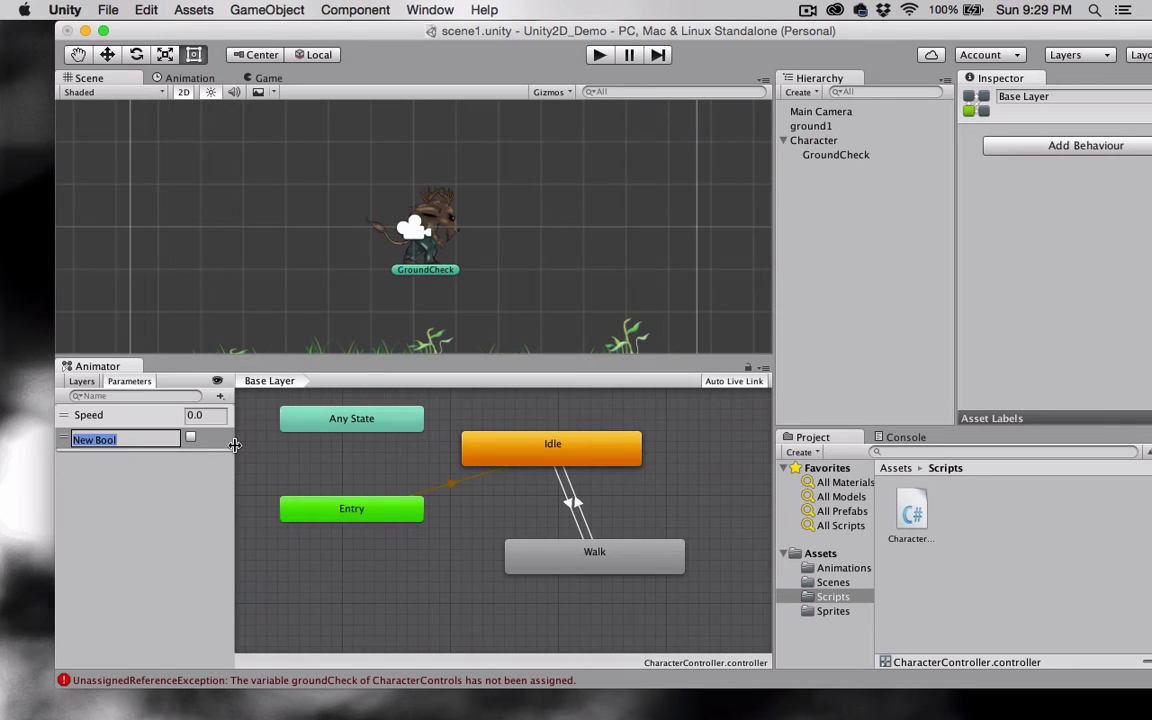
{"action": "type", "text": "Ground"}
{"action": "key", "text": "Return"}
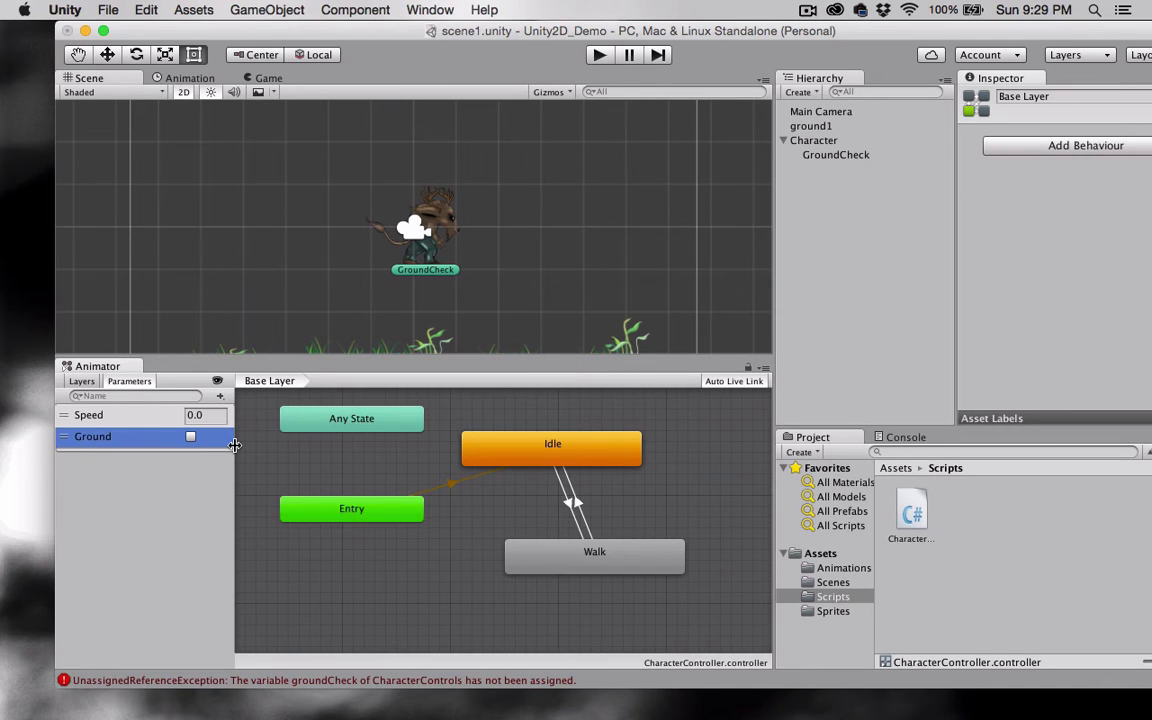
{"action": "left_click", "coordinate": [598, 56]}
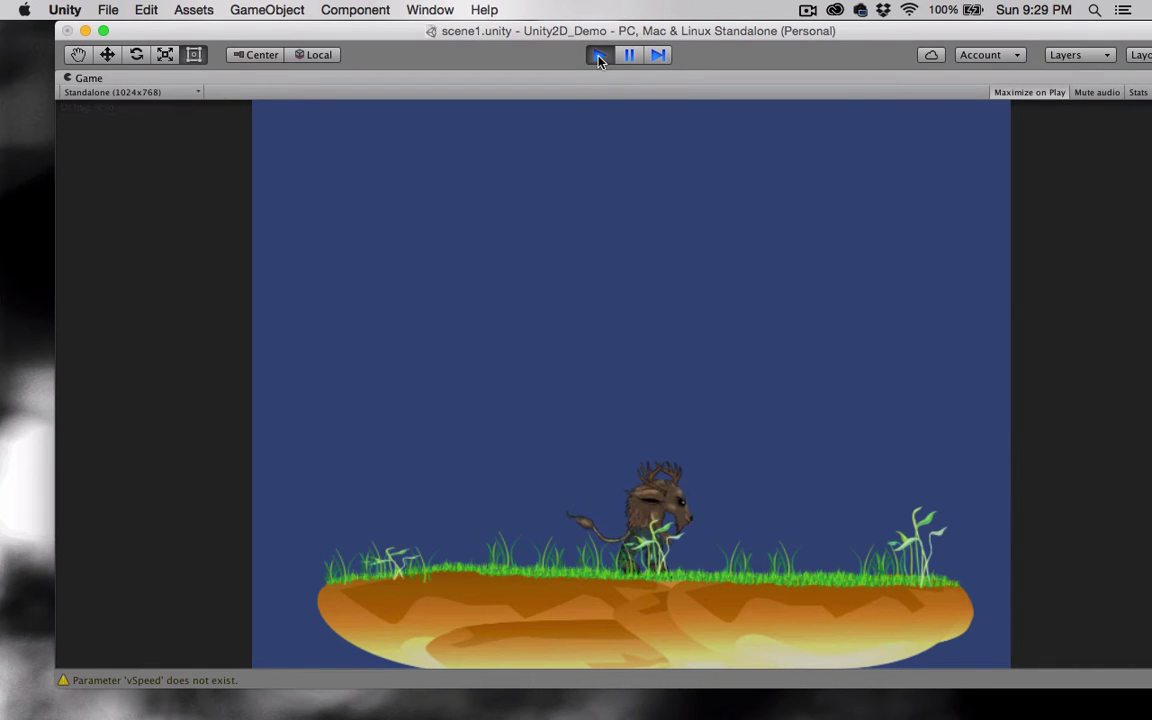
{"action": "key", "text": "Right"}
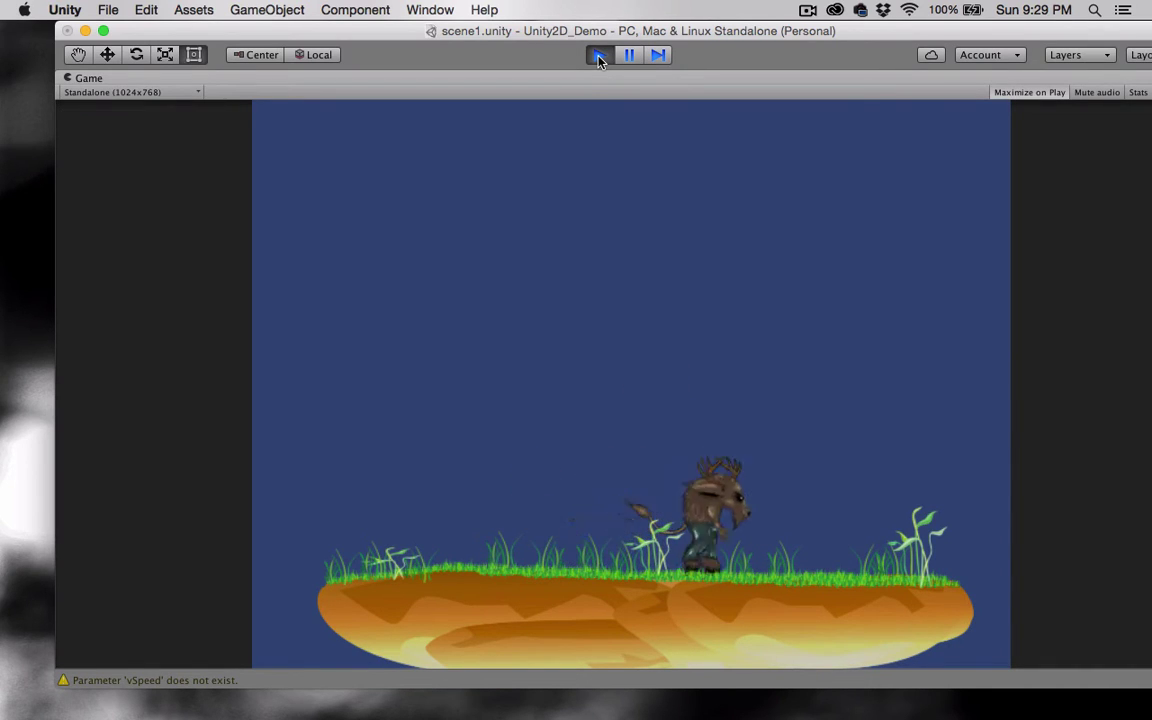
{"action": "key", "text": "Left"}
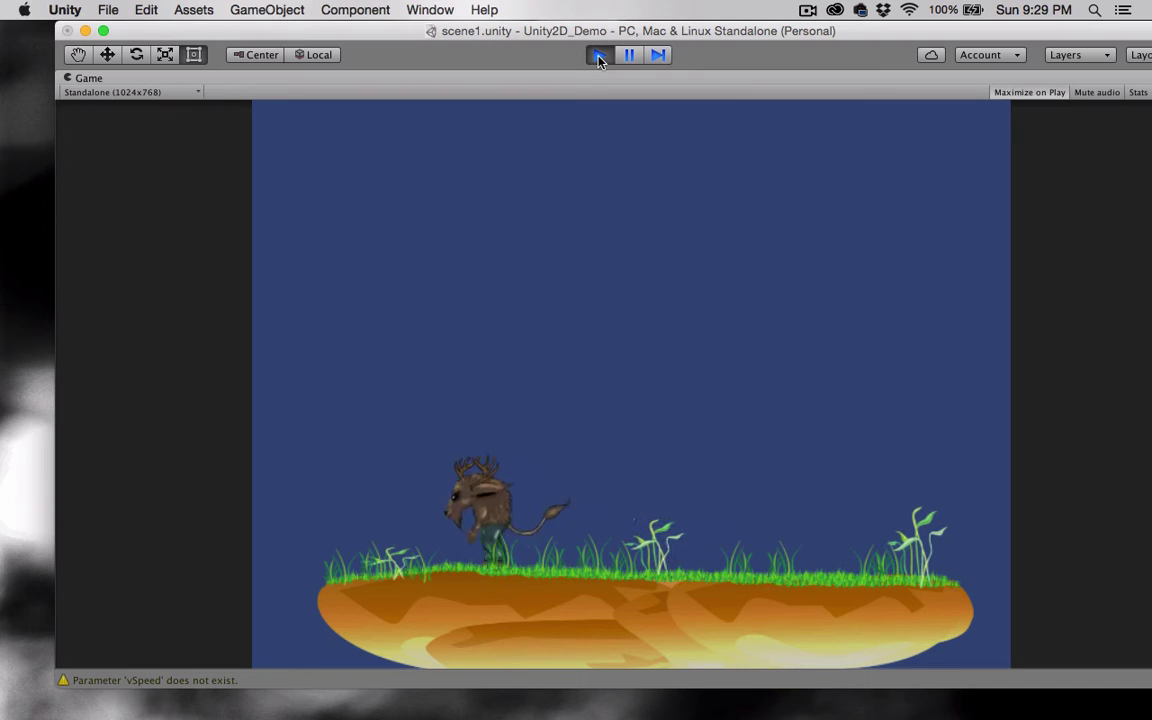
{"action": "key", "text": "Right"}
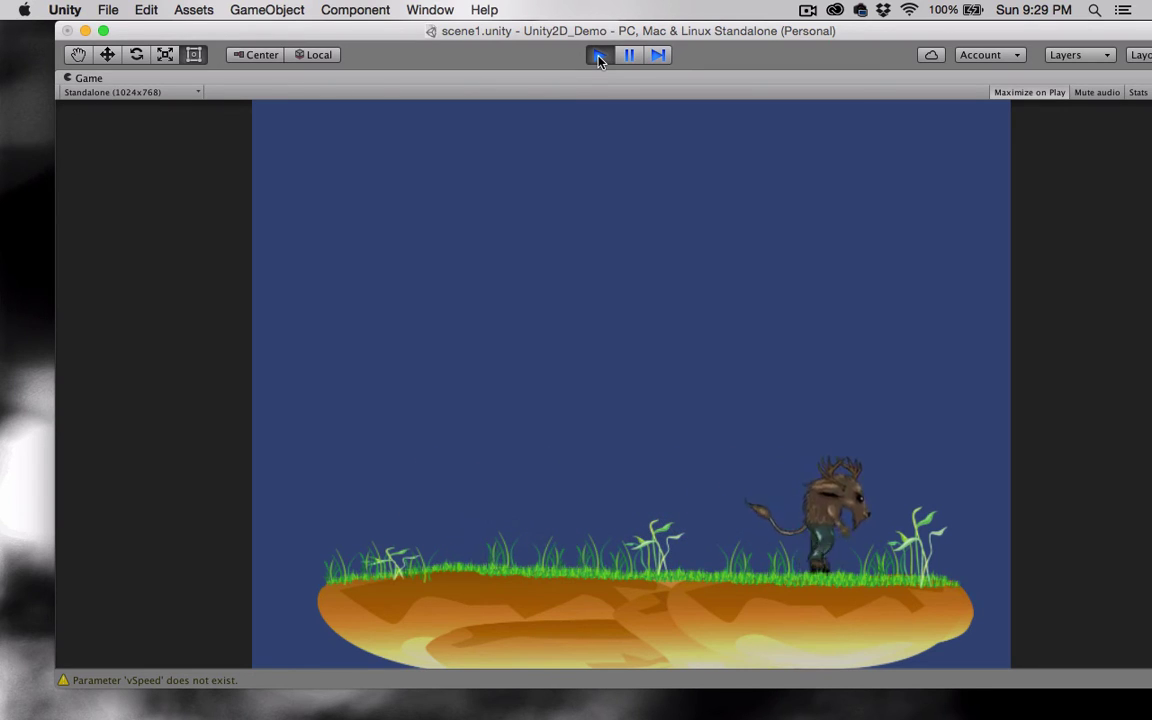
{"action": "key", "text": "Left"}
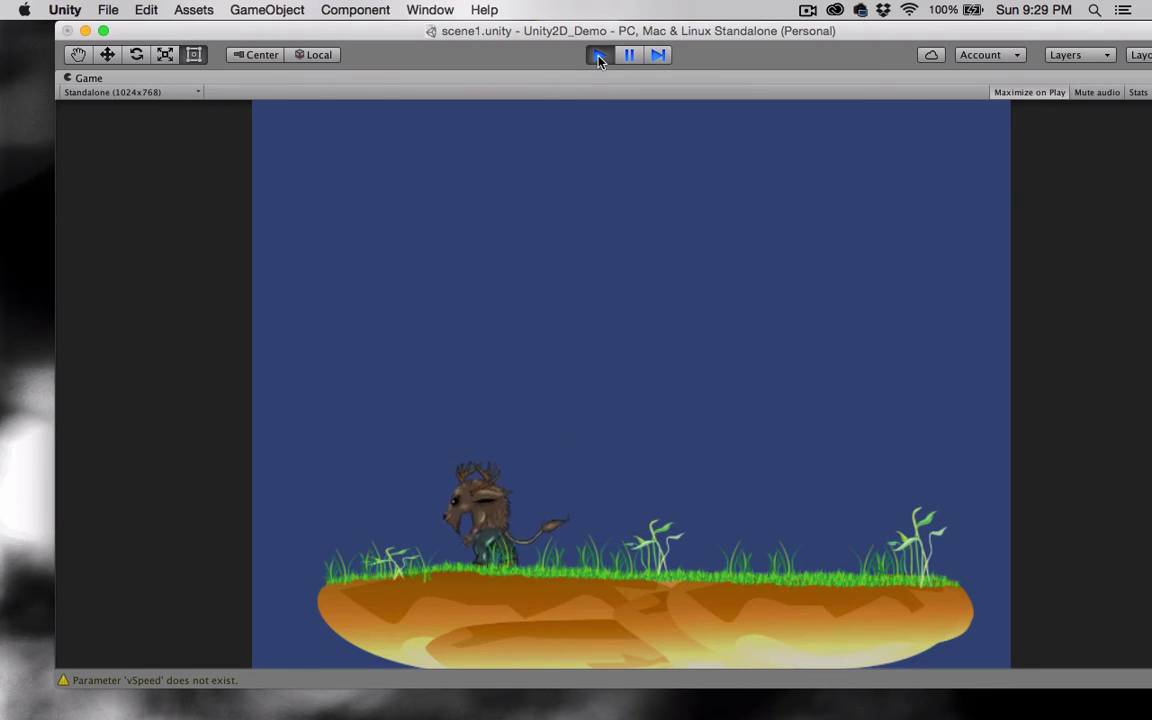
{"action": "key", "text": "Right"}
{"action": "key", "text": "Left"}
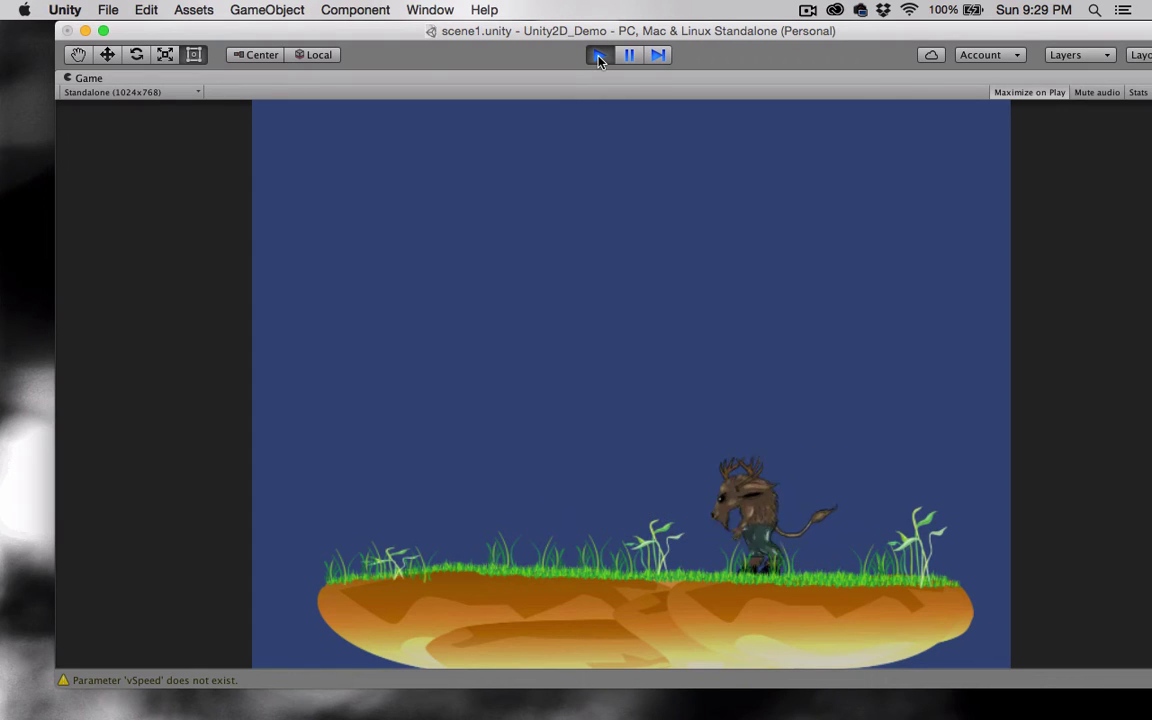
{"action": "key", "text": "Right"}
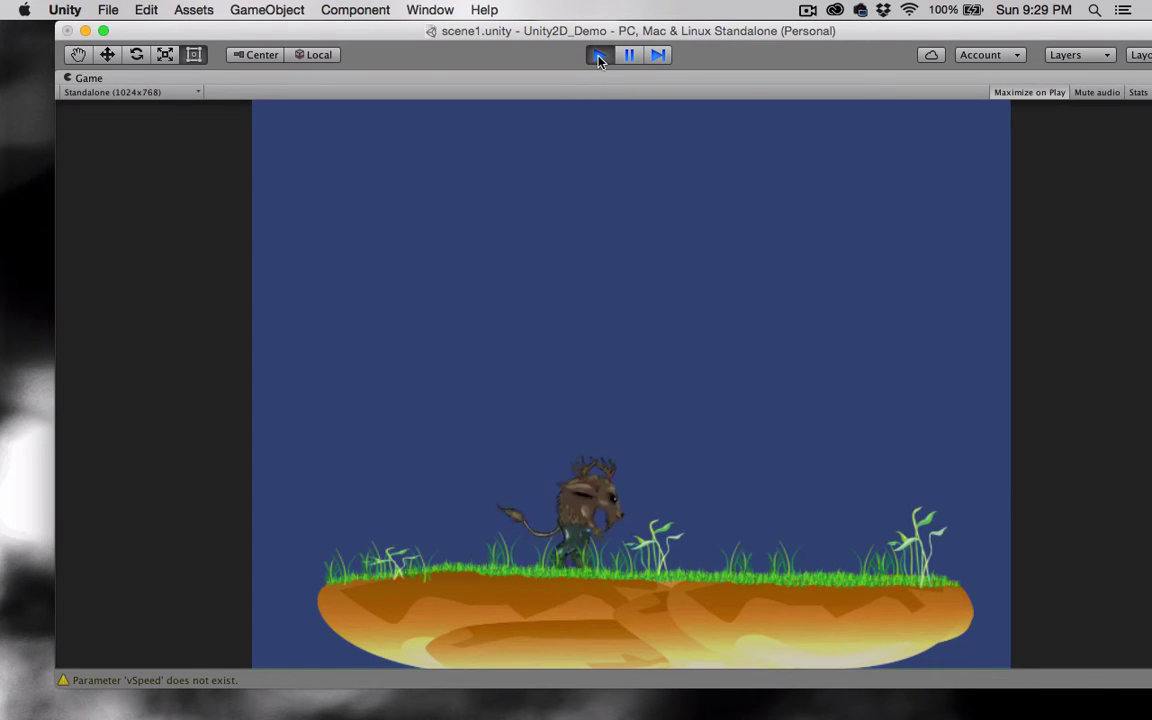
{"action": "key", "text": "Left"}
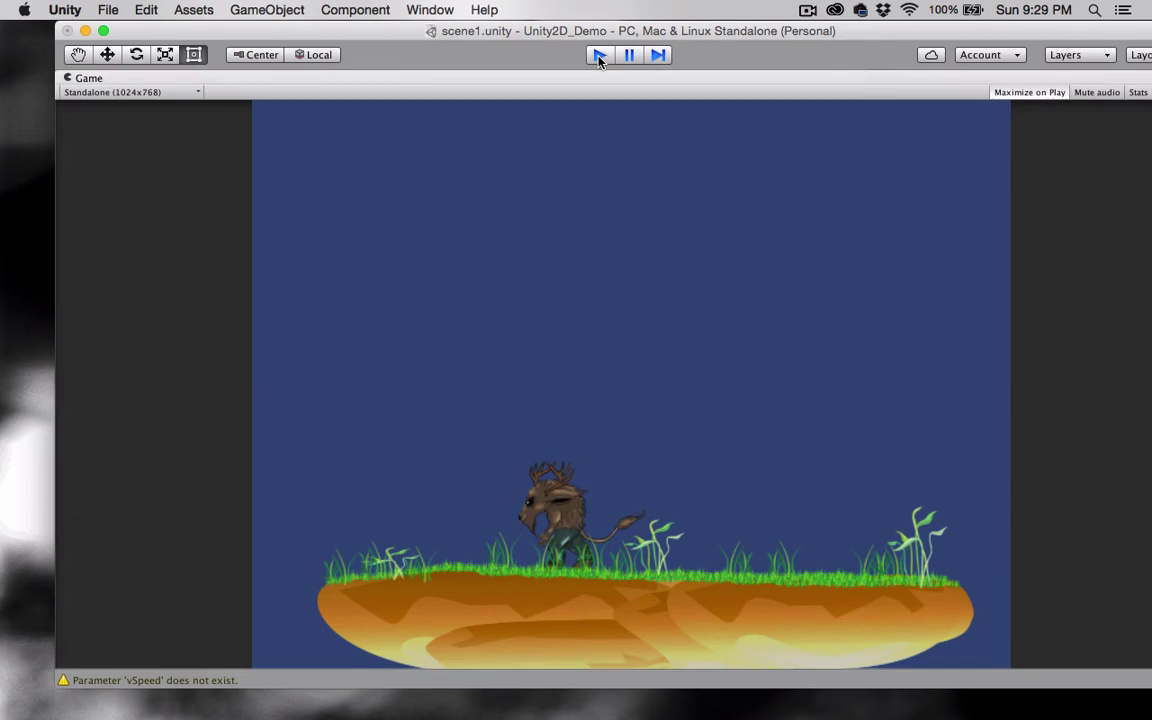
{"action": "left_click", "coordinate": [598, 56]}
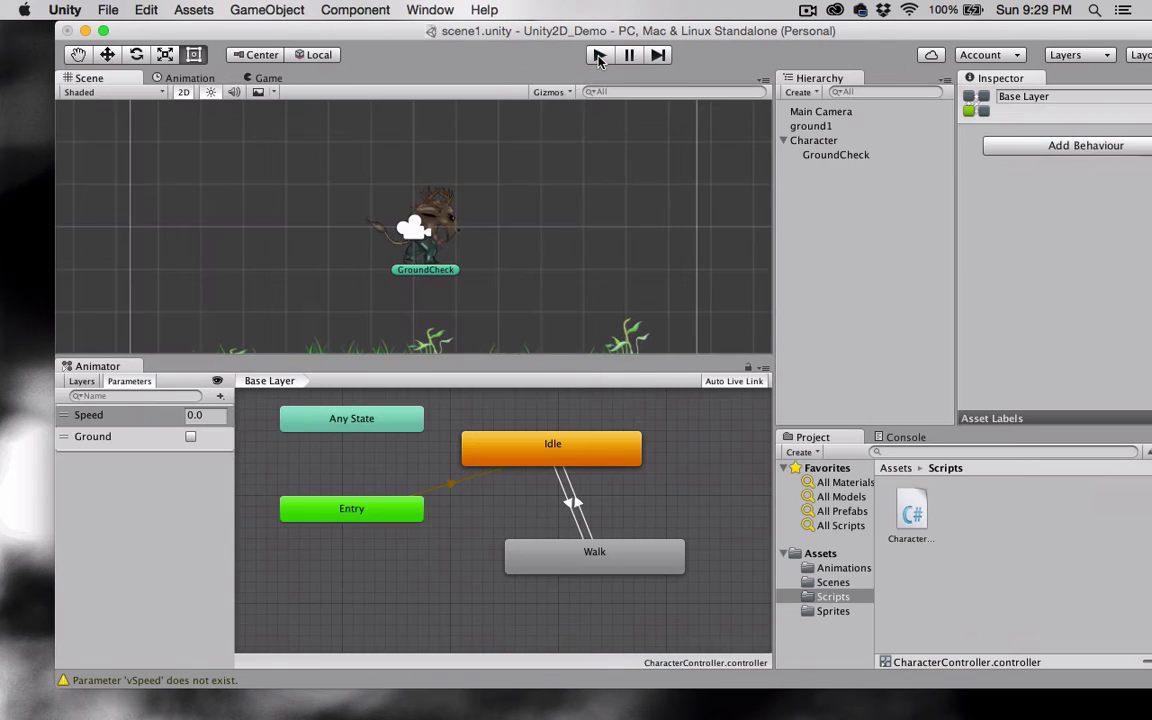
Step: Show the Character's Walk clip, at 24 samples, in the Animation window
{"action": "left_click", "coordinate": [178, 76]}
{"action": "left_click", "coordinate": [815, 140]}
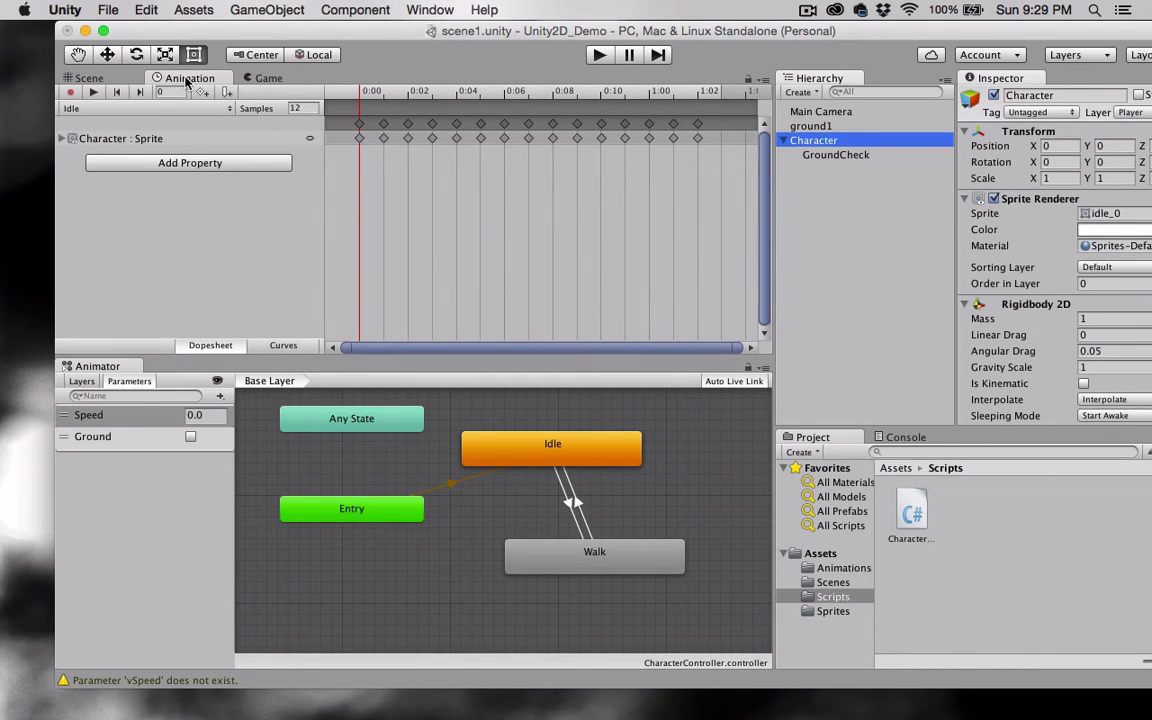
{"action": "left_click", "coordinate": [129, 108]}
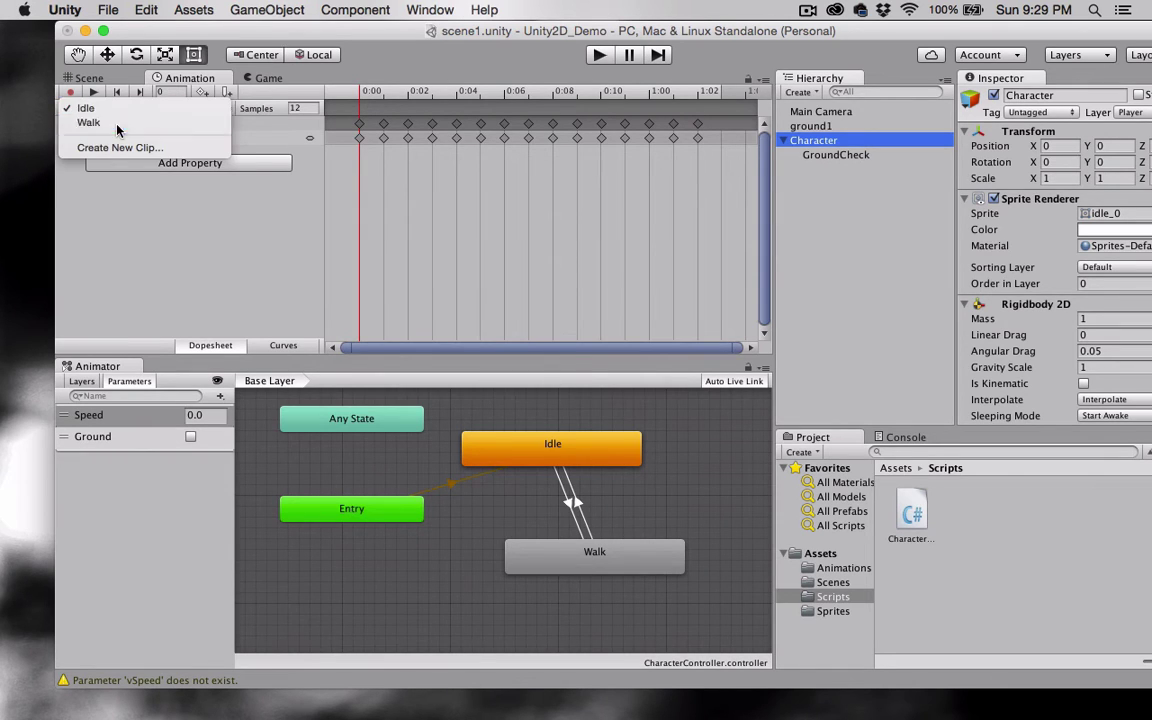
{"action": "left_click", "coordinate": [90, 122]}
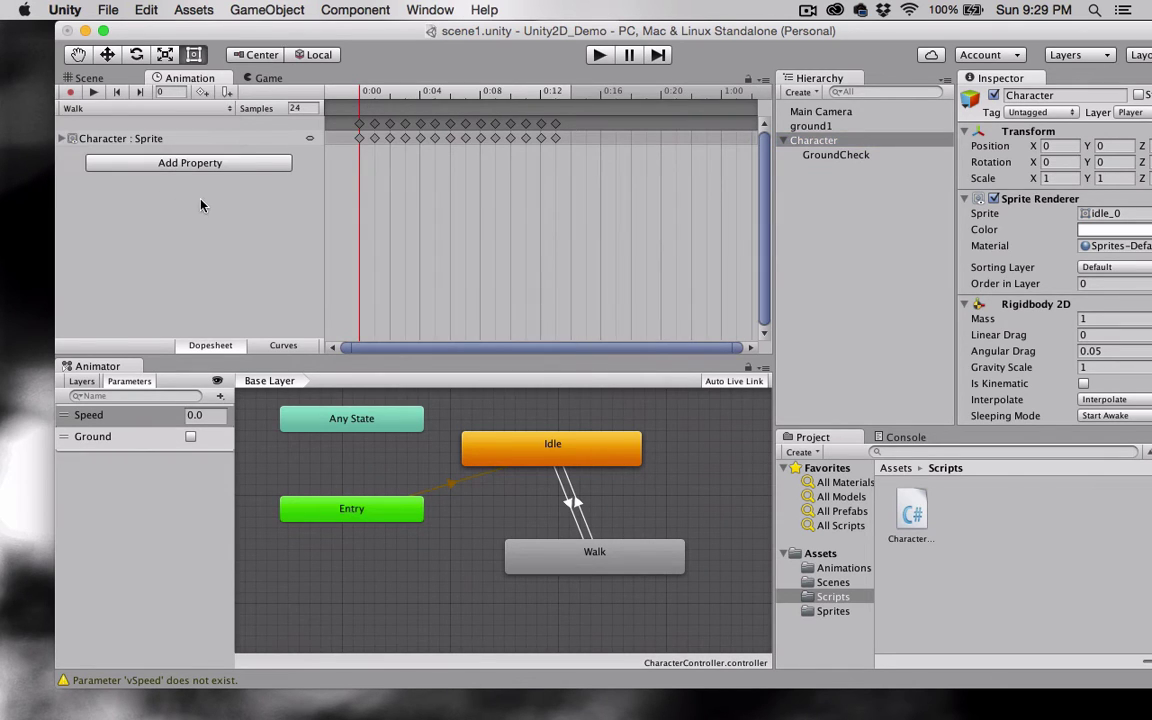
{"action": "left_click", "coordinate": [95, 108]}
{"action": "left_click", "coordinate": [115, 92]}
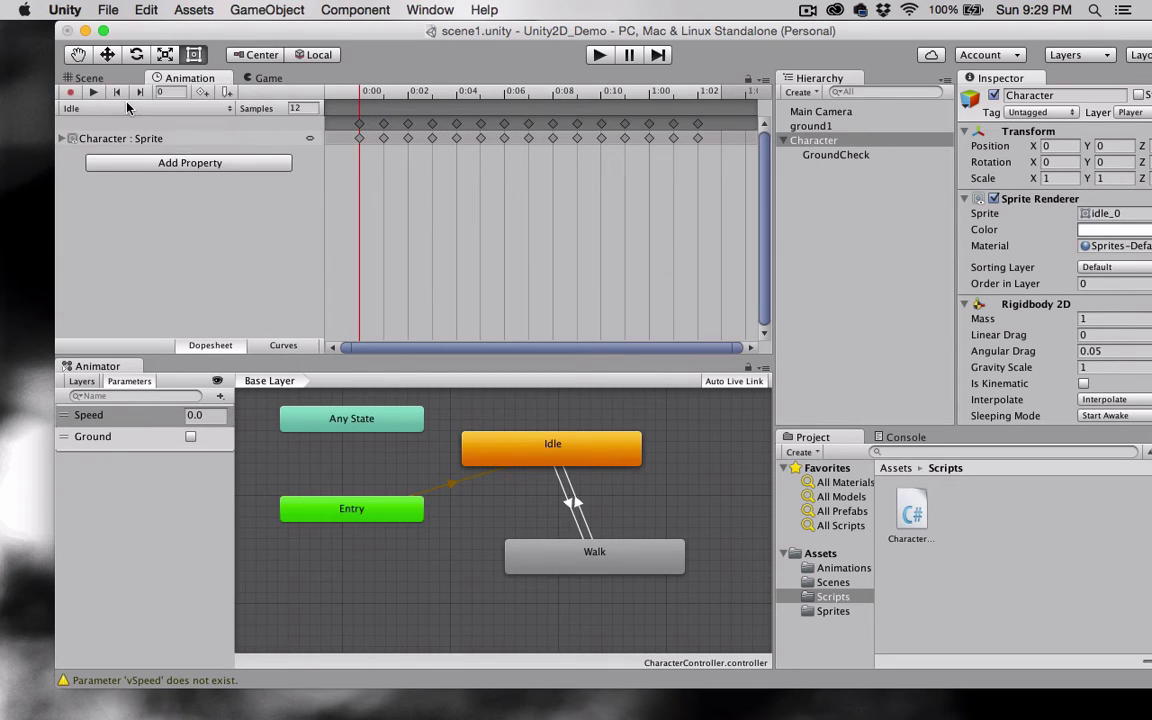
{"action": "left_click", "coordinate": [127, 107]}
{"action": "left_click", "coordinate": [90, 122]}
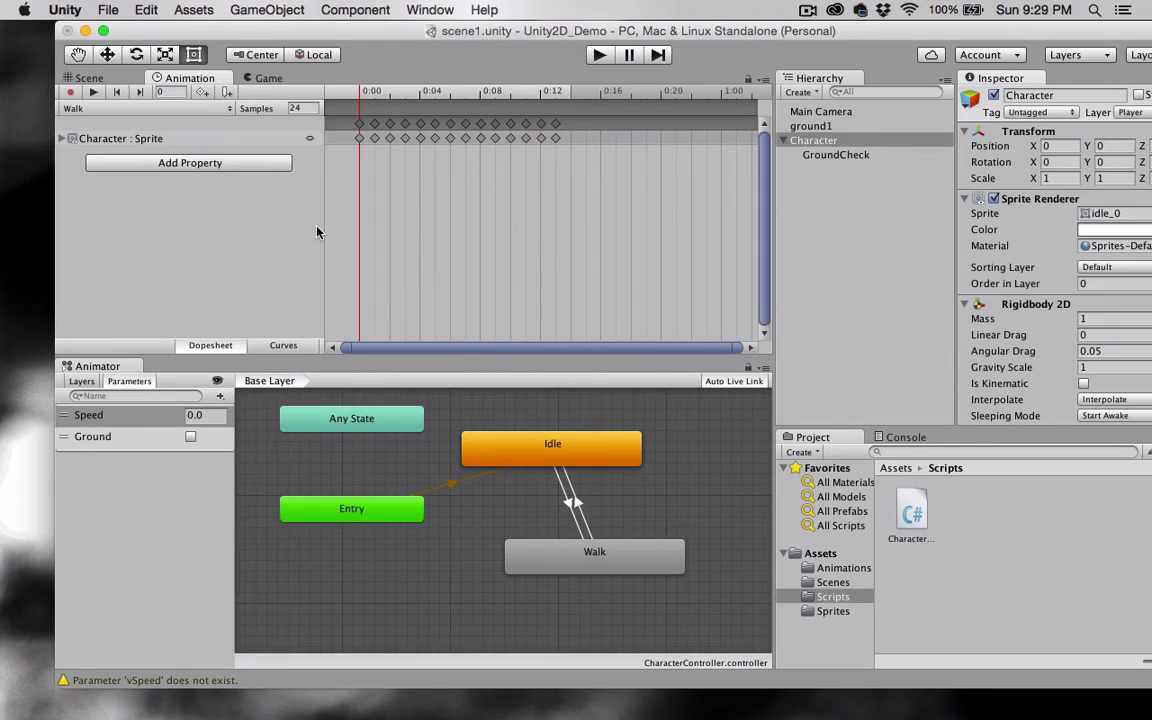
Step: Play the scene in the Game view, walk the character left, then stop
{"action": "left_click", "coordinate": [236, 76]}
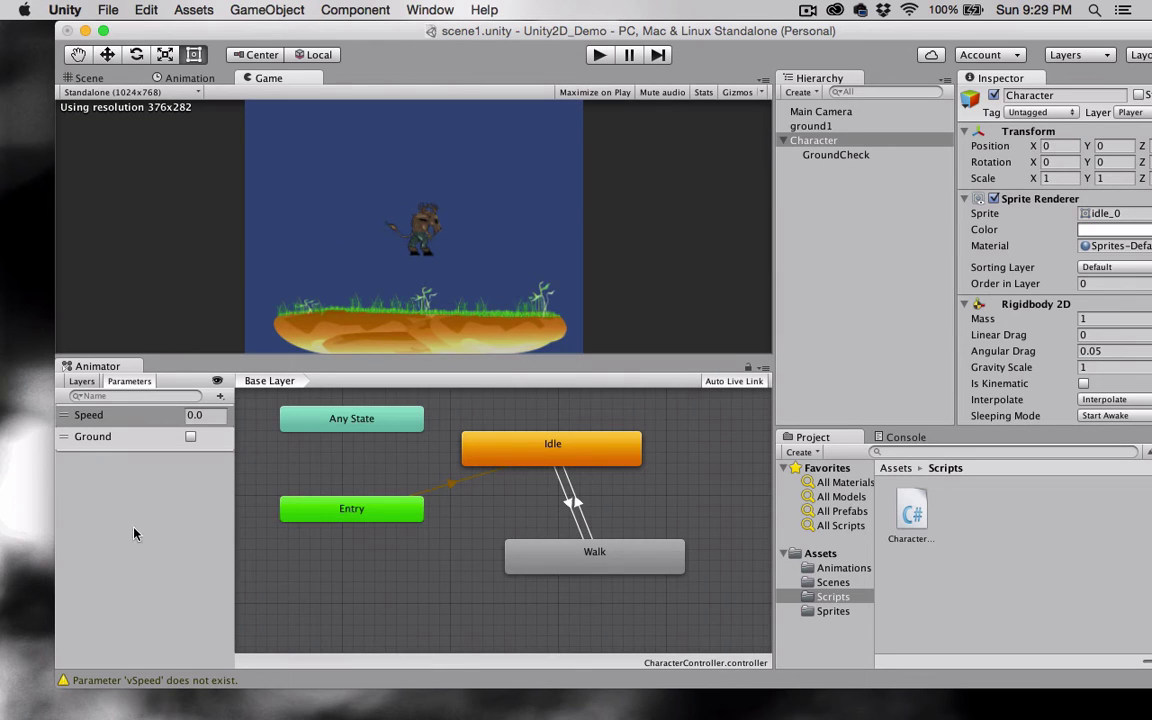
{"action": "left_click", "coordinate": [600, 56]}
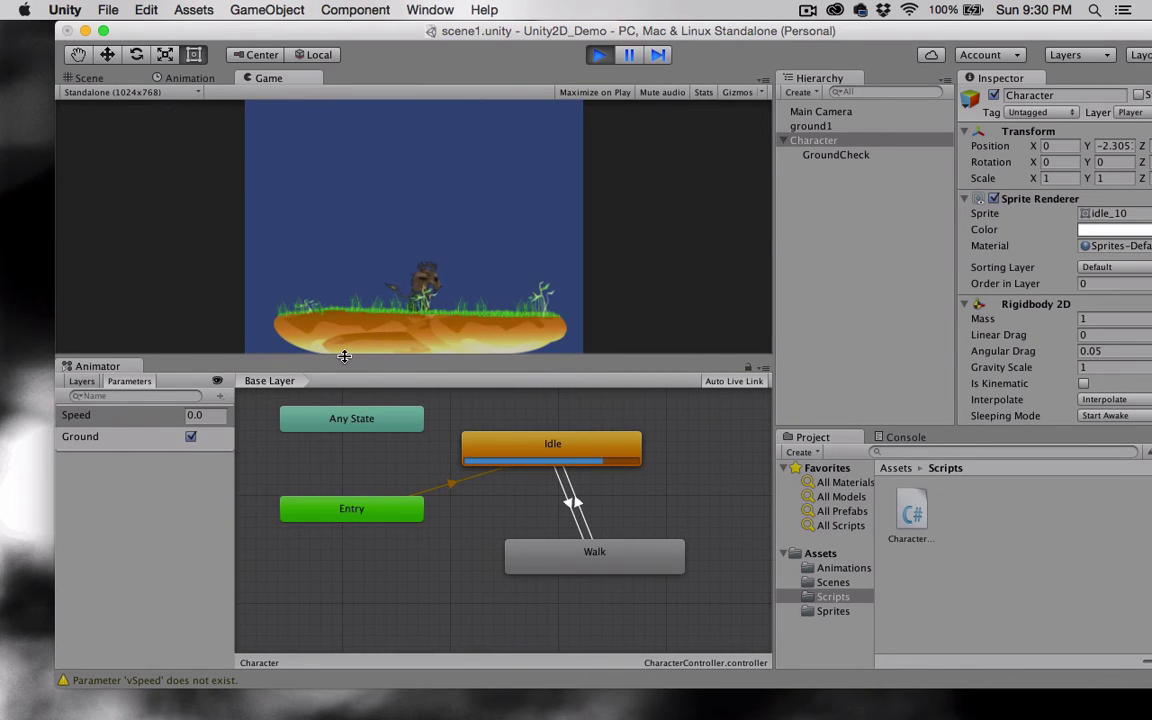
{"action": "key", "text": "Left"}
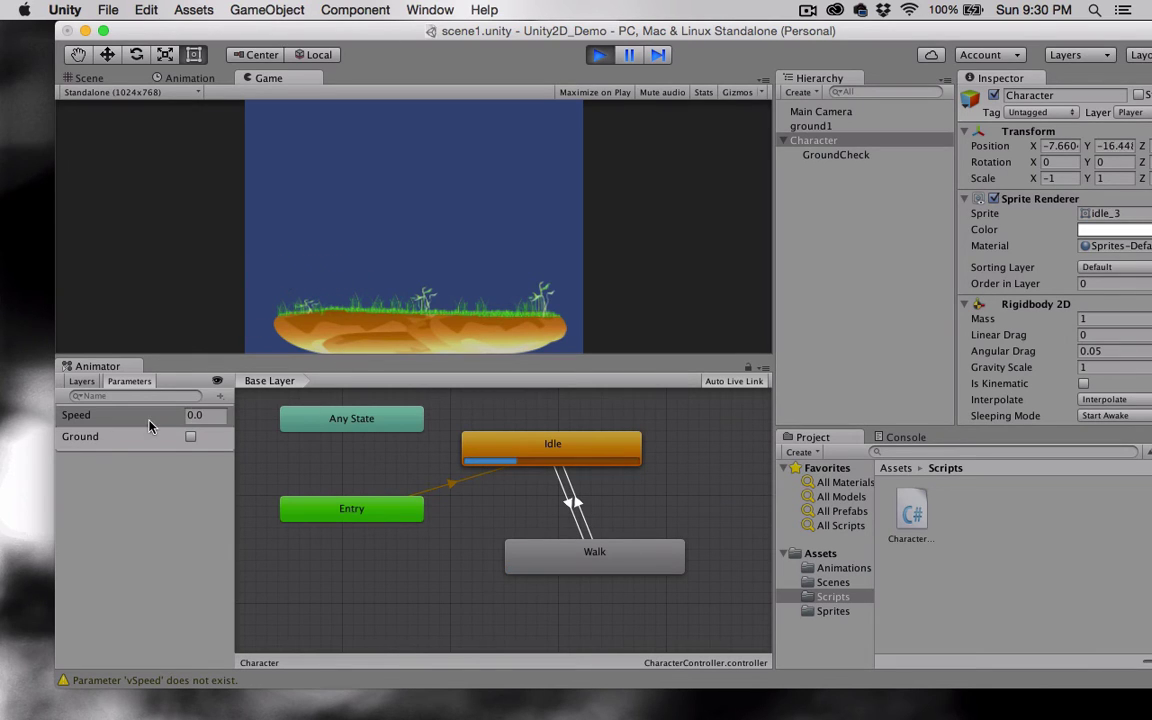
{"action": "left_click", "coordinate": [600, 56]}
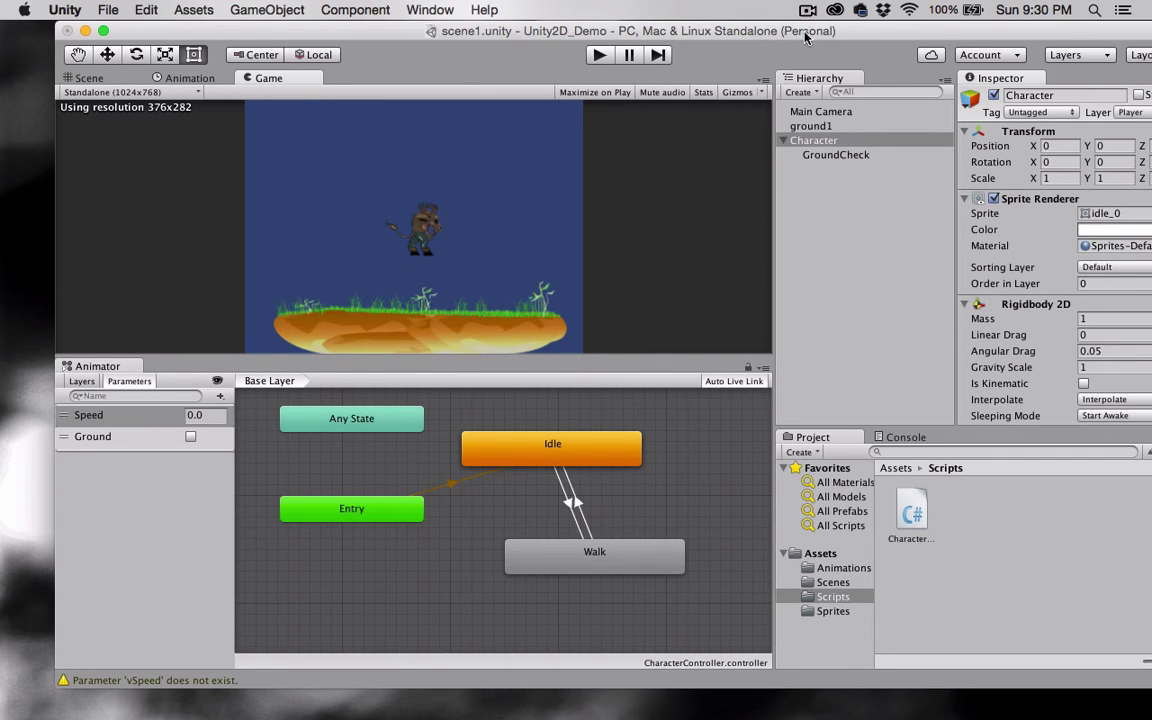
Step: Enable the Standalone override on the jump sprite sheet and set Sprite Mode to Multiple
{"action": "left_click_drag", "start_coordinate": [805, 37], "coordinate": [724, 37]}
{"action": "left_click", "coordinate": [735, 612]}
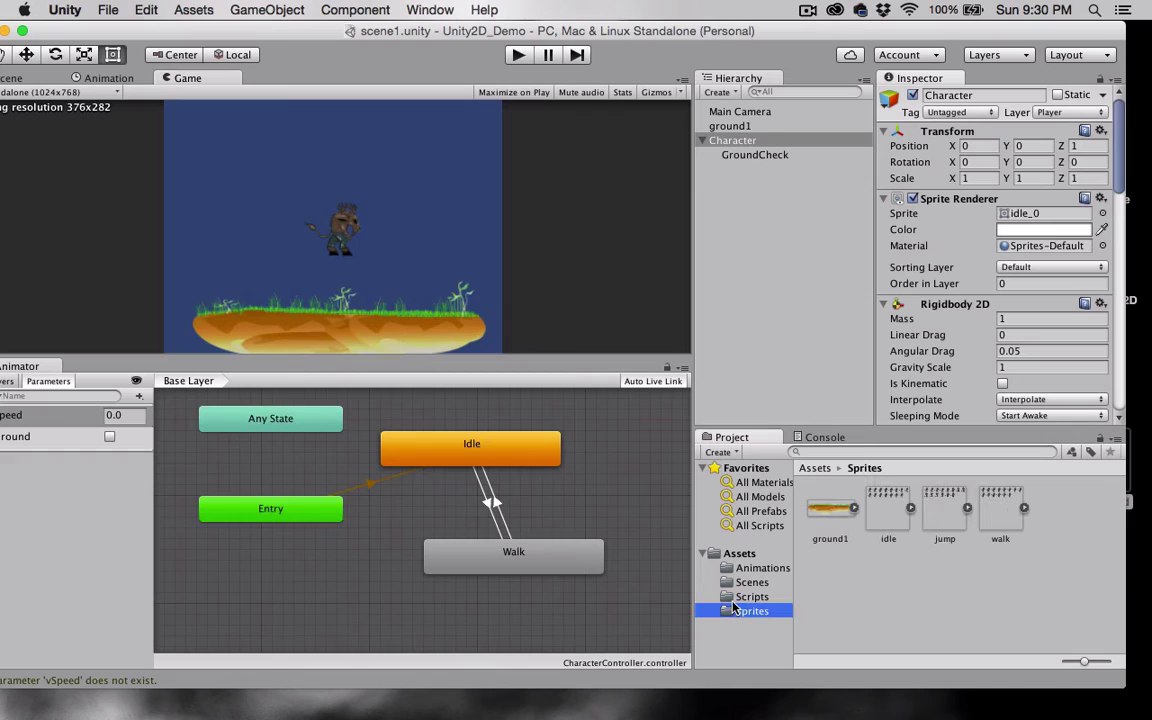
{"action": "left_click", "coordinate": [946, 508]}
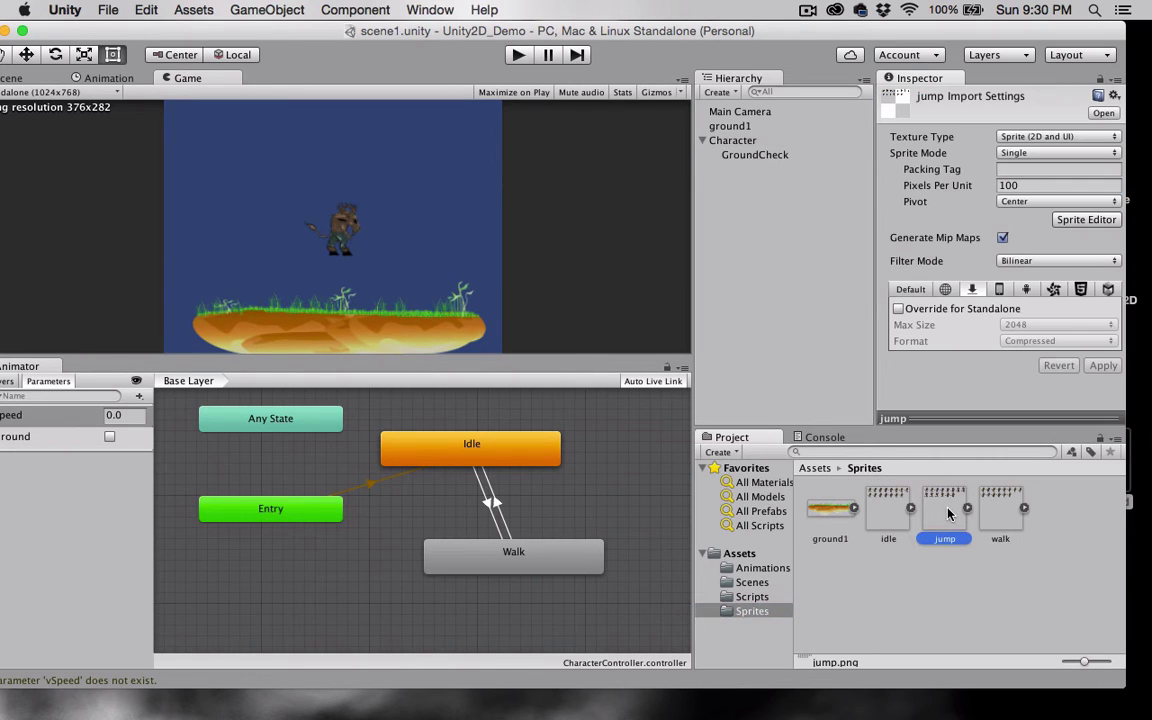
{"action": "left_click", "coordinate": [898, 309]}
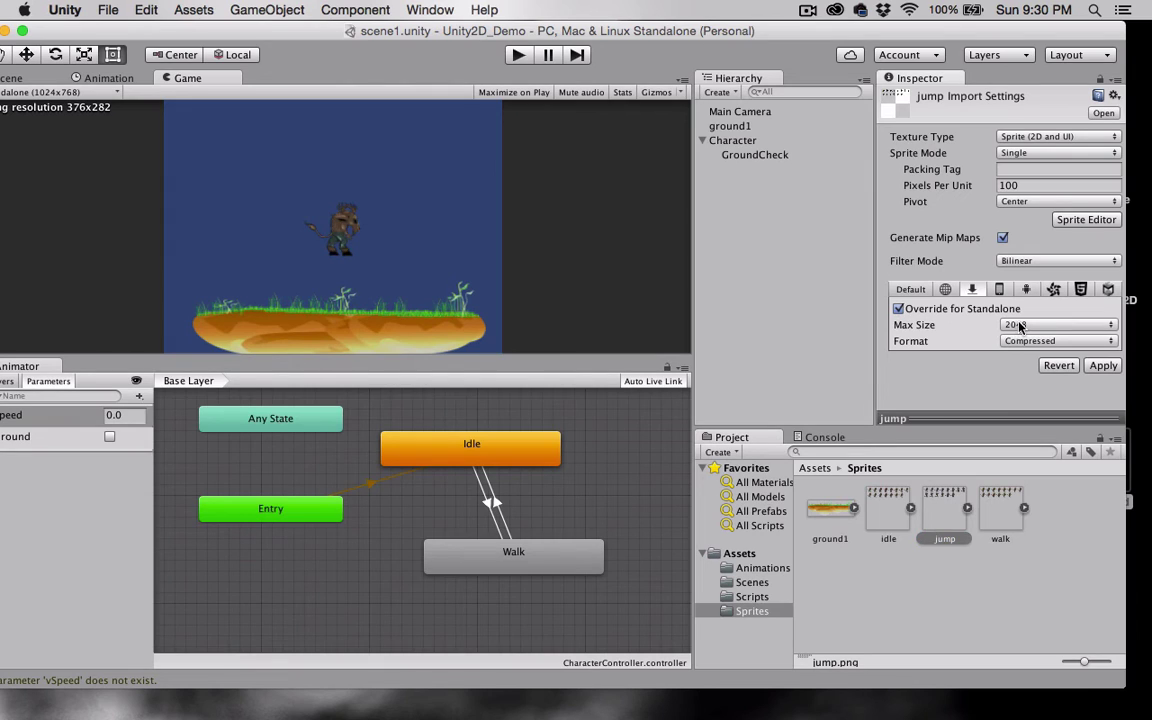
{"action": "left_click", "coordinate": [1012, 155]}
{"action": "left_click", "coordinate": [1012, 167]}
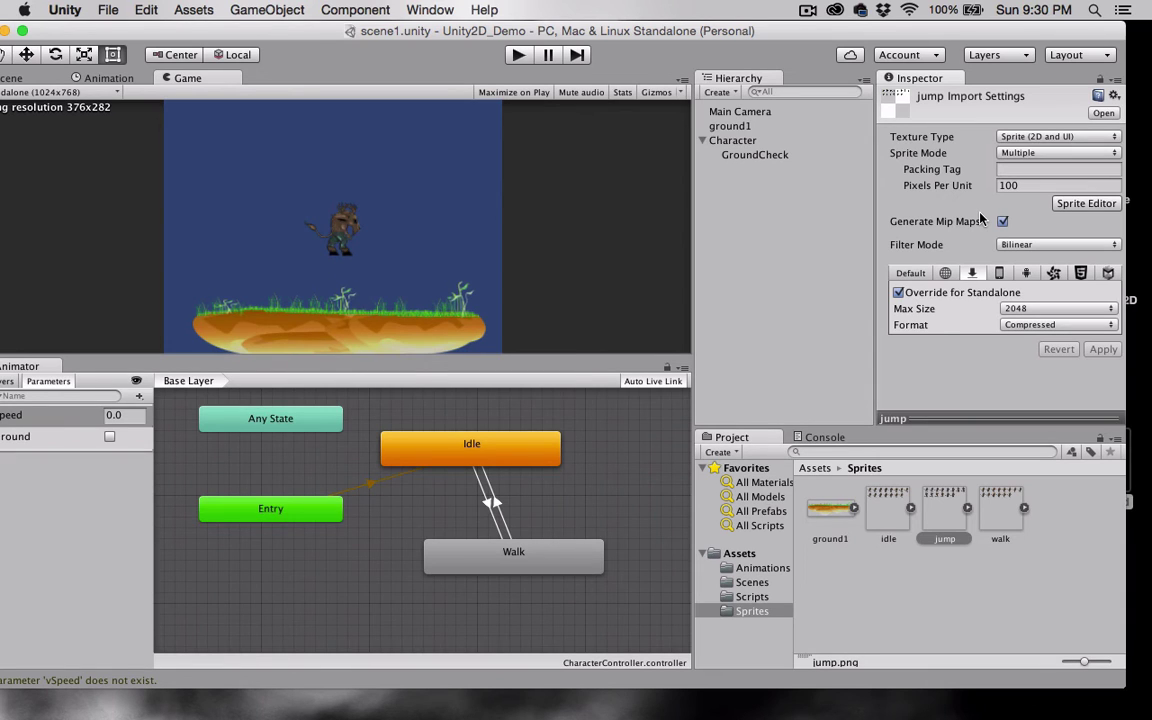
Step: Slice the jump sheet Grid By Cell Size into 256×256 frames, then close the Sprite Editor
{"action": "left_click", "coordinate": [1086, 203]}
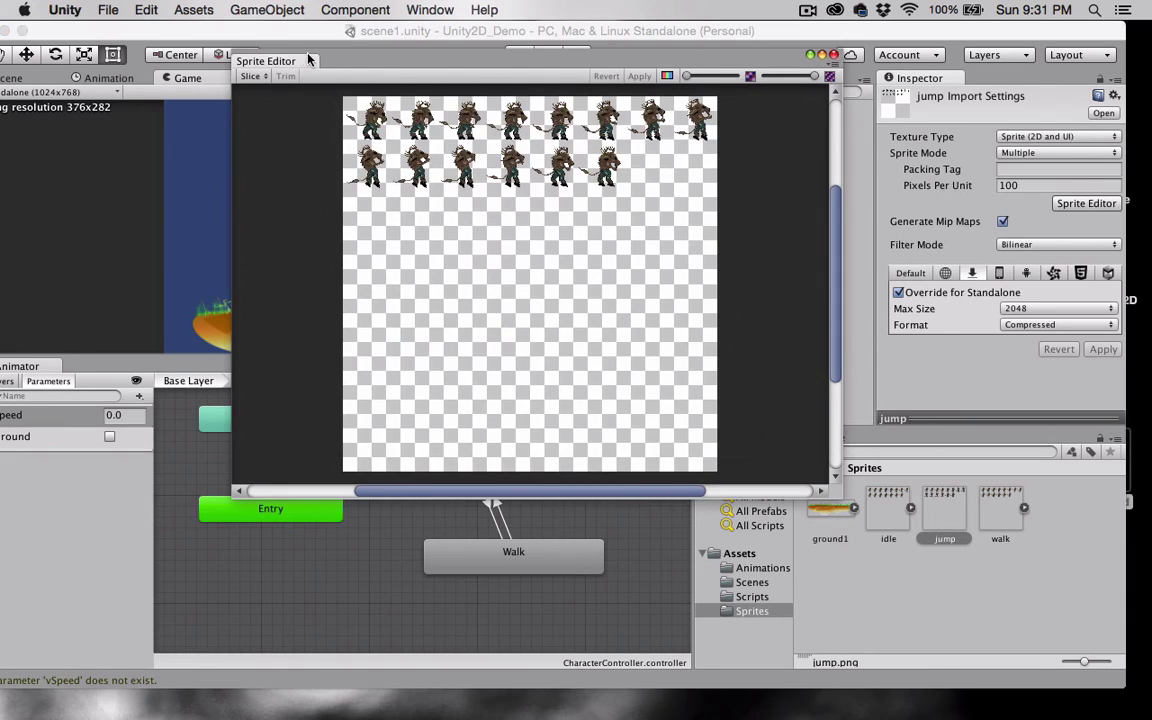
{"action": "left_click", "coordinate": [255, 77]}
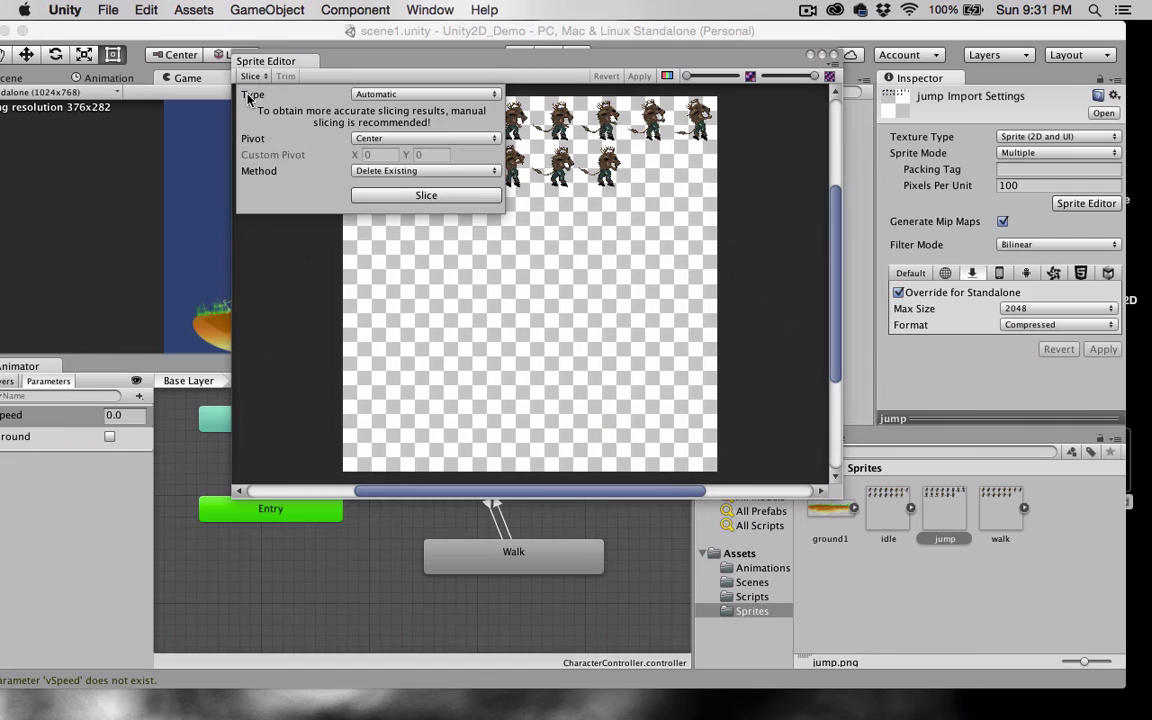
{"action": "left_click", "coordinate": [366, 94]}
{"action": "left_click", "coordinate": [366, 95]}
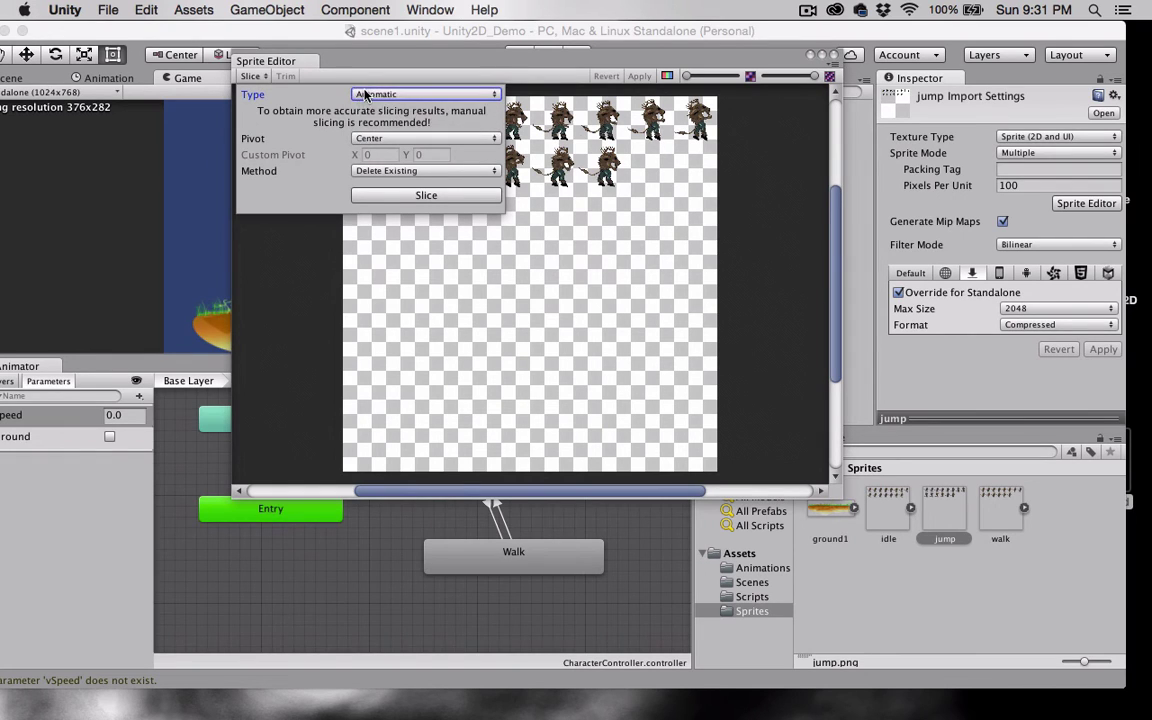
{"action": "left_click", "coordinate": [366, 94]}
{"action": "left_click", "coordinate": [368, 110]}
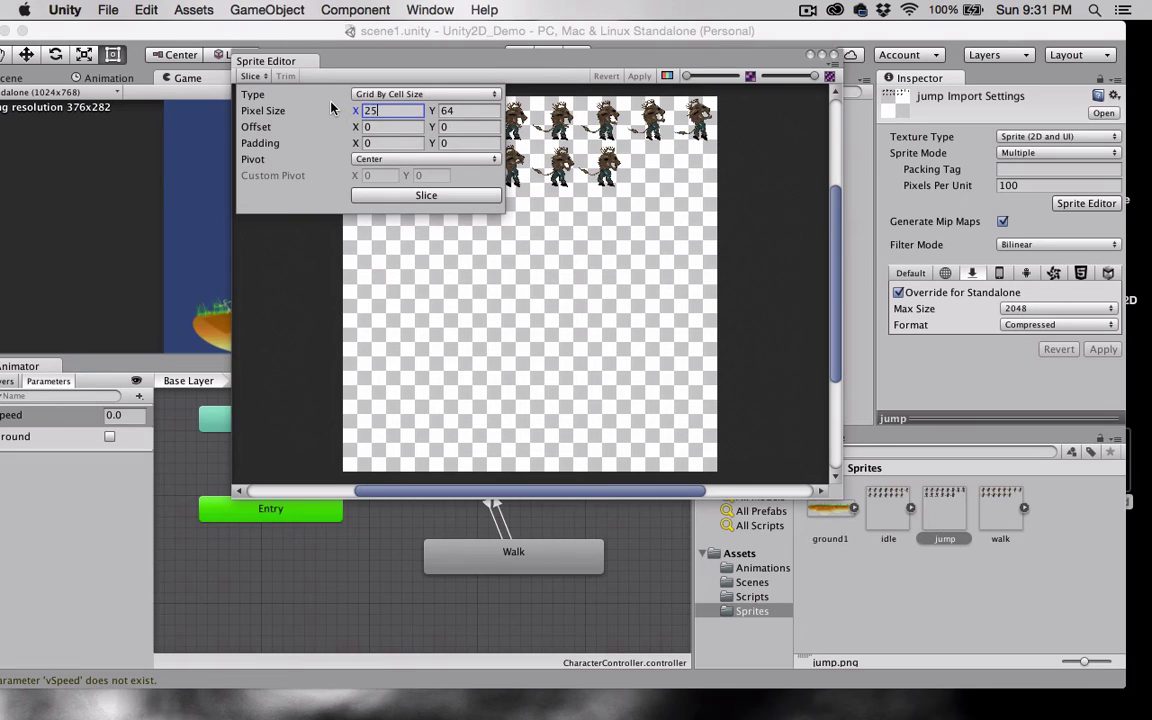
{"action": "left_click", "coordinate": [464, 114]}
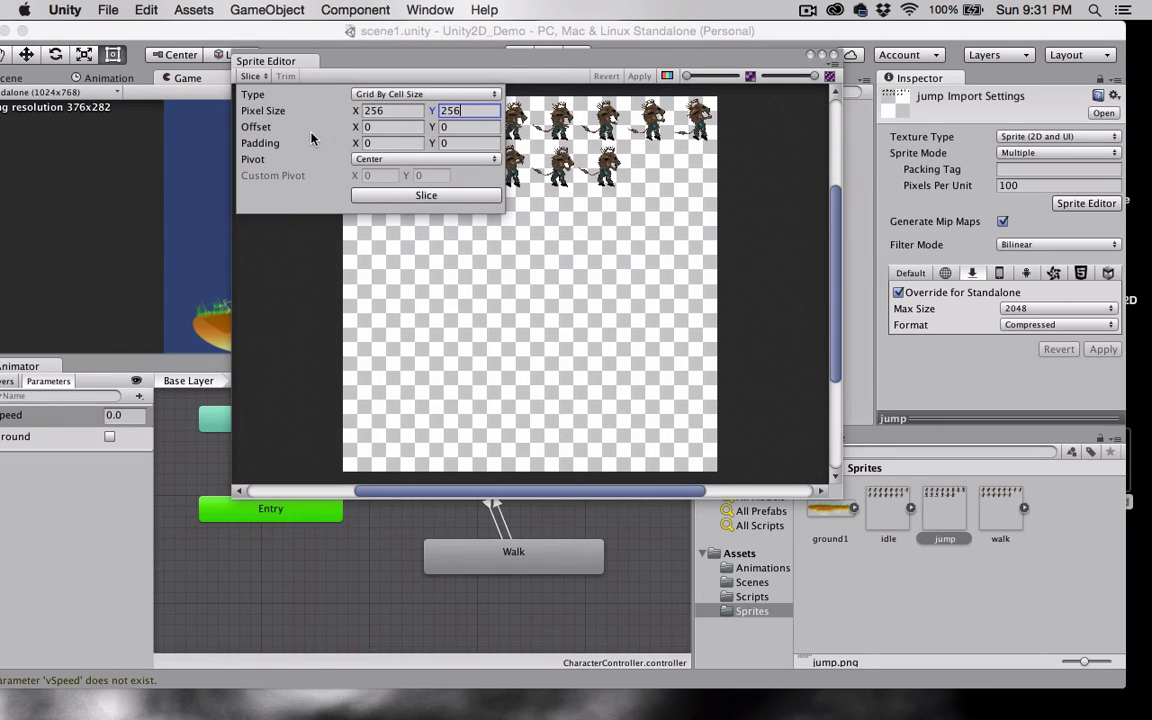
{"action": "left_click", "coordinate": [400, 196]}
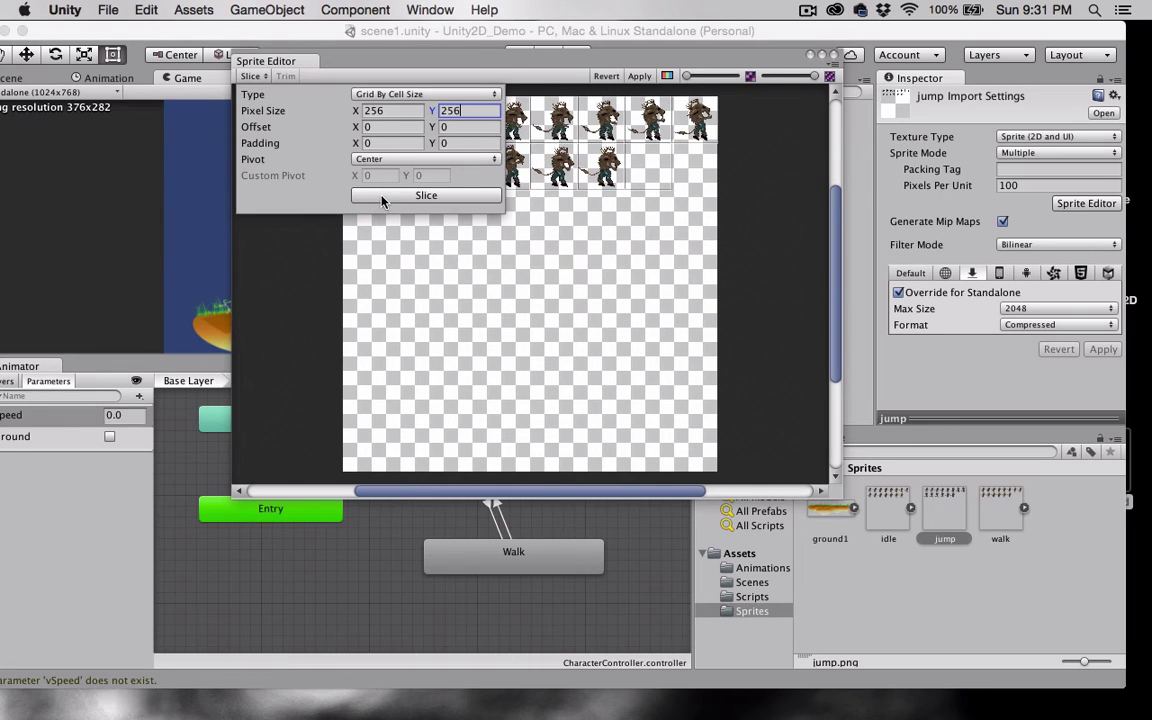
{"action": "left_click", "coordinate": [530, 79]}
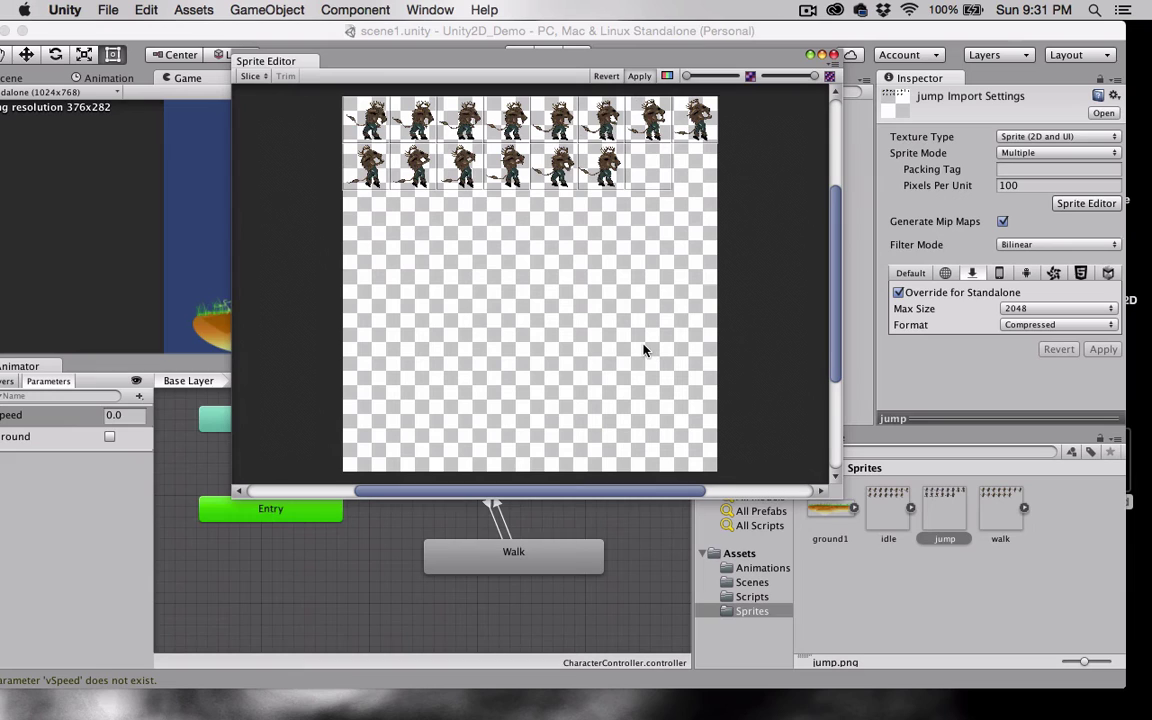
{"action": "left_click", "coordinate": [810, 54]}
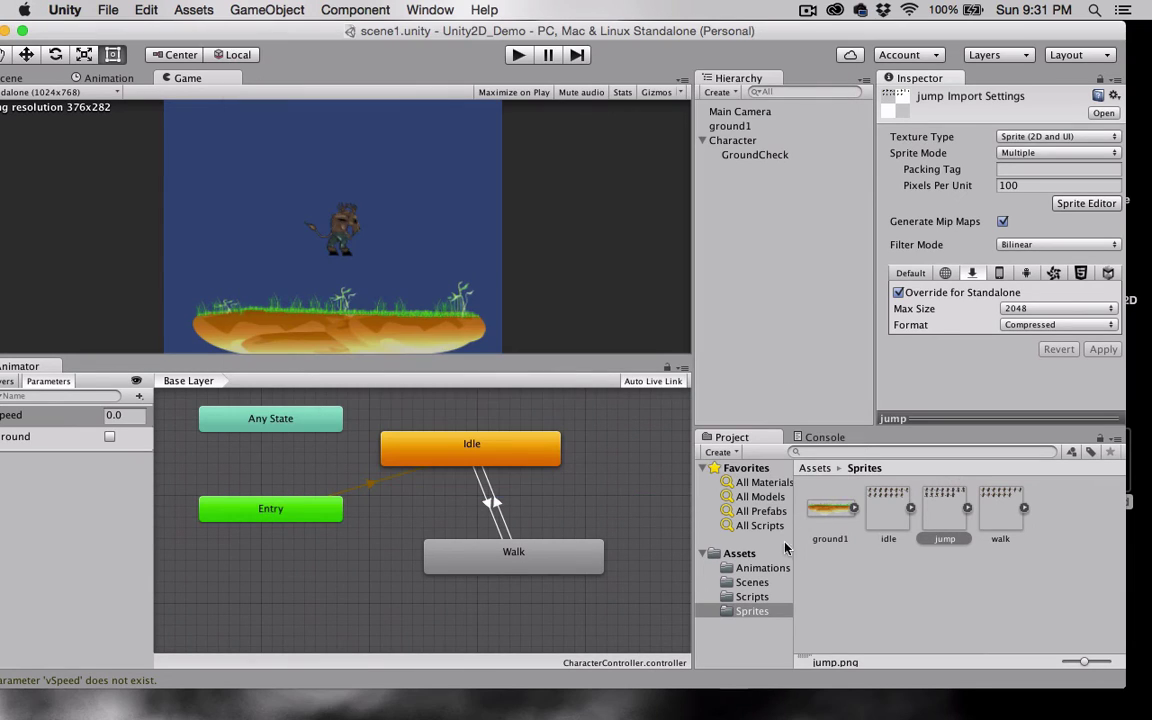
Step: Clear the jump sprite selection and inspect the Idle and Walk states in the Animator
{"action": "left_click", "coordinate": [878, 584]}
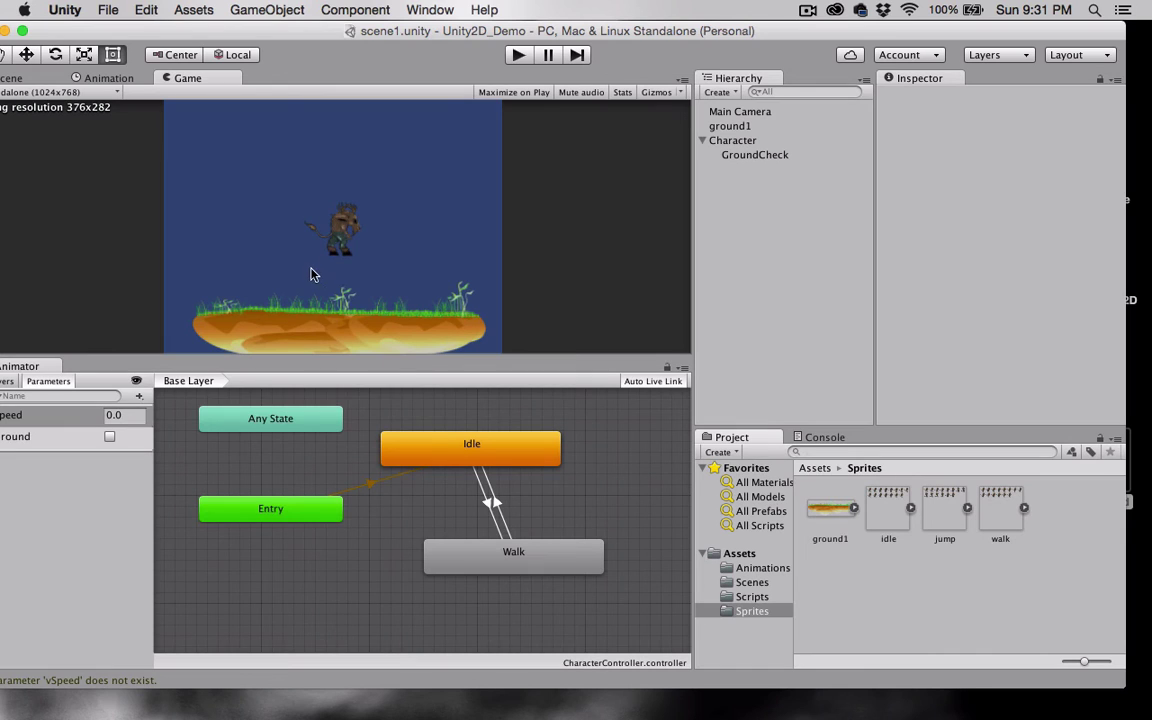
{"action": "left_click", "coordinate": [435, 442]}
{"action": "left_click", "coordinate": [489, 556]}
{"action": "left_click_drag", "start_coordinate": [399, 30], "coordinate": [424, 30]}
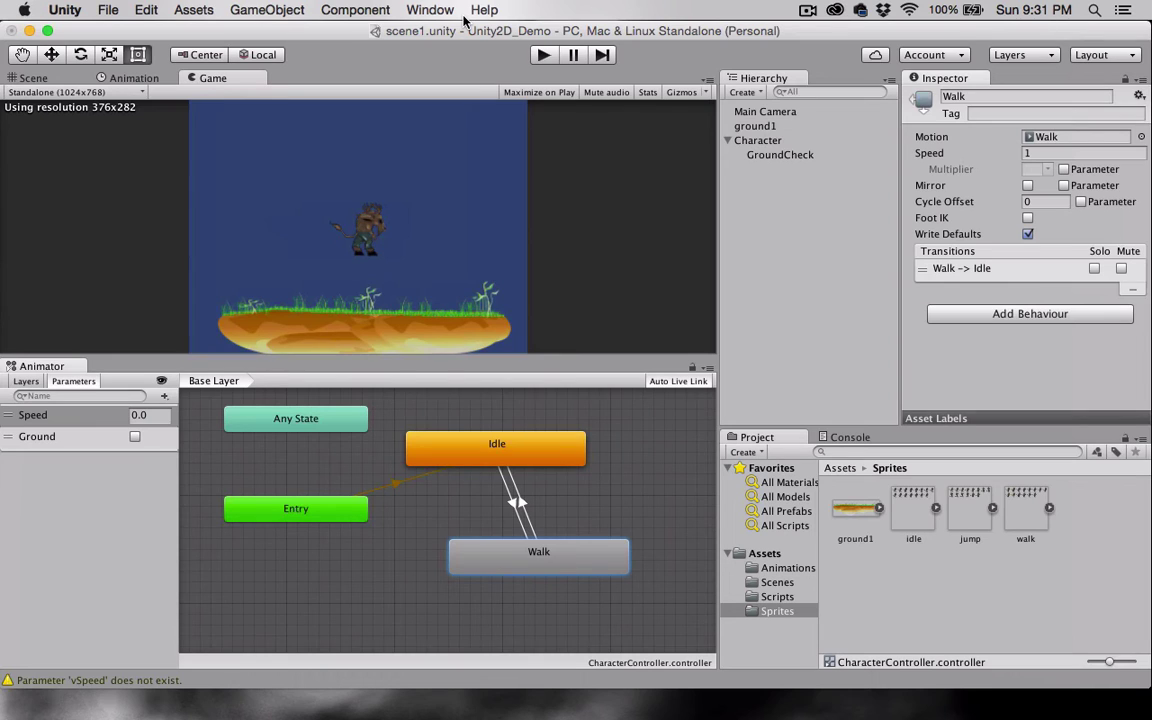
Step: Select the Character object and show its Walk clip keyframes in the Animation window
{"action": "left_click", "coordinate": [430, 10]}
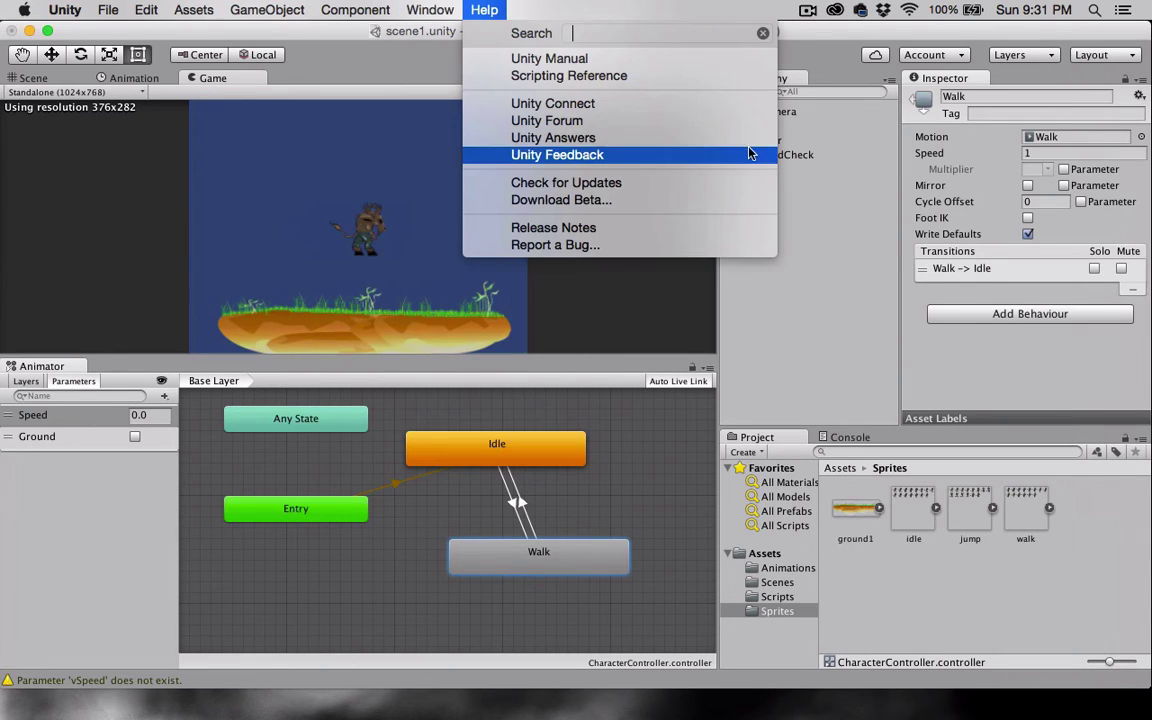
{"action": "left_click", "coordinate": [786, 165]}
{"action": "left_click", "coordinate": [757, 141]}
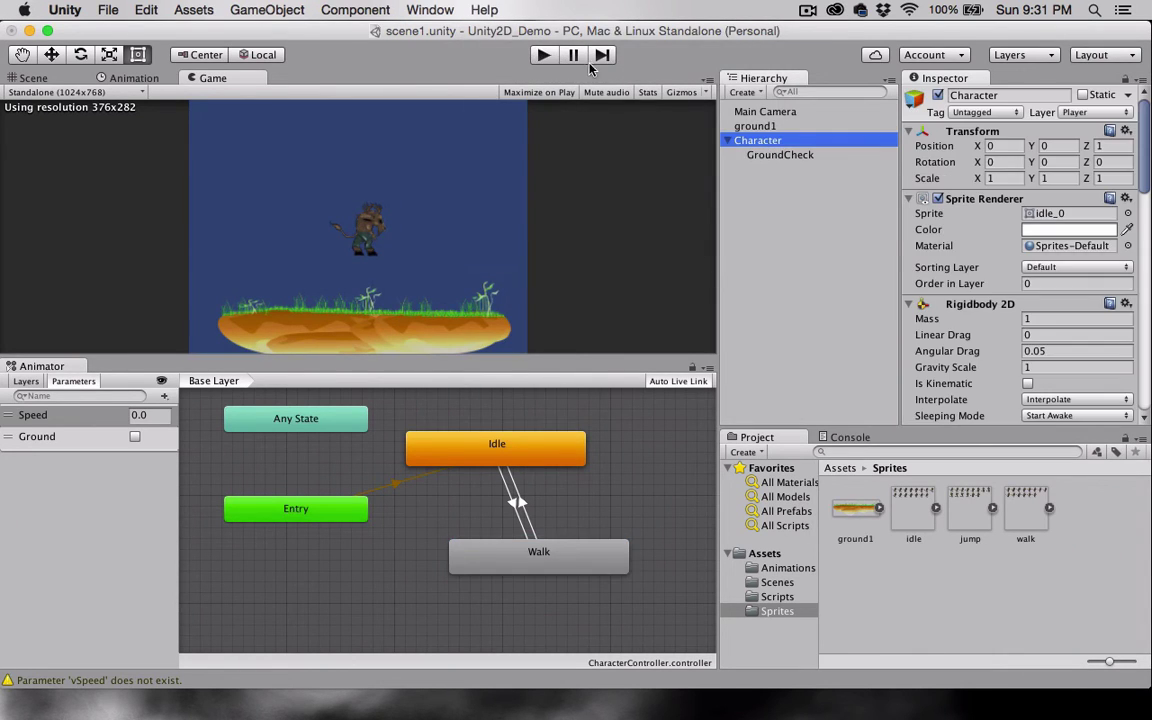
{"action": "mouse_move", "coordinate": [402, 37]}
{"action": "left_mouse_down"}
{"action": "mouse_move", "coordinate": [440, 32]}
{"action": "mouse_move", "coordinate": [422, 27]}
{"action": "left_mouse_up"}
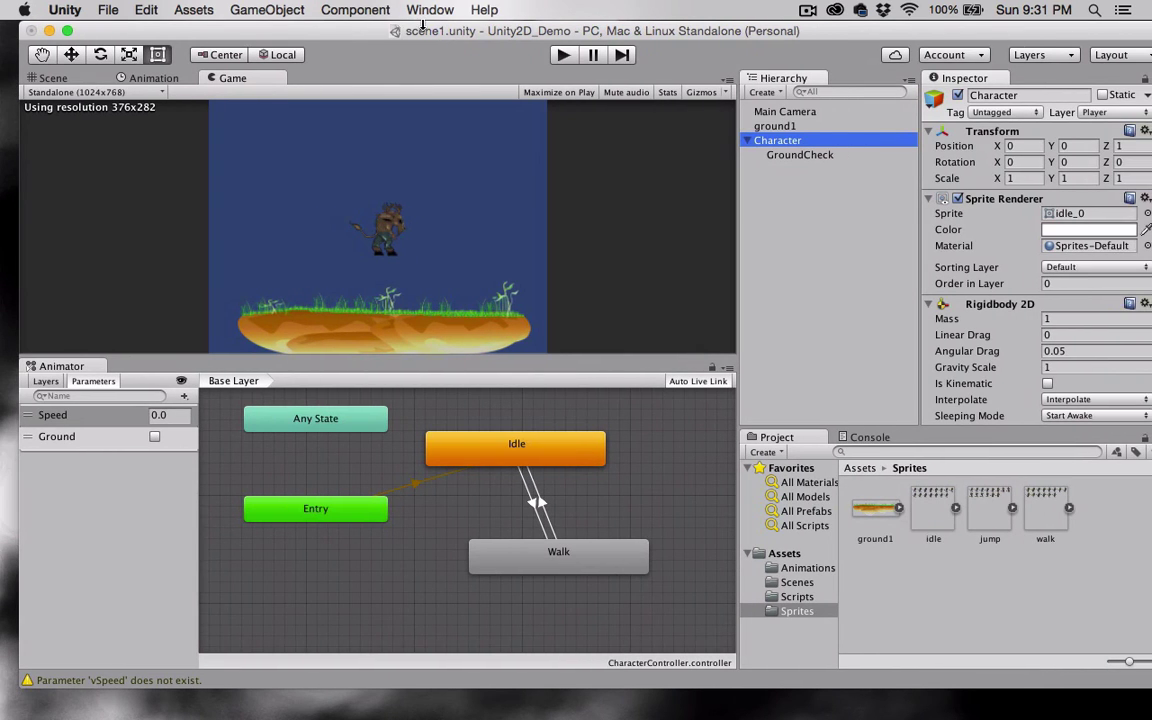
{"action": "left_click", "coordinate": [140, 78]}
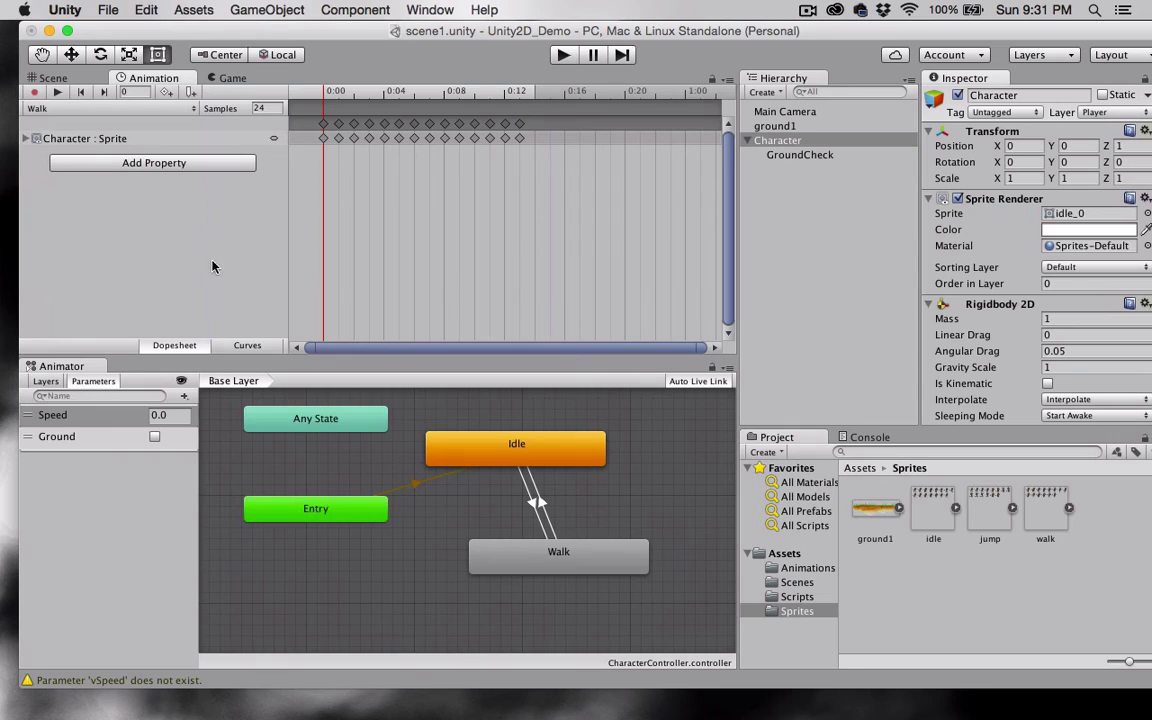
Step: Create a new Character animation clip named Jump1, saved in Assets/Animations
{"action": "left_click", "coordinate": [176, 107]}
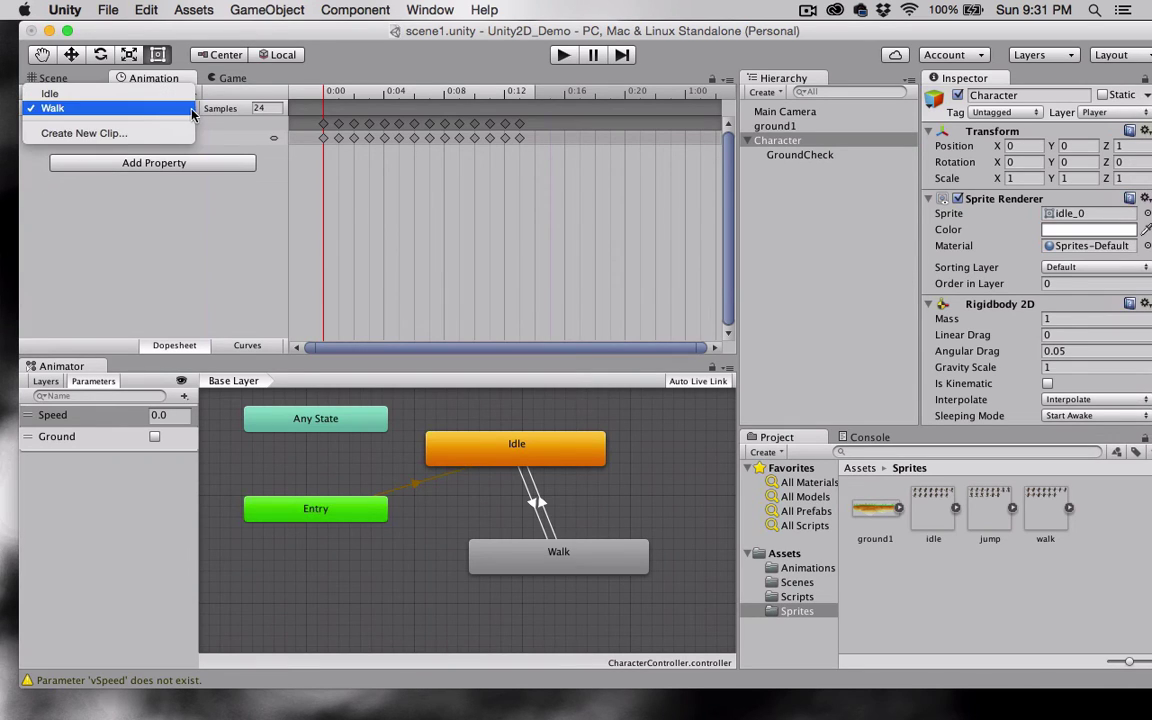
{"action": "left_click", "coordinate": [121, 134]}
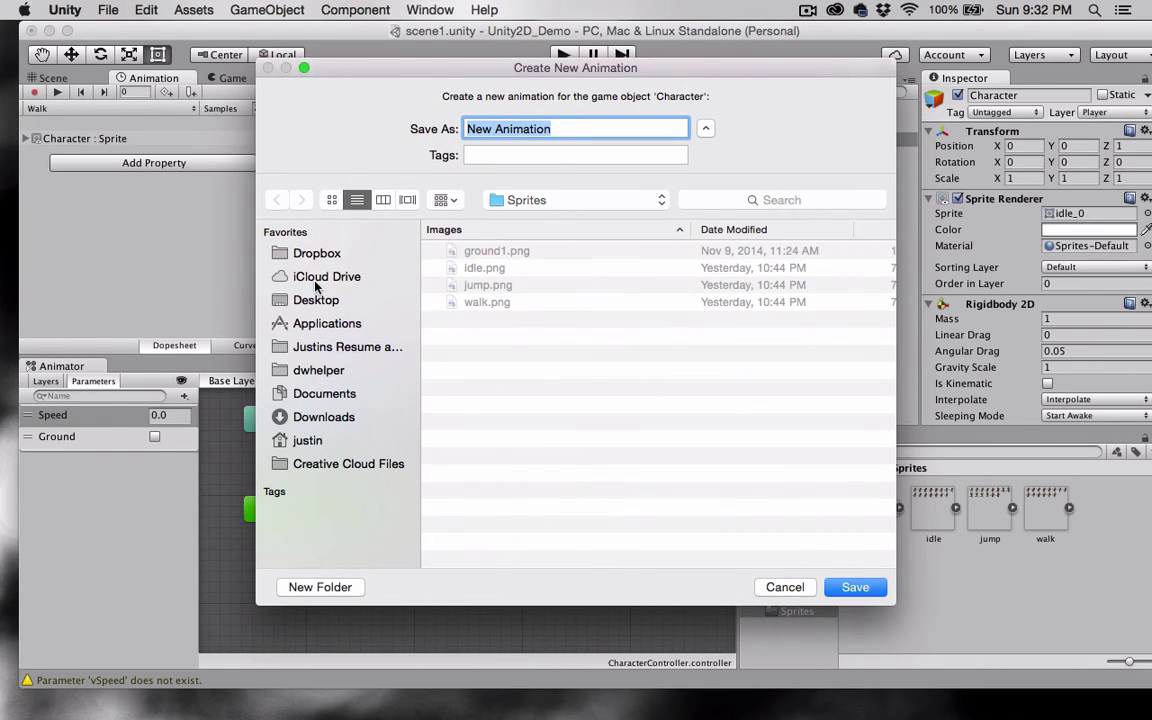
{"action": "left_click", "coordinate": [532, 201]}
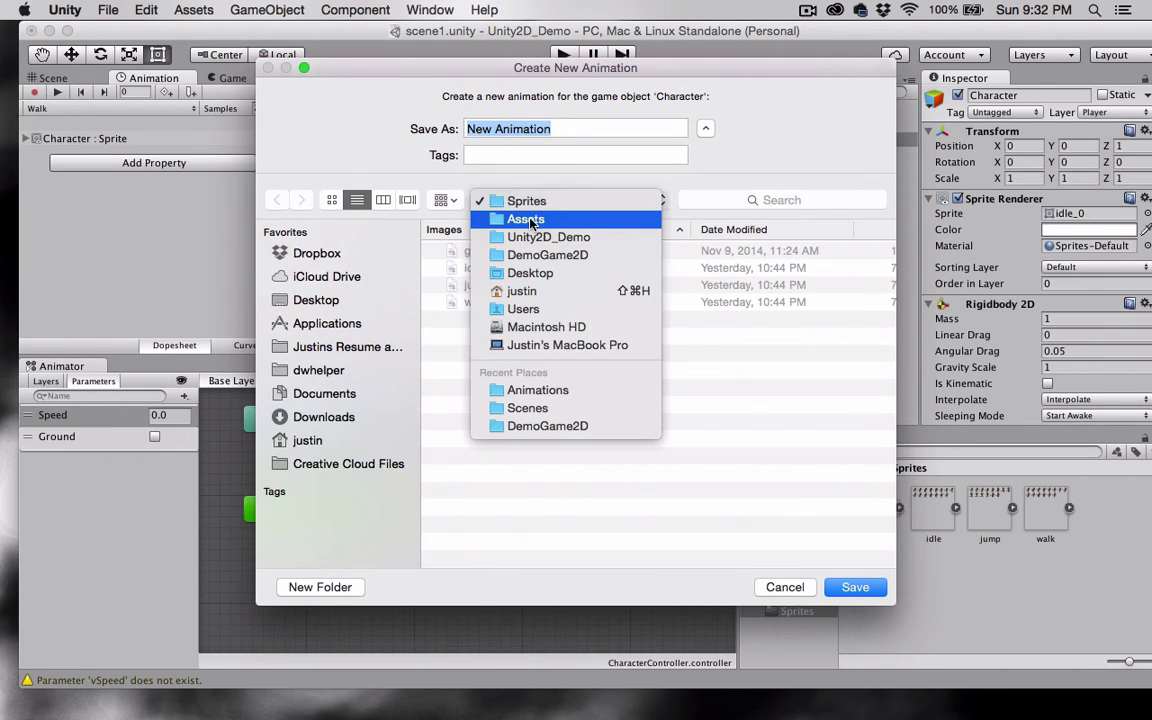
{"action": "left_click", "coordinate": [526, 219]}
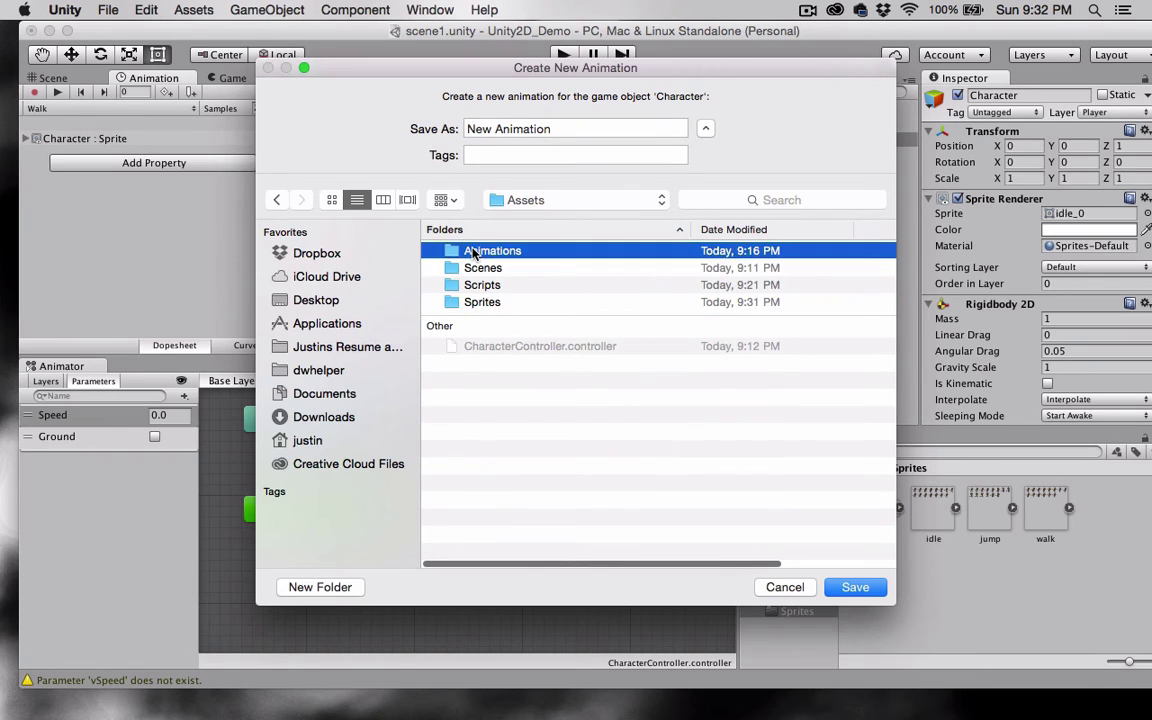
{"action": "double_click", "coordinate": [470, 247]}
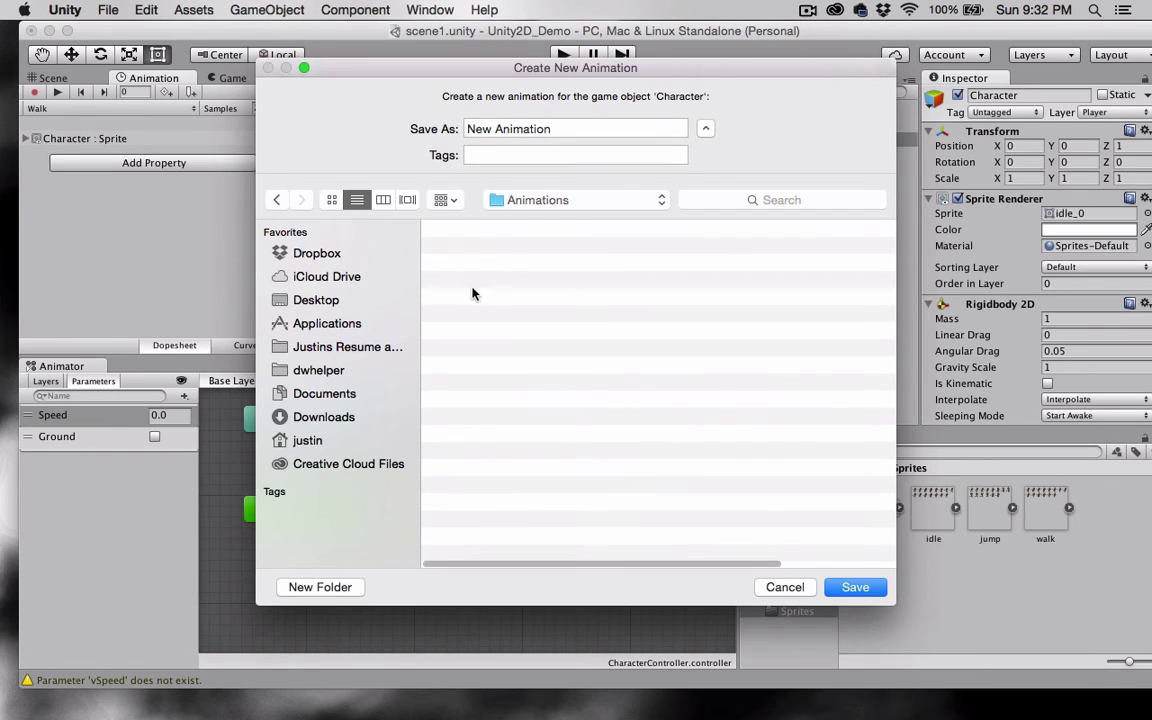
{"action": "left_click", "coordinate": [565, 128]}
{"action": "left_click_drag", "start_coordinate": [565, 128], "coordinate": [351, 90]}
{"action": "type", "text": "Jump"}
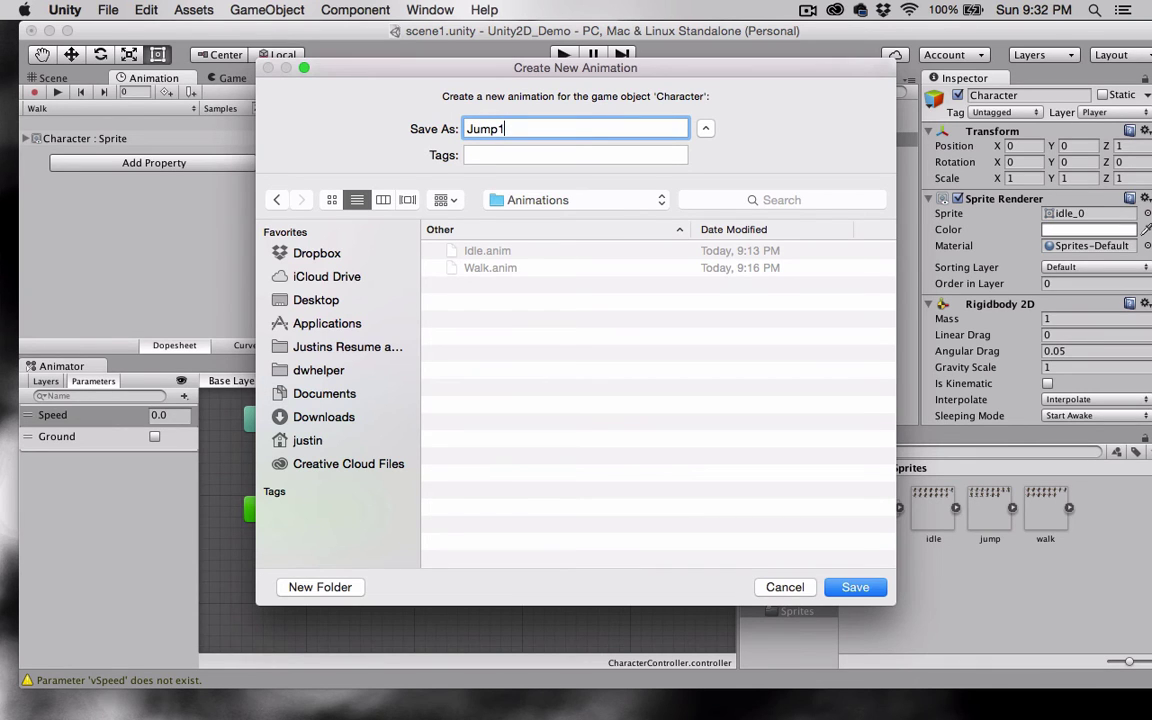
{"action": "type", "text": "1"}
{"action": "key", "text": "Return"}
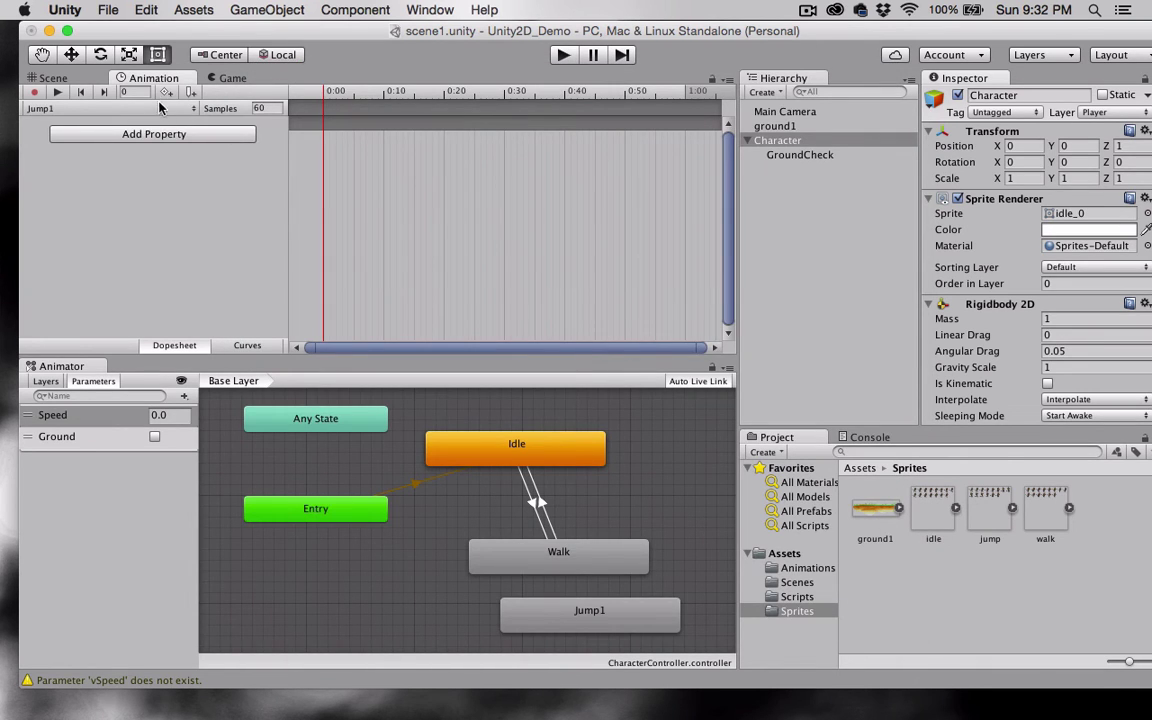
Step: Expand the jump sprite sheet in Sprites and scroll through frames jump_0 to jump_14
{"action": "left_click", "coordinate": [193, 110]}
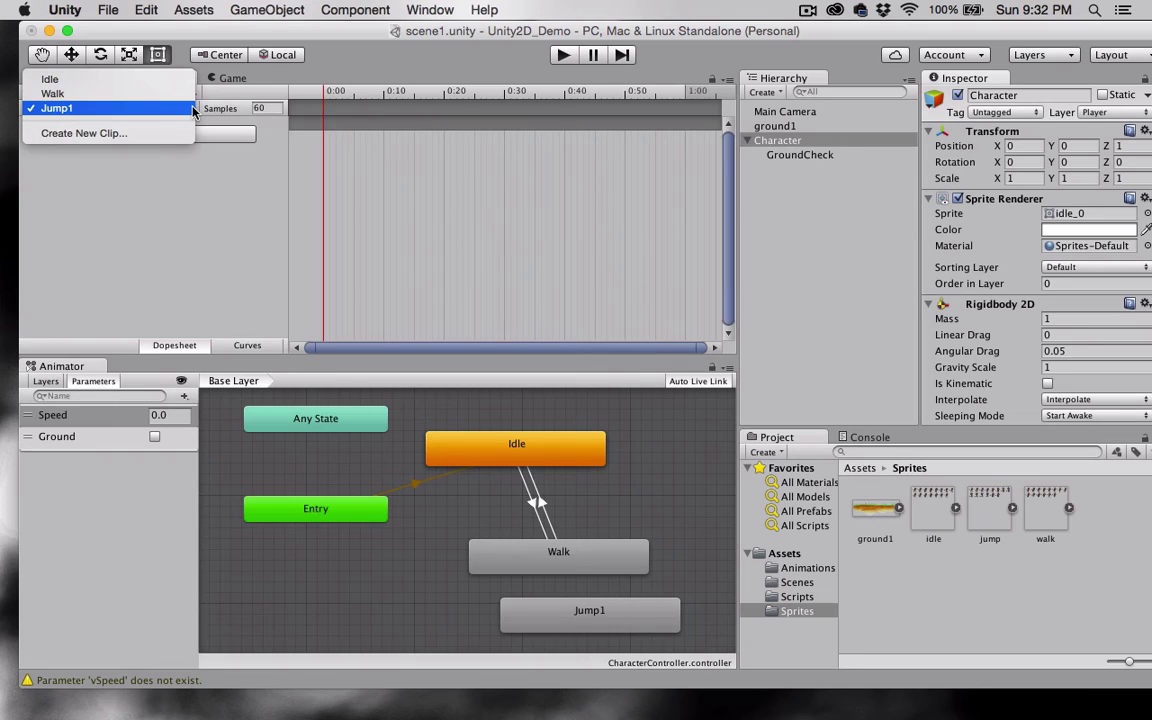
{"action": "left_click", "coordinate": [193, 108]}
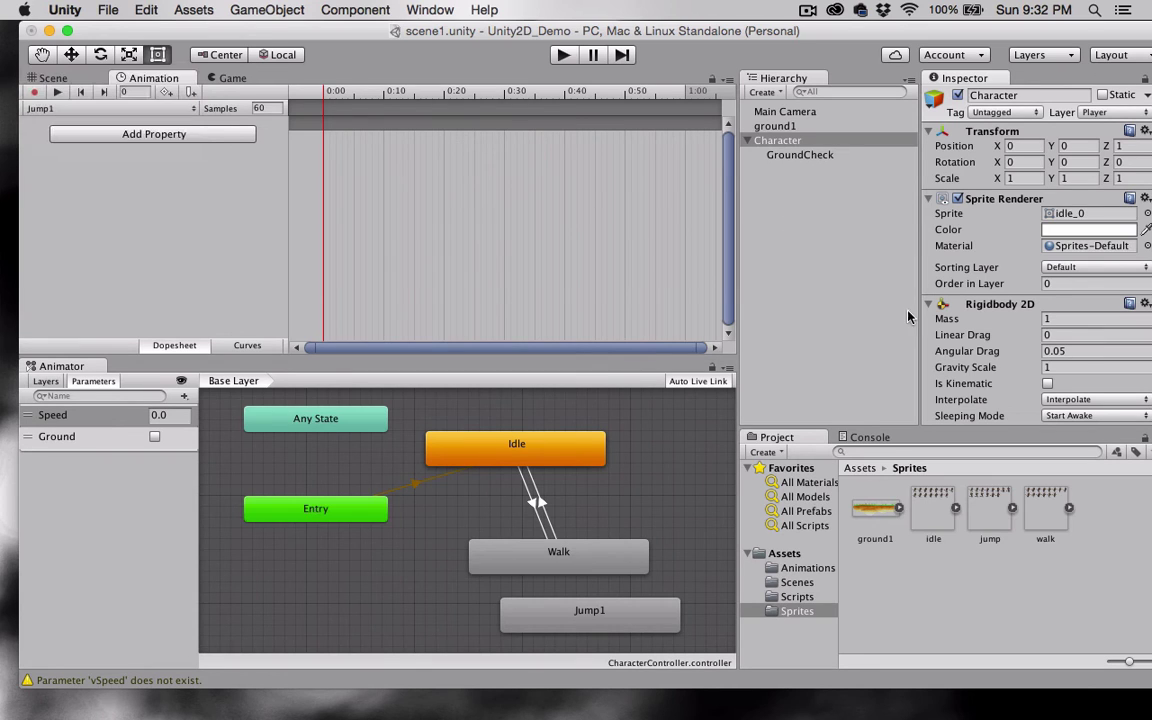
{"action": "left_click", "coordinate": [1013, 511]}
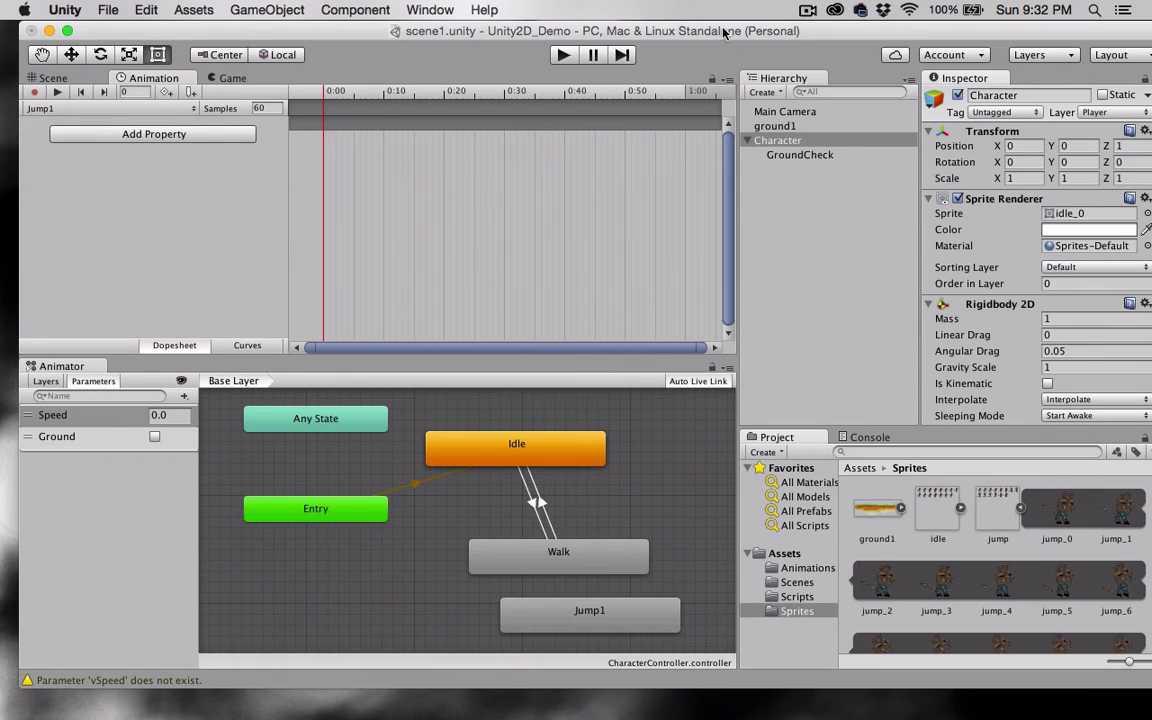
{"action": "left_click_drag", "start_coordinate": [652, 30], "coordinate": [461, 30]}
{"action": "scroll", "coordinate": [812, 590], "scroll_direction": "down", "scroll_amount": 3}
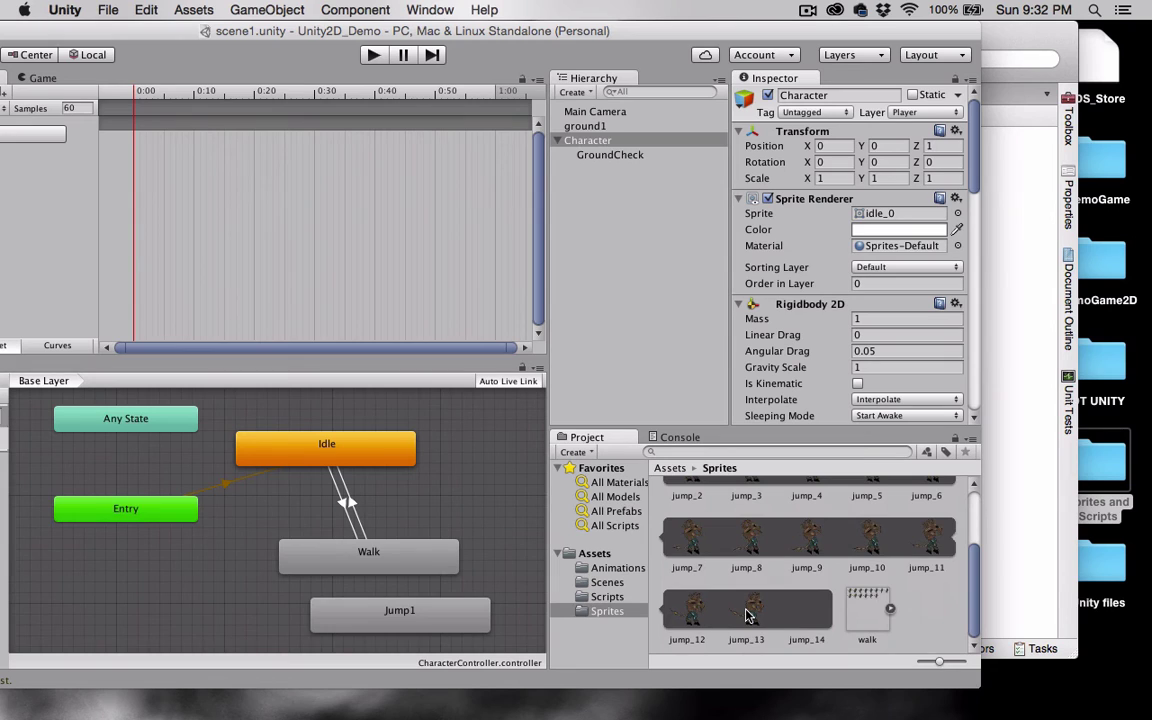
{"action": "scroll", "coordinate": [748, 614], "scroll_direction": "up", "scroll_amount": 2}
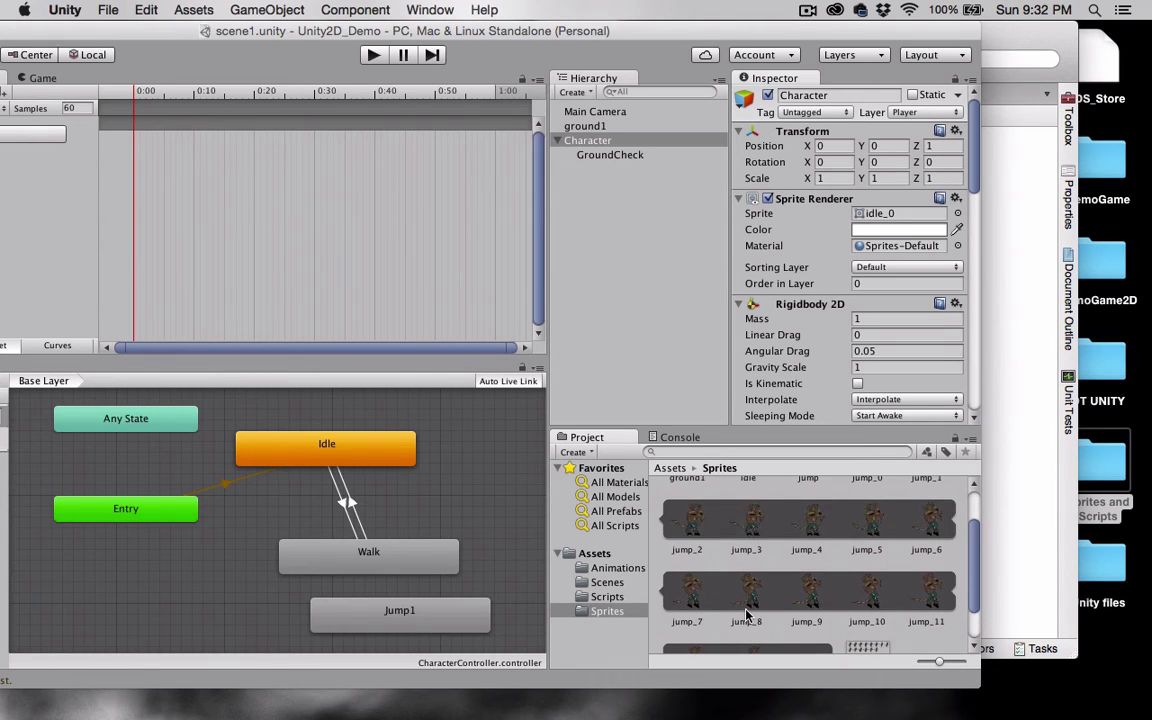
{"action": "scroll", "coordinate": [746, 614], "scroll_direction": "down", "scroll_amount": 2}
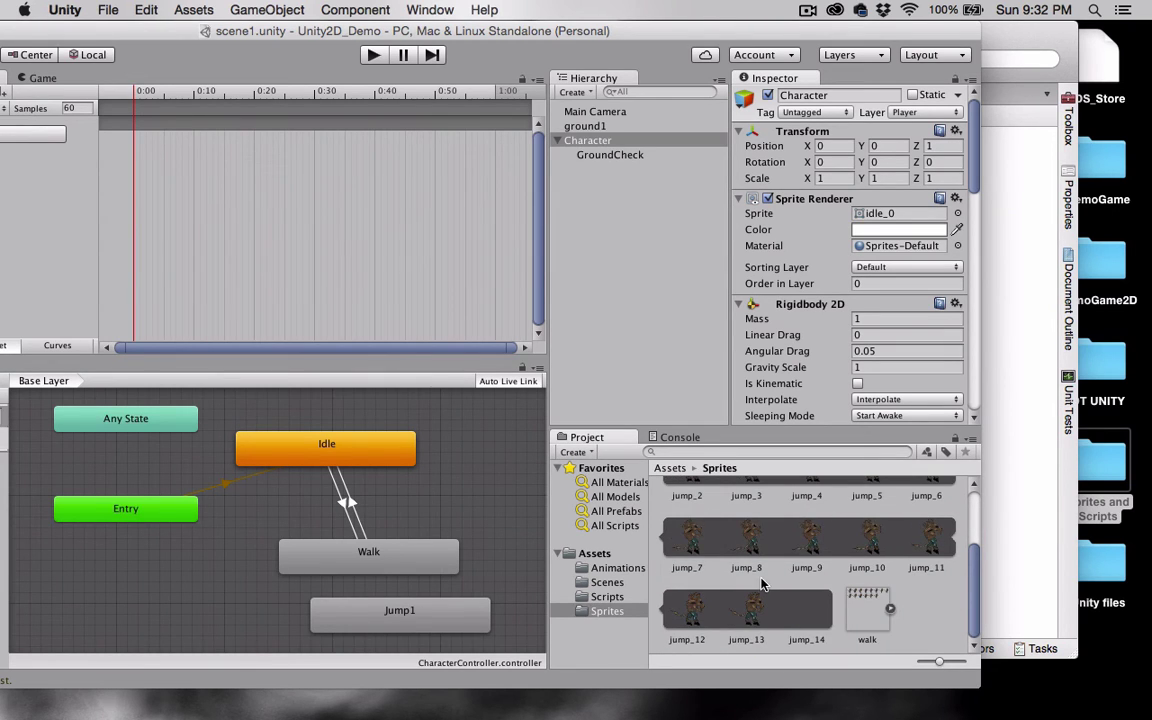
{"action": "left_click_drag", "start_coordinate": [138, 29], "coordinate": [332, 15]}
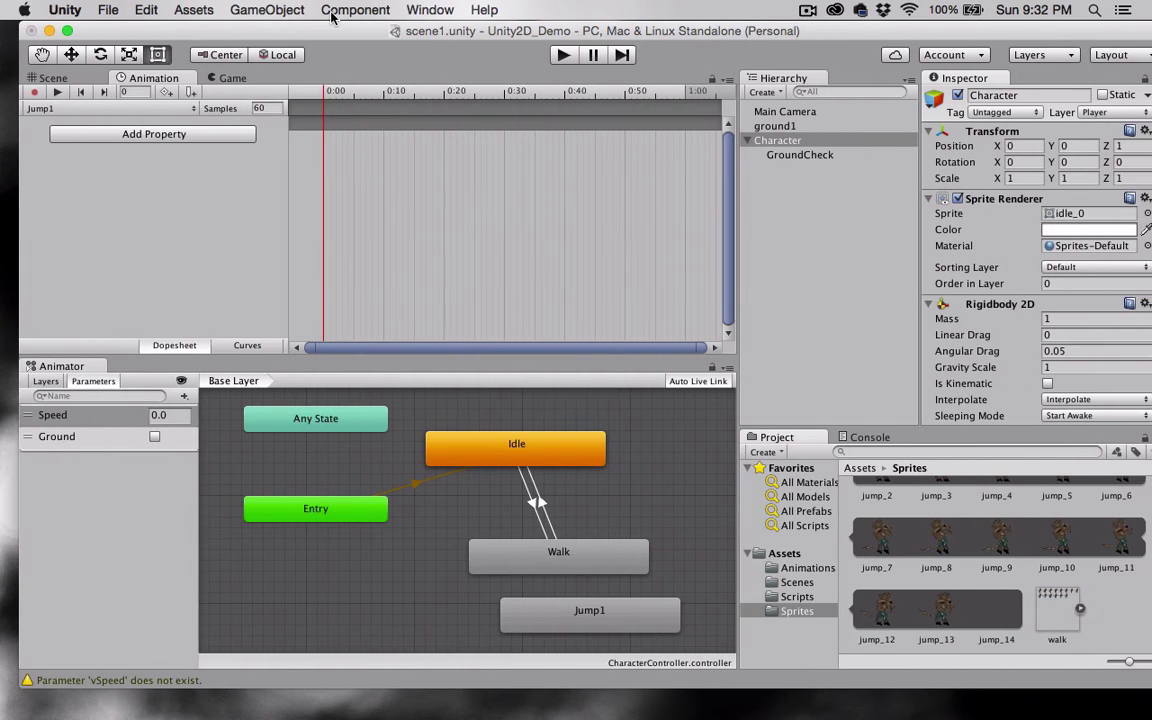
Step: Create new Character clips Jump2 and Jump3
{"action": "left_click", "coordinate": [196, 109]}
{"action": "left_click", "coordinate": [100, 135]}
{"action": "type", "text": "Ju"}
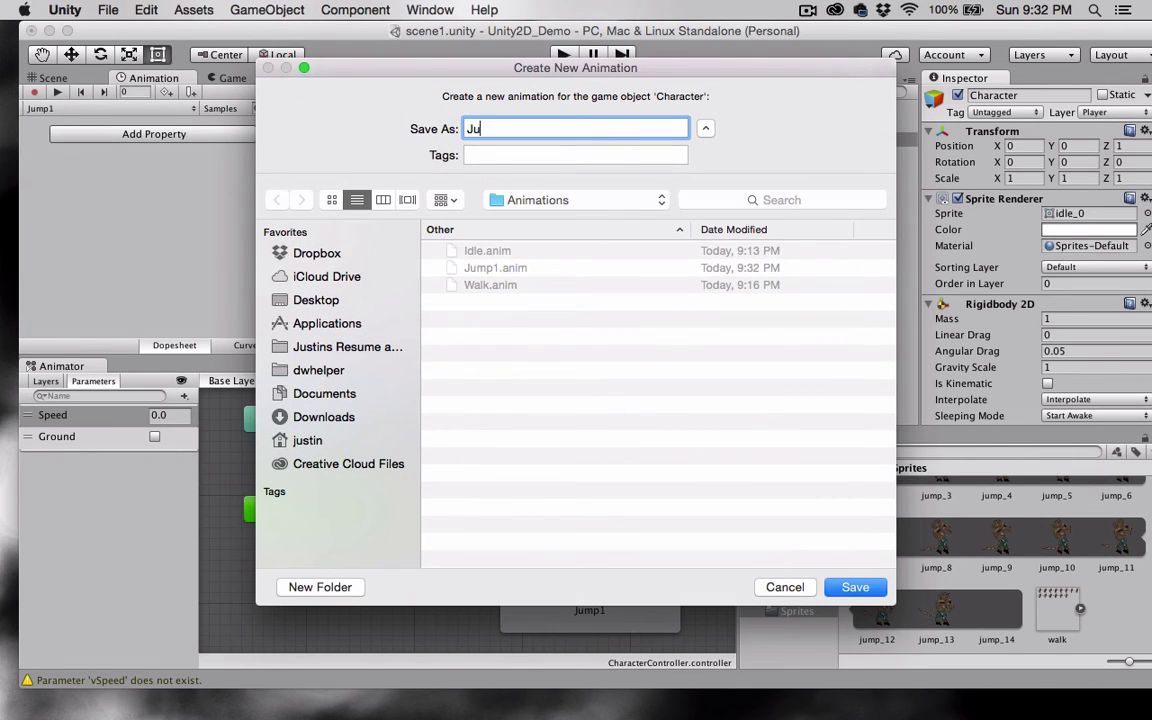
{"action": "type", "text": "mp2"}
{"action": "key", "text": "Return"}
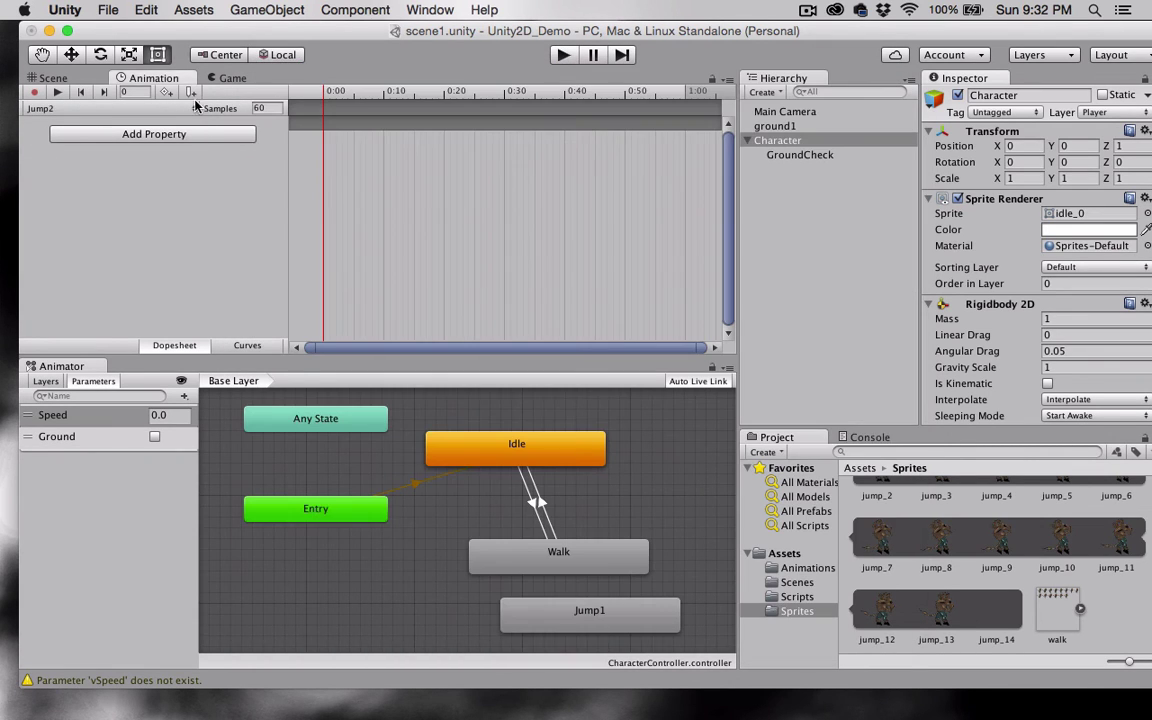
{"action": "left_click", "coordinate": [175, 108]}
{"action": "left_click", "coordinate": [172, 137]}
{"action": "type", "text": "Jump3"}
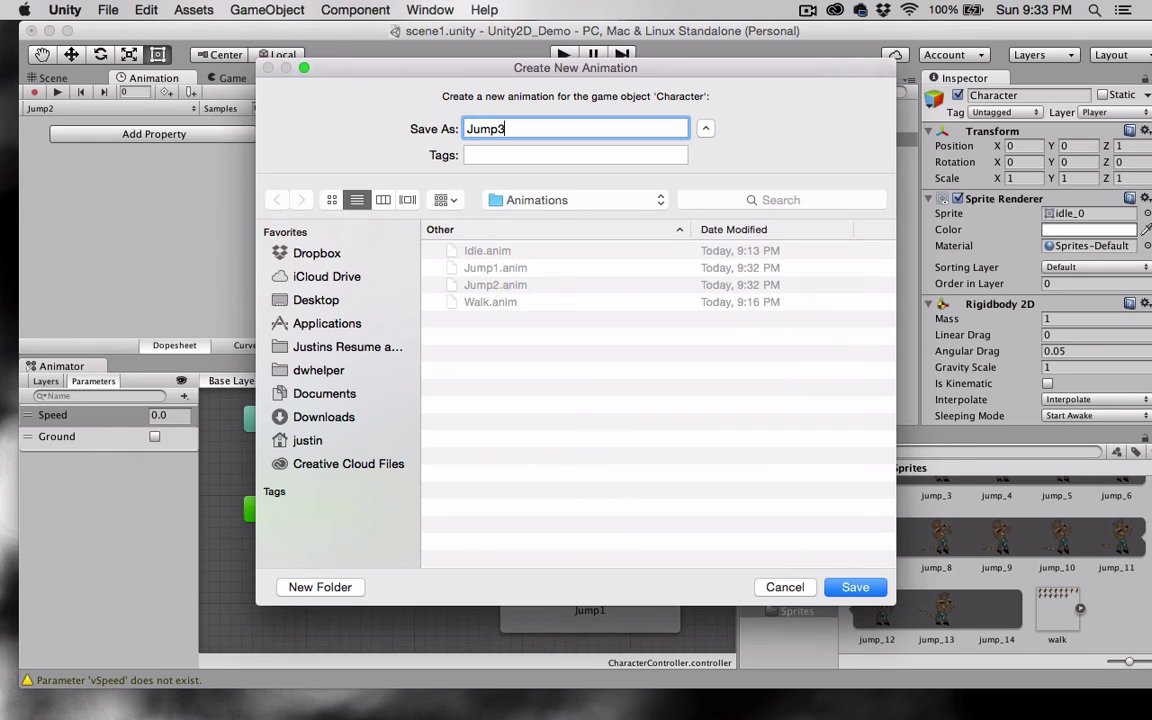
{"action": "key", "text": "Return"}
Step: Create new Character clips Jump4 and Jump5
{"action": "left_click", "coordinate": [175, 108]}
{"action": "left_click", "coordinate": [172, 132]}
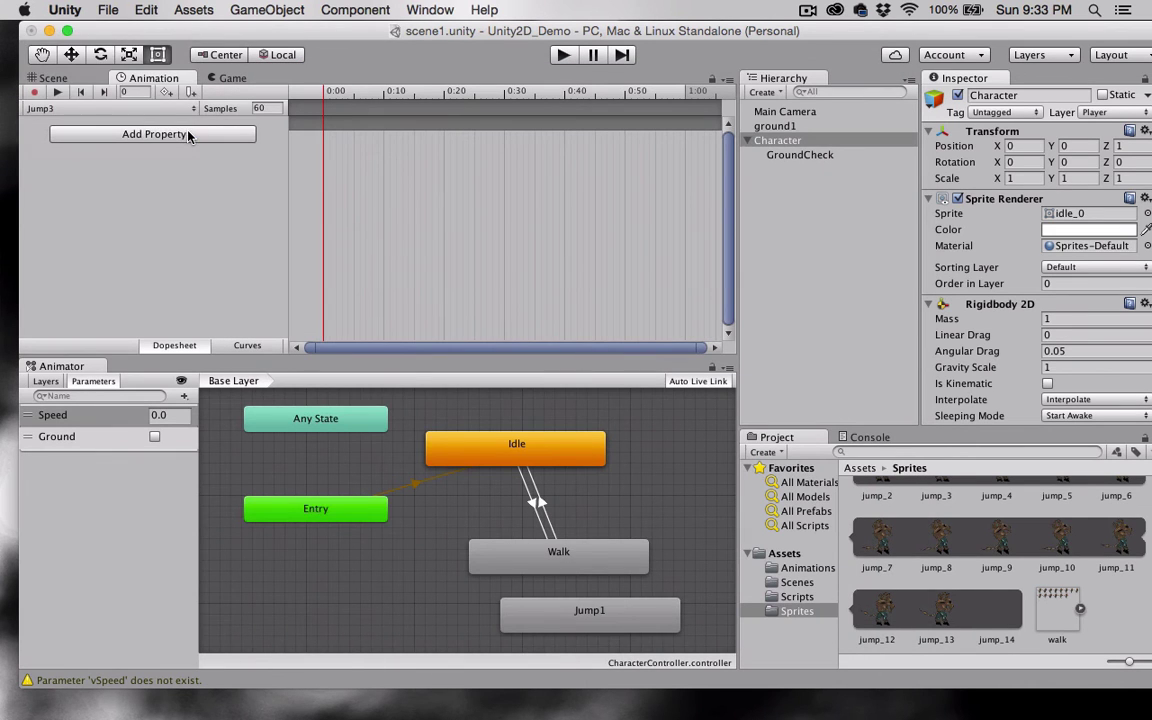
{"action": "type", "text": "Jump4"}
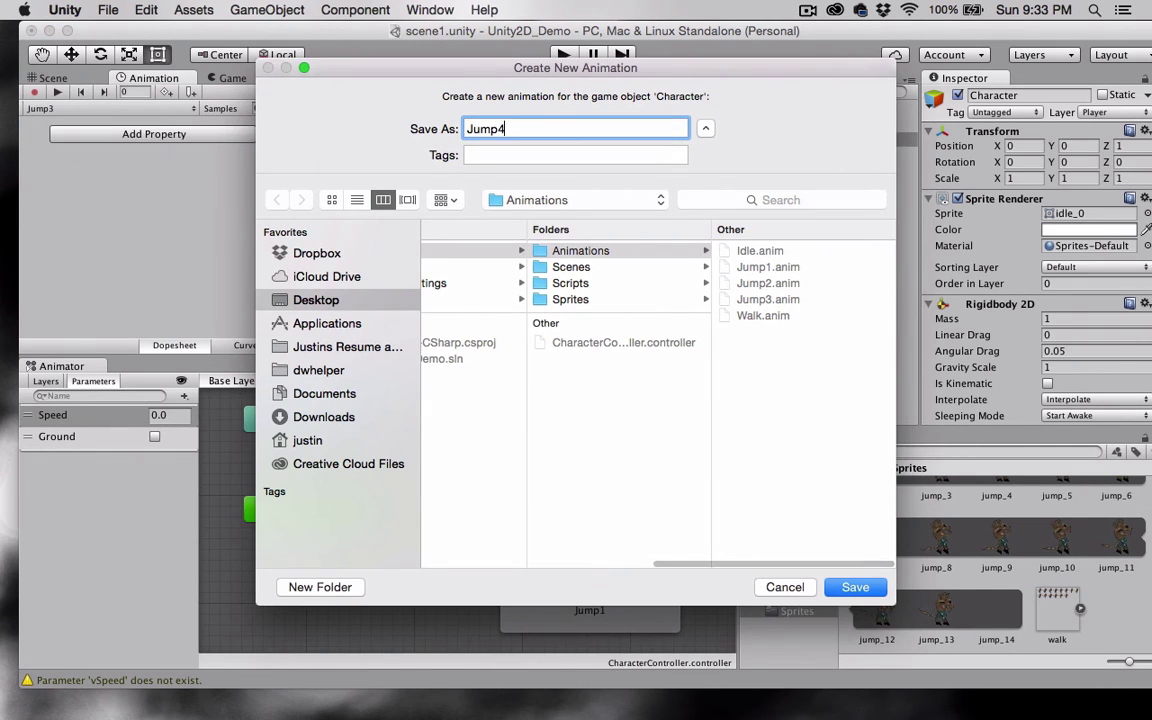
{"action": "key", "text": "Return"}
{"action": "type", "text": "Jump"}
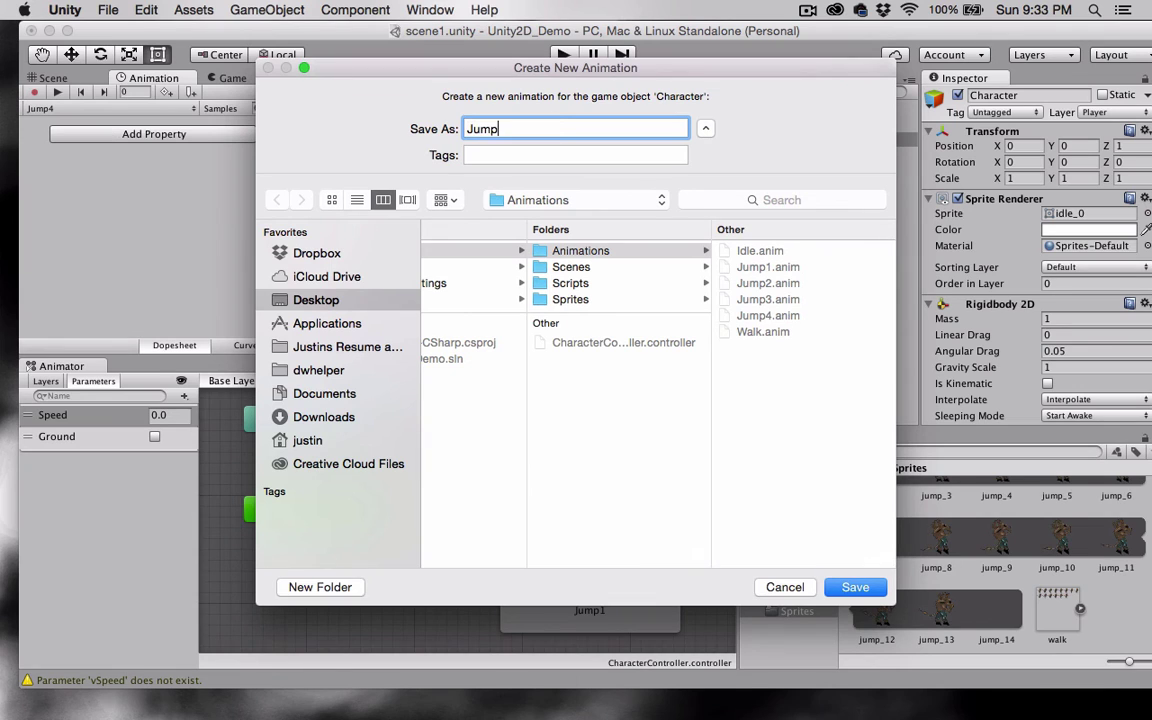
{"action": "type", "text": "5"}
{"action": "key", "text": "Return"}
Step: Create clip Jump6 and begin naming the Jump7 clip
{"action": "left_click", "coordinate": [175, 108]}
{"action": "left_click", "coordinate": [172, 132]}
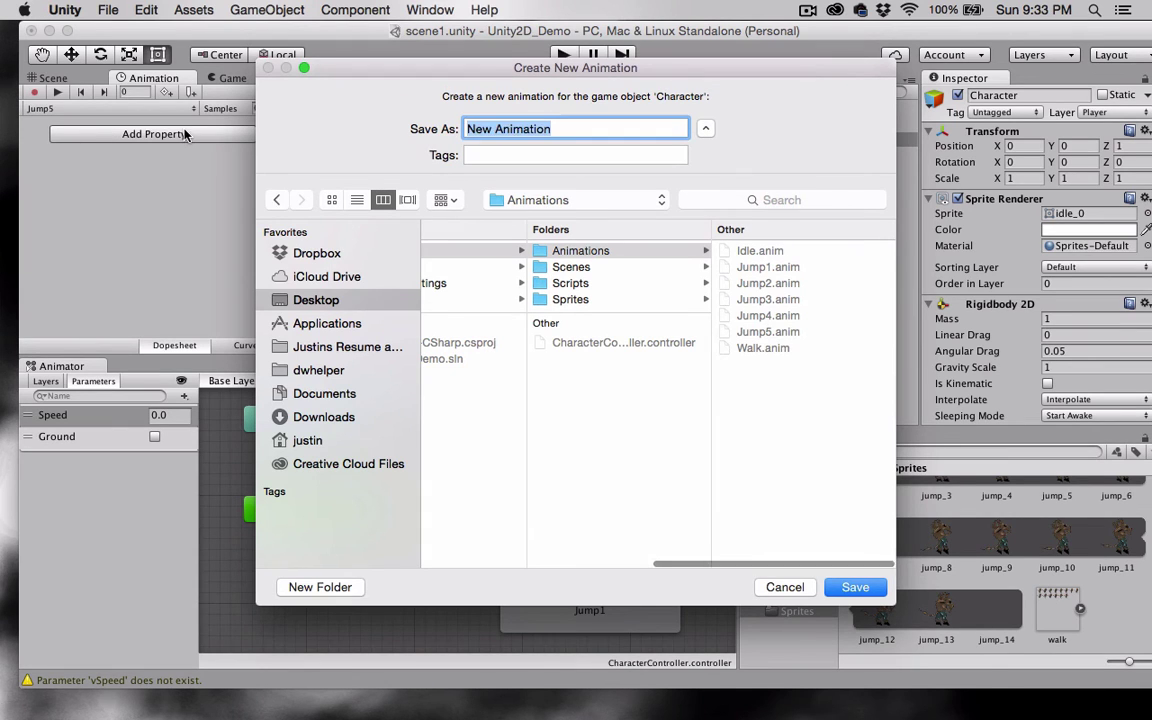
{"action": "type", "text": "Jump6"}
{"action": "key", "text": "Return"}
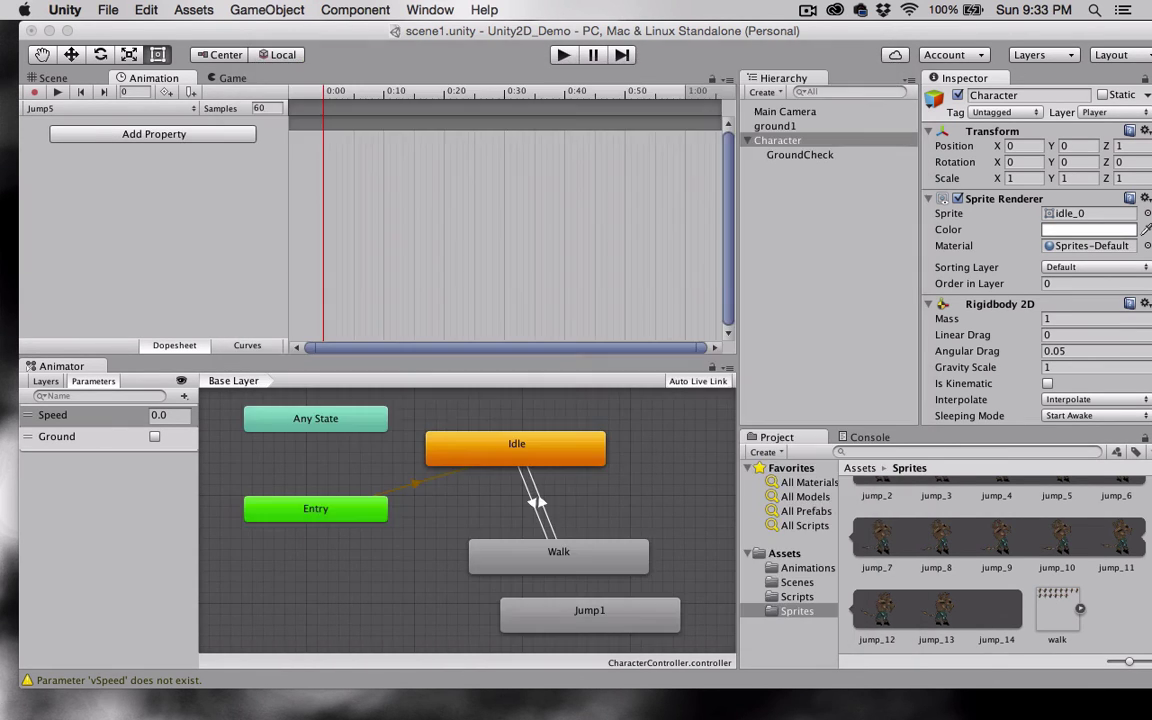
{"action": "left_click", "coordinate": [175, 108]}
{"action": "left_click", "coordinate": [100, 141]}
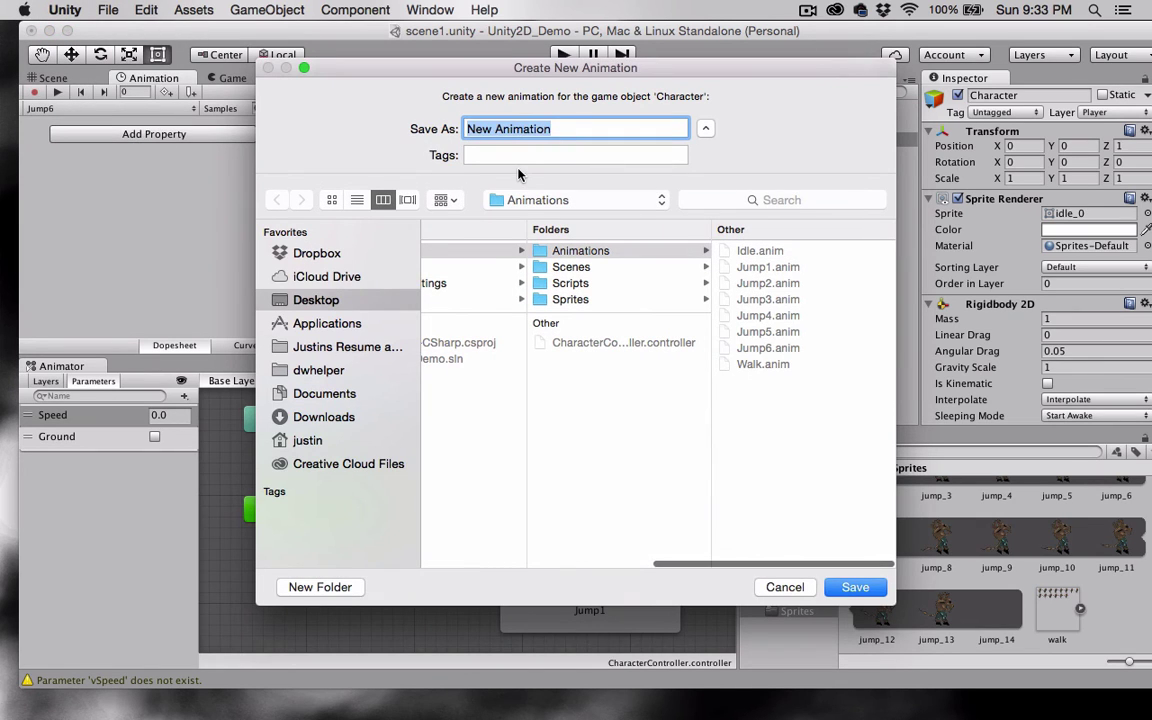
{"action": "type", "text": "Jum"}
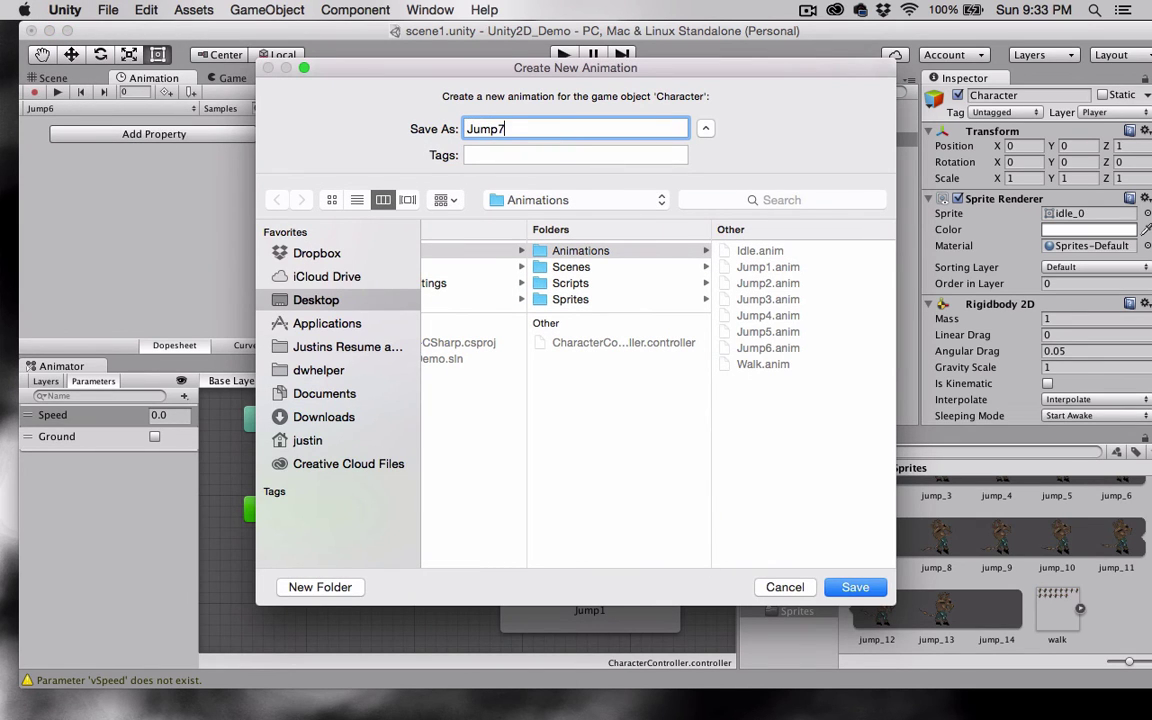
Step: Finish the Jump7 clip name and switch the Animation window to the empty Jump1 clip
{"action": "type", "text": "p7"}
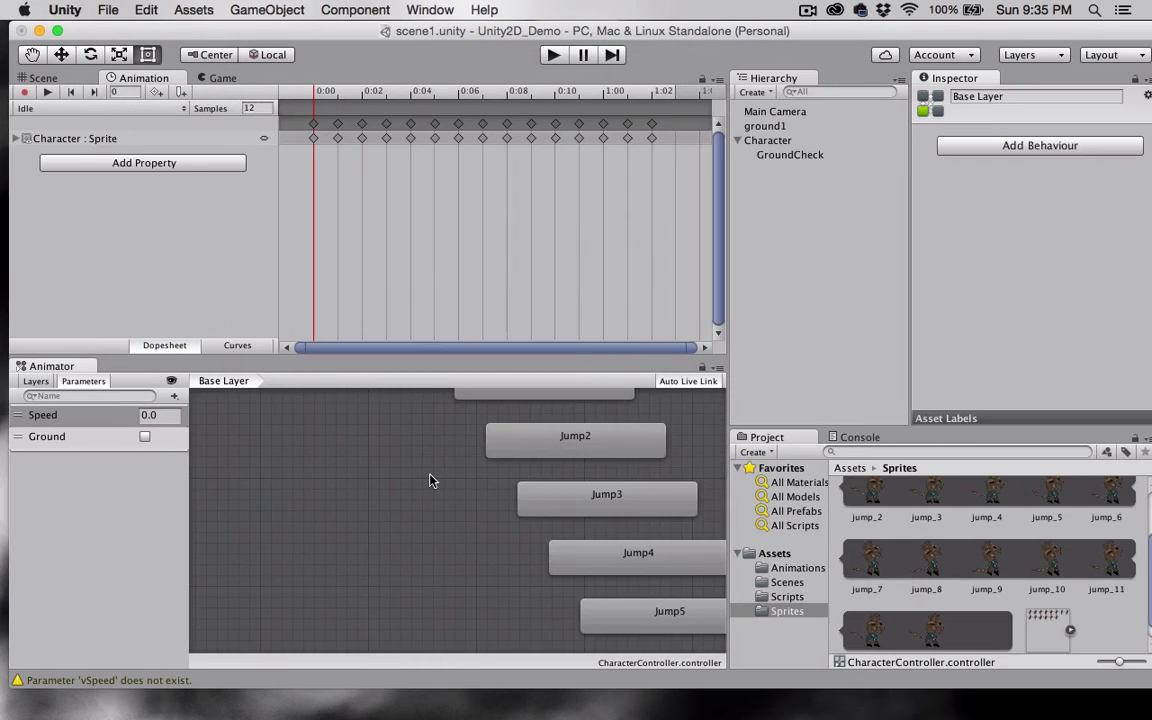
{"action": "scroll", "coordinate": [430, 480], "scroll_direction": "up", "scroll_amount": 5}
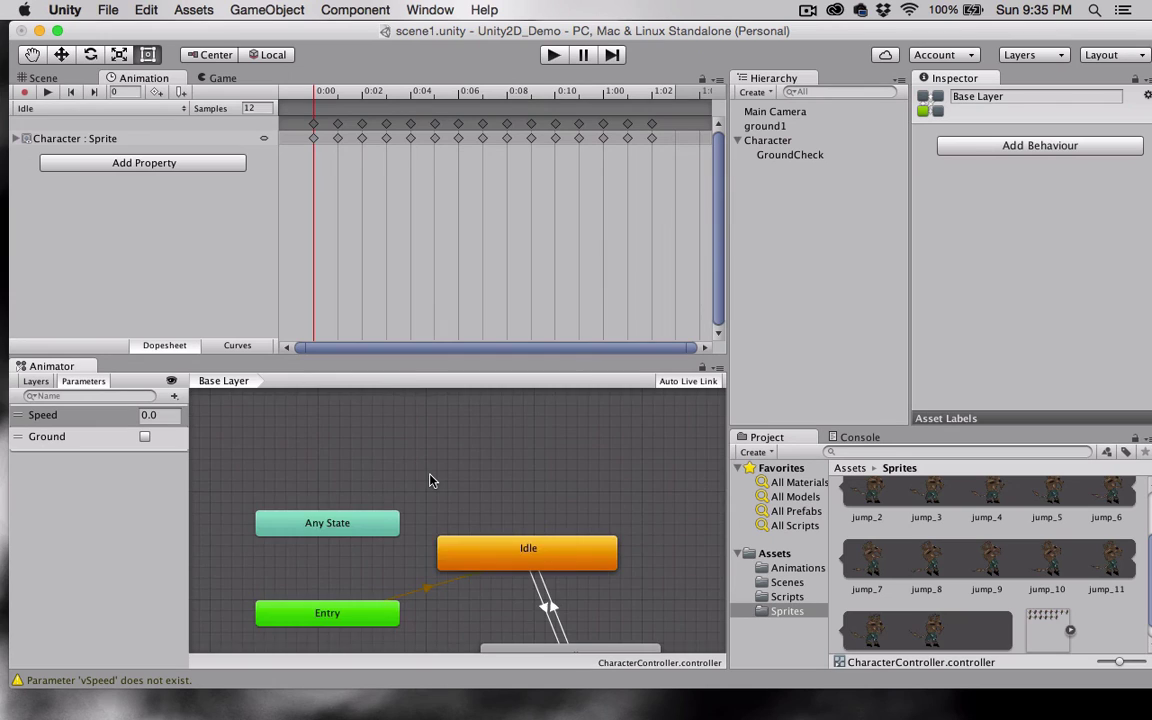
{"action": "scroll", "coordinate": [430, 480], "scroll_direction": "down", "scroll_amount": 5}
{"action": "scroll", "coordinate": [430, 480], "scroll_direction": "down", "scroll_amount": 5}
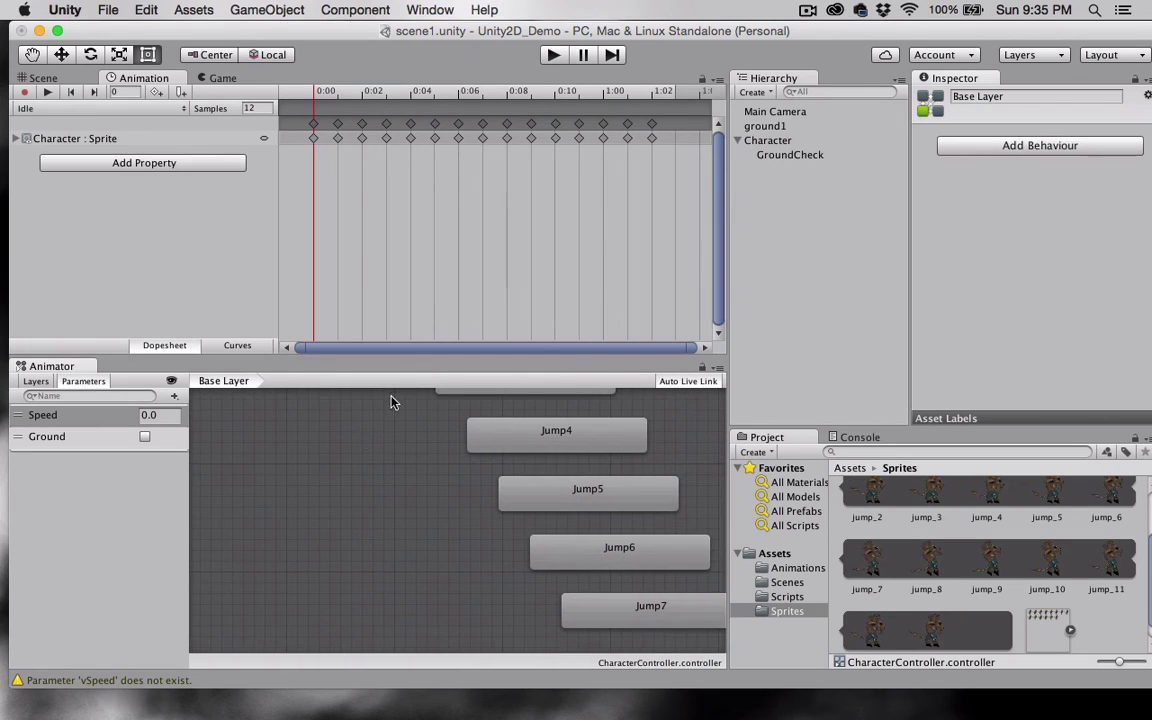
{"action": "scroll", "coordinate": [353, 543], "scroll_direction": "up", "scroll_amount": 5}
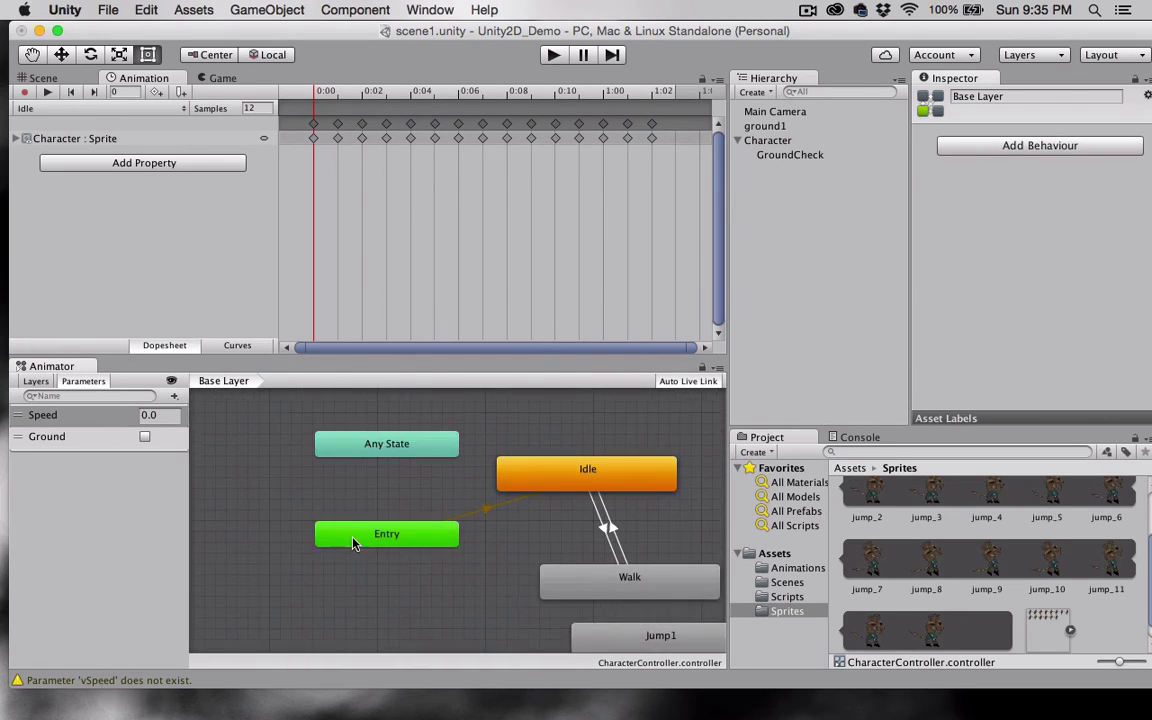
{"action": "left_click", "coordinate": [110, 110]}
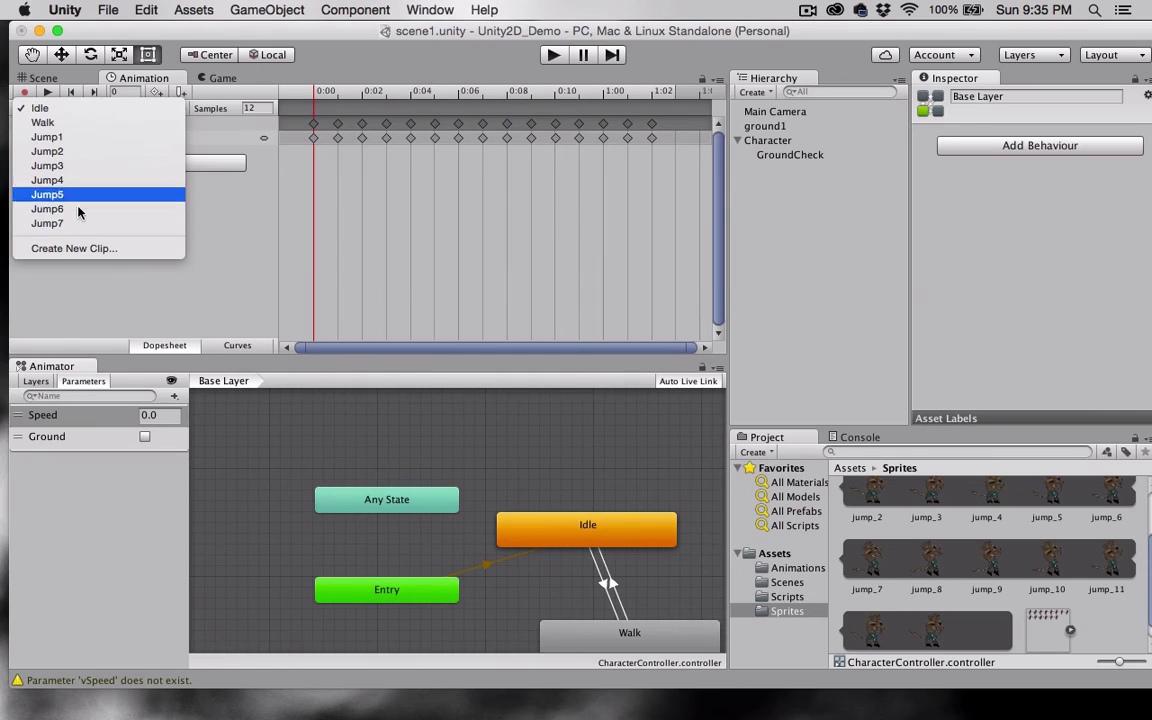
{"action": "left_click", "coordinate": [45, 137]}
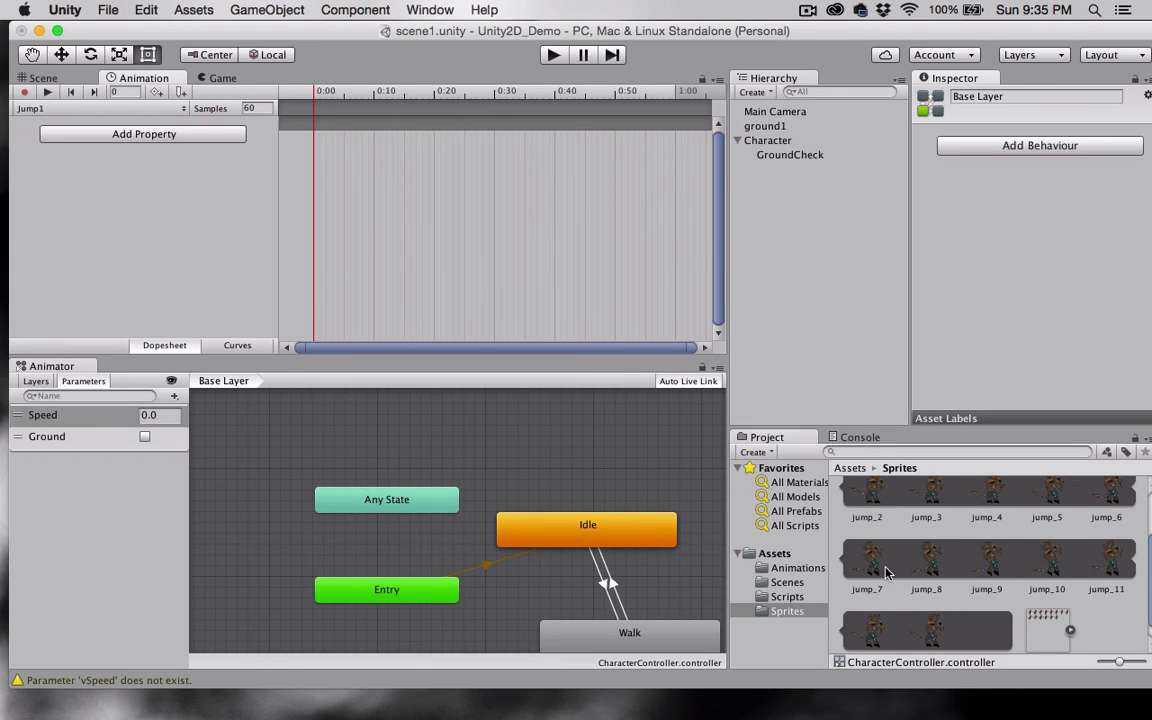
Step: Give Jump1 the jump_7 sprite keyframe, and Jump2 and Jump3 one jump sprite each
{"action": "left_click_drag", "start_coordinate": [872, 568], "coordinate": [320, 147]}
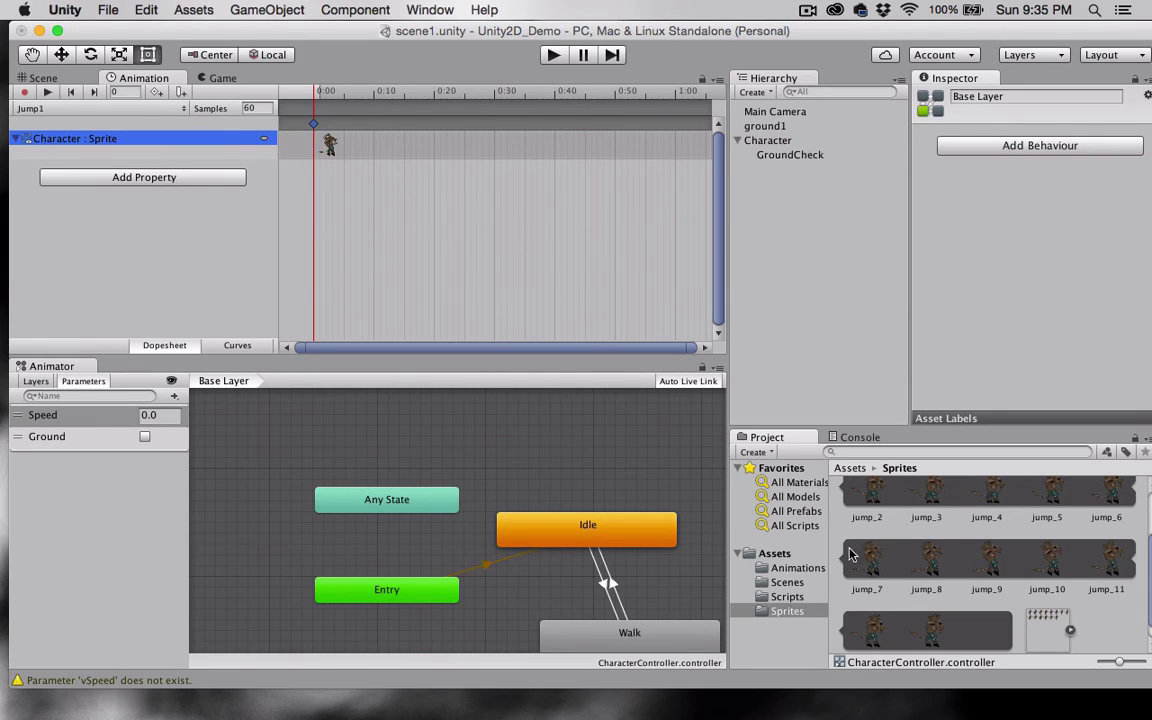
{"action": "left_click", "coordinate": [152, 108]}
{"action": "left_click", "coordinate": [155, 125]}
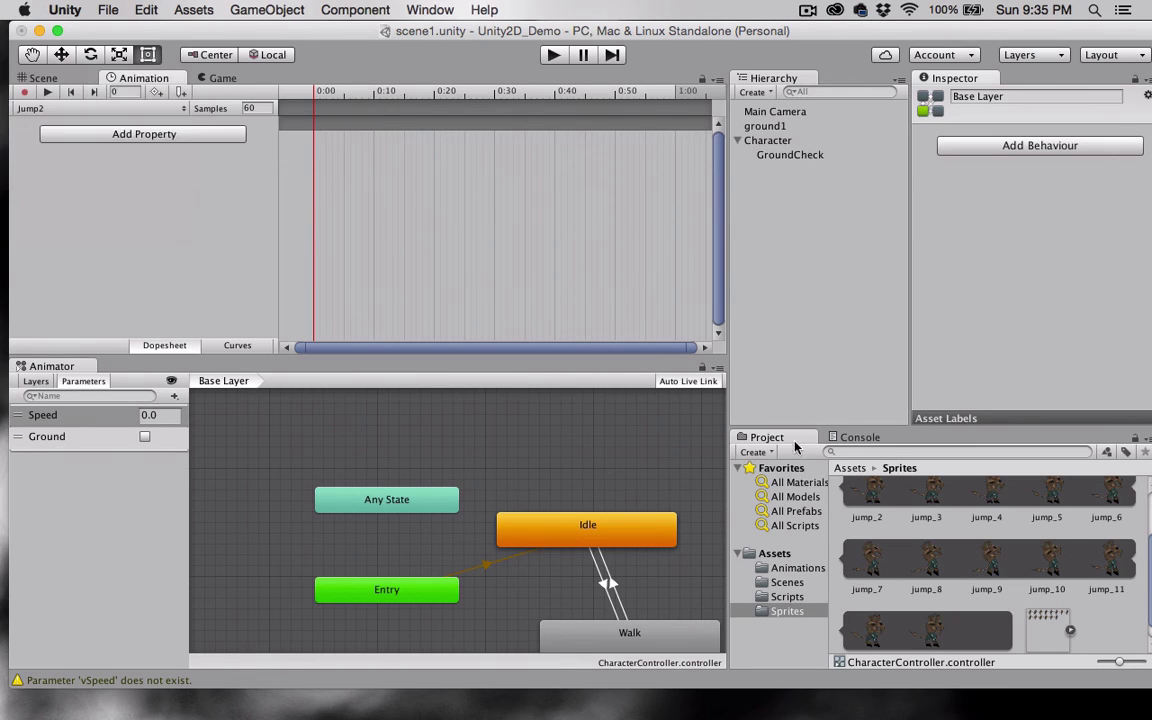
{"action": "left_click_drag", "start_coordinate": [931, 561], "coordinate": [375, 162]}
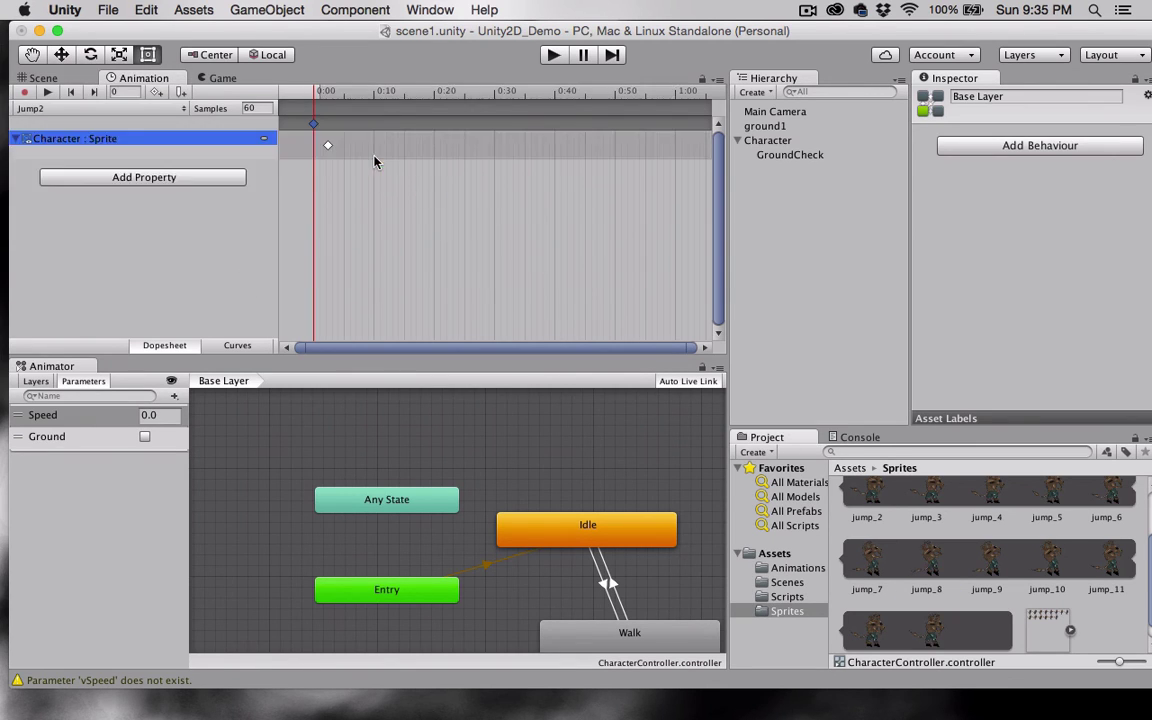
{"action": "left_click", "coordinate": [97, 109]}
{"action": "left_click", "coordinate": [98, 121]}
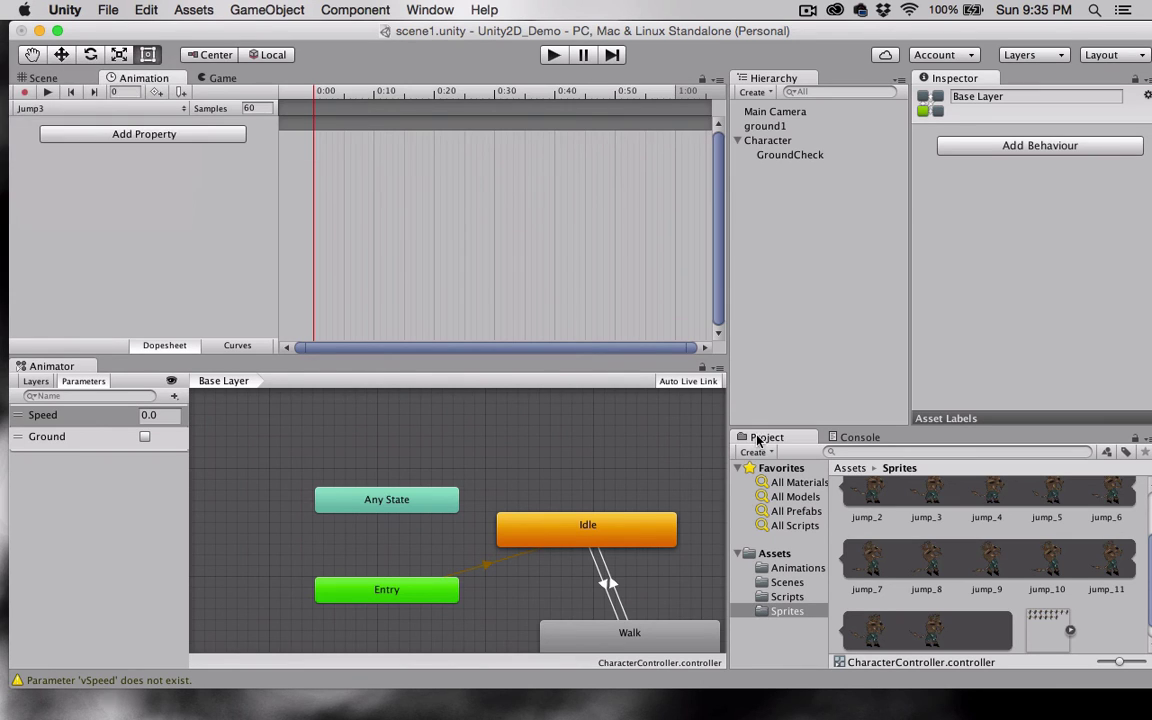
{"action": "left_click_drag", "start_coordinate": [985, 556], "coordinate": [345, 168]}
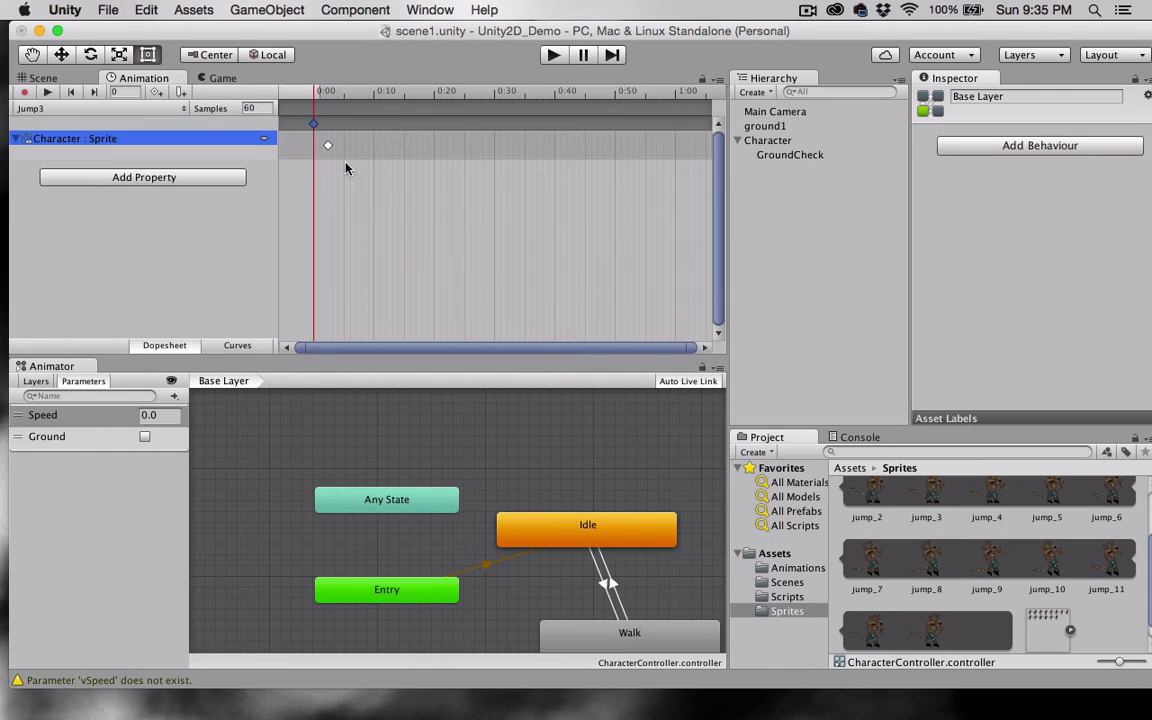
Step: Add the jump_10 sprite keyframe to Jump4 and jump_11 to Jump5
{"action": "left_click", "coordinate": [156, 108]}
{"action": "left_click", "coordinate": [152, 121]}
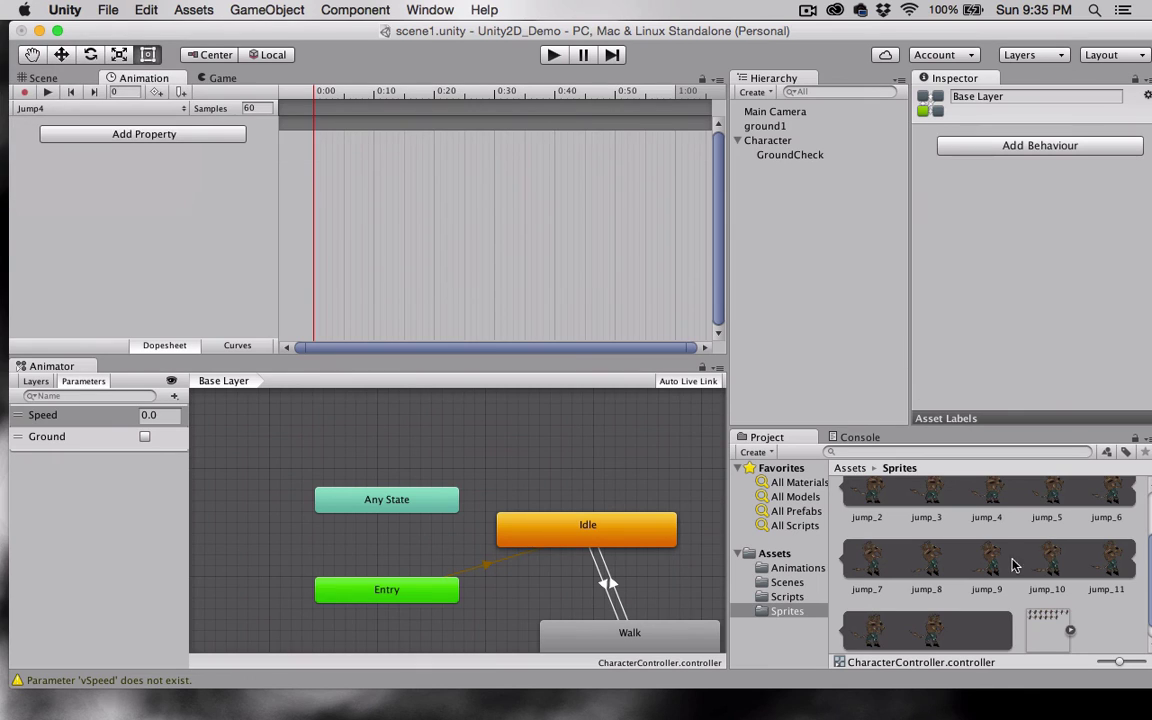
{"action": "left_click_drag", "start_coordinate": [1052, 555], "coordinate": [350, 205]}
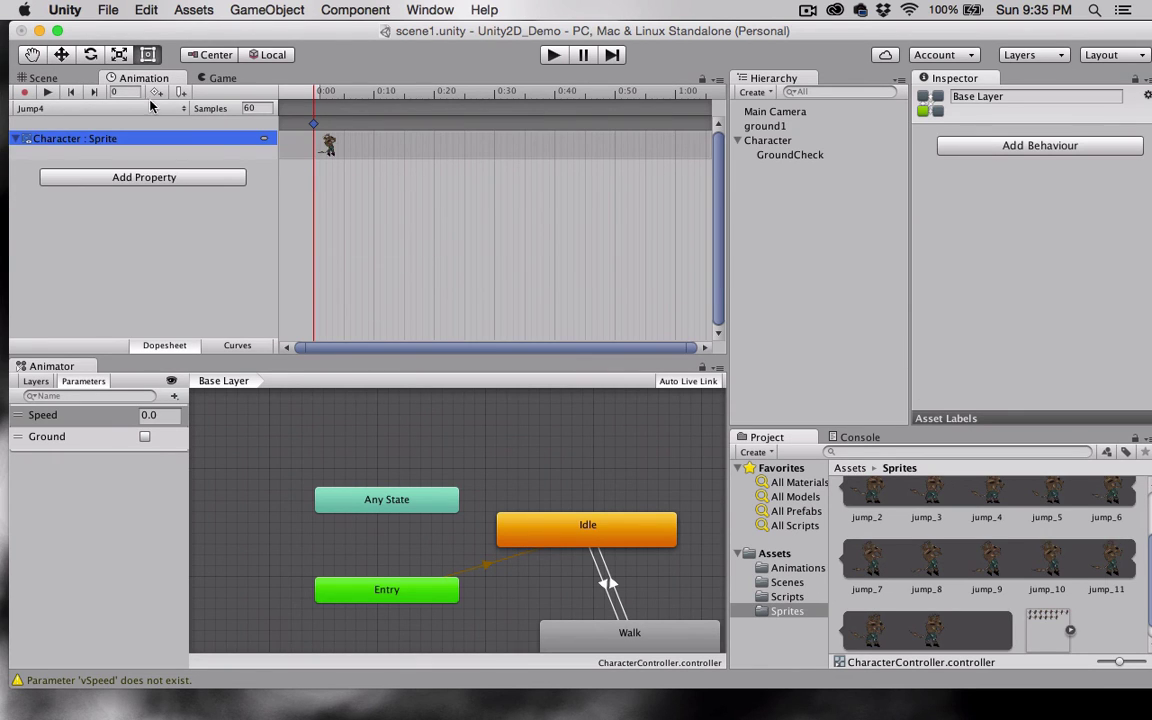
{"action": "left_click", "coordinate": [151, 107]}
{"action": "left_click", "coordinate": [147, 121]}
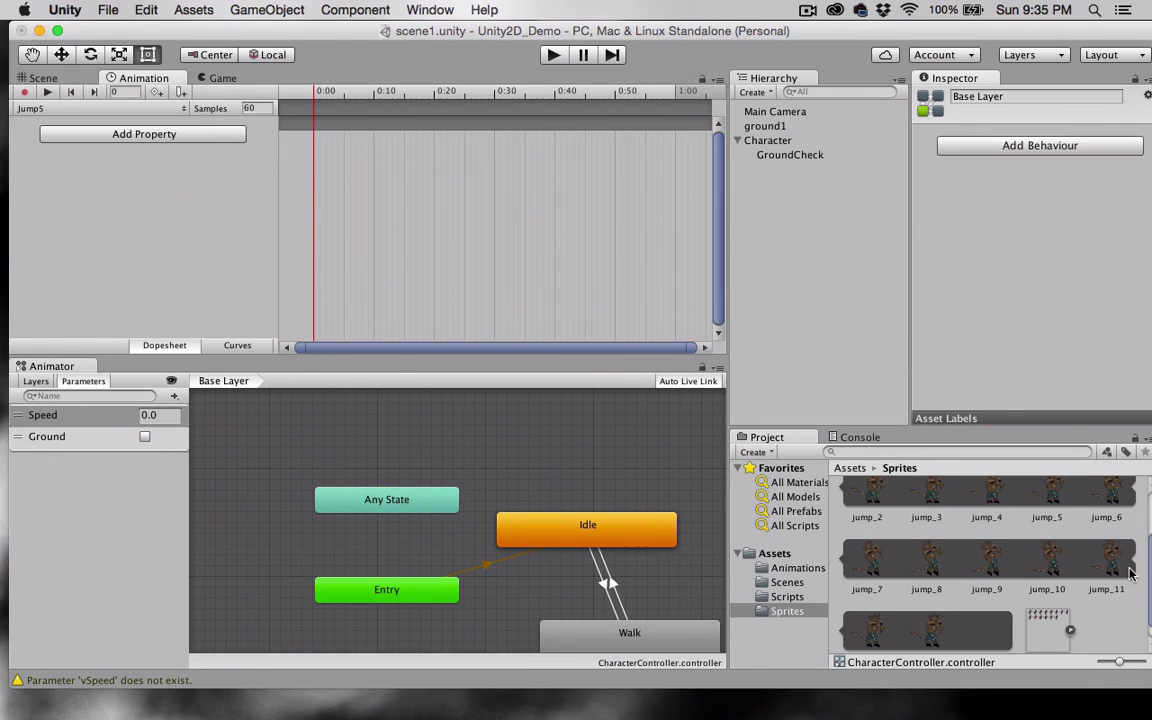
{"action": "left_click_drag", "start_coordinate": [1110, 565], "coordinate": [360, 150]}
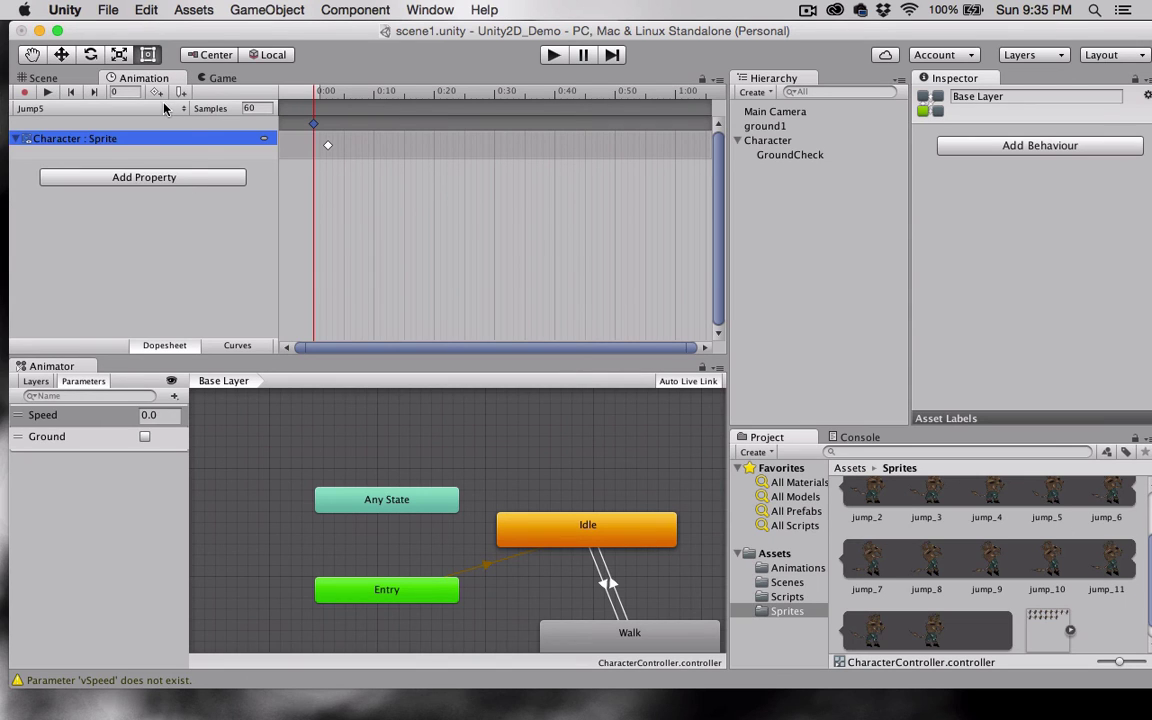
Step: Add a jump sprite keyframe to Jump6 and the jump_13 keyframe to Jump7
{"action": "left_click", "coordinate": [165, 108]}
{"action": "left_click", "coordinate": [150, 122]}
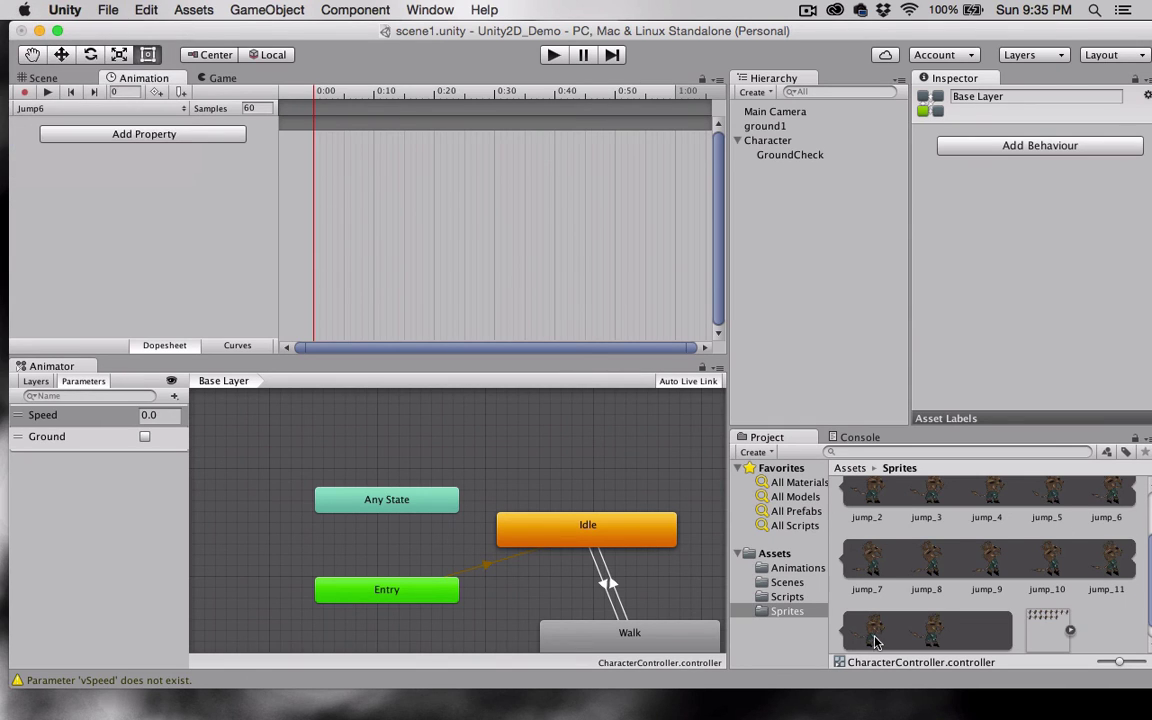
{"action": "left_click_drag", "start_coordinate": [875, 641], "coordinate": [336, 146]}
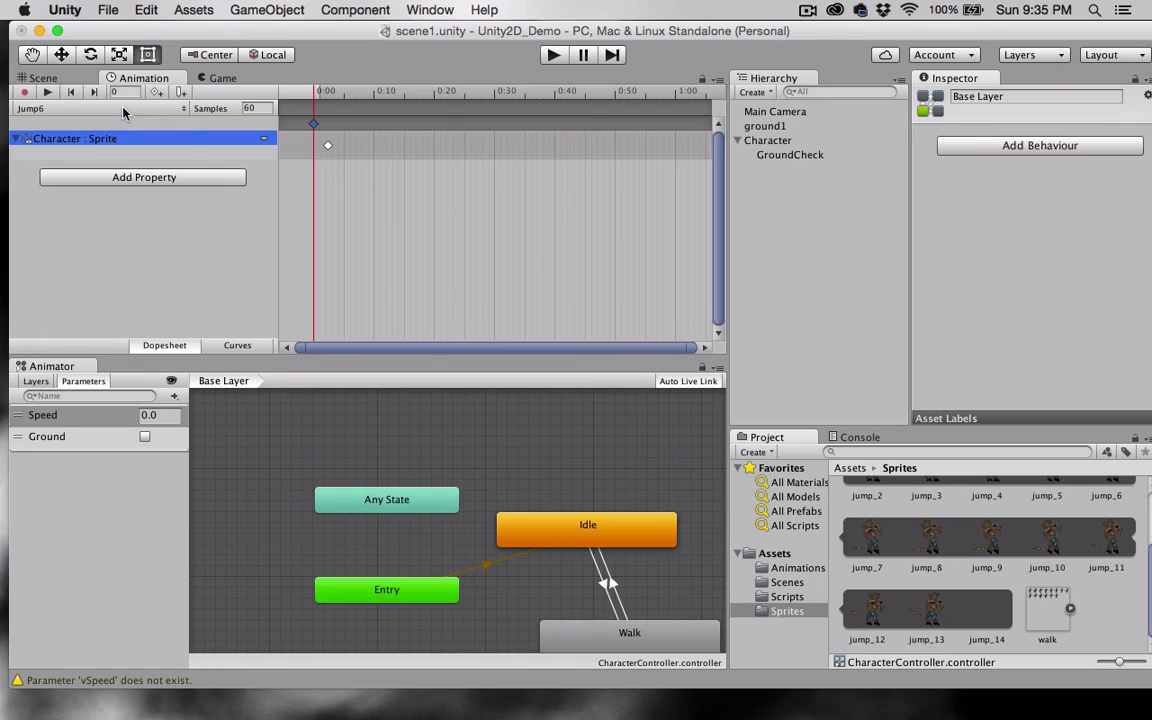
{"action": "left_click", "coordinate": [124, 110]}
{"action": "left_click", "coordinate": [125, 132]}
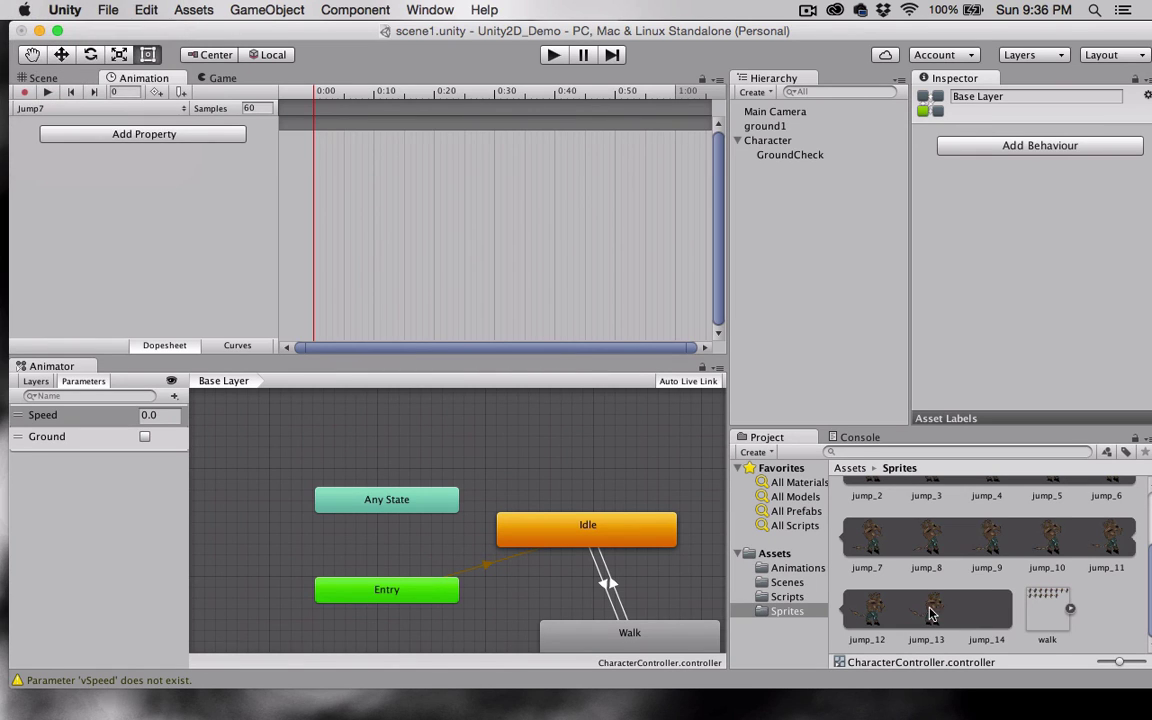
{"action": "left_click_drag", "start_coordinate": [930, 613], "coordinate": [330, 148]}
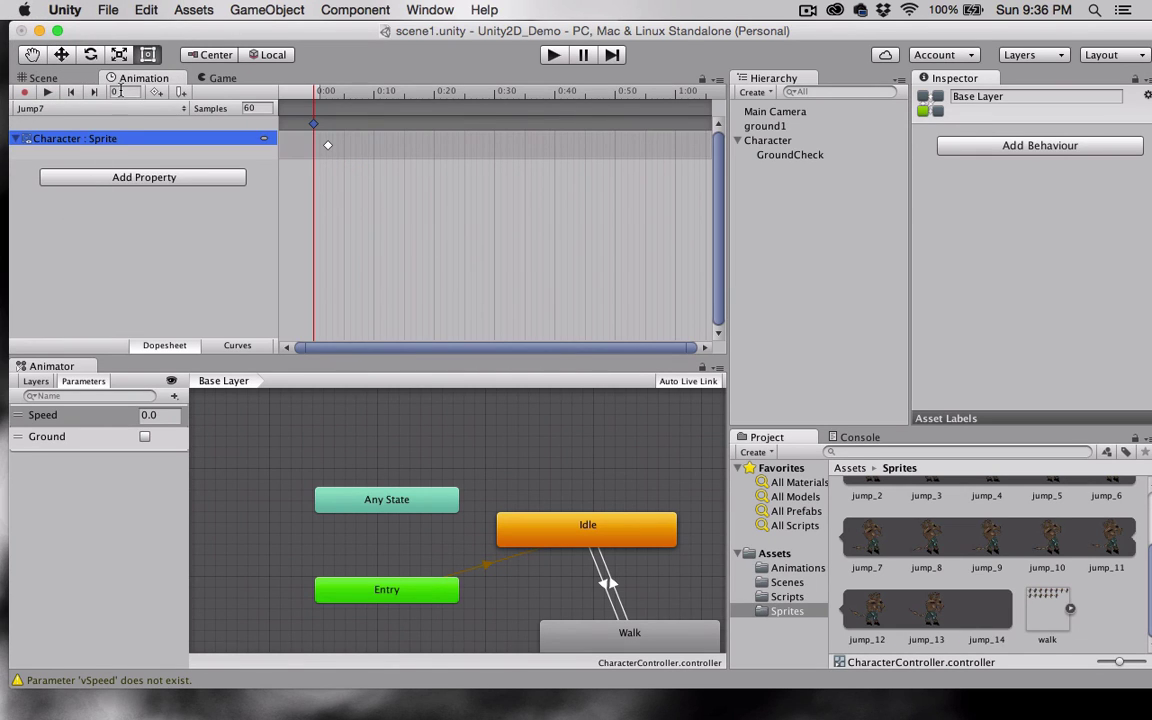
{"action": "left_click", "coordinate": [170, 257]}
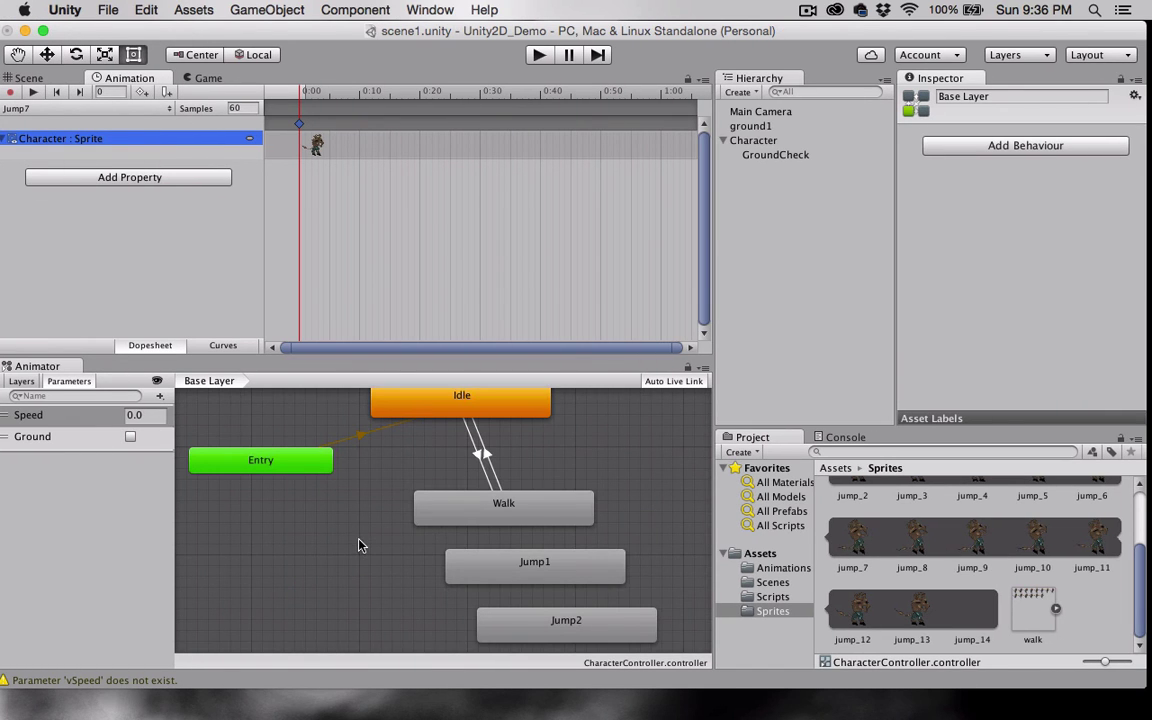
Step: Select the Jump1 through Jump6 states together in the Animator graph
{"action": "scroll", "coordinate": [361, 545], "scroll_direction": "down", "scroll_amount": 3}
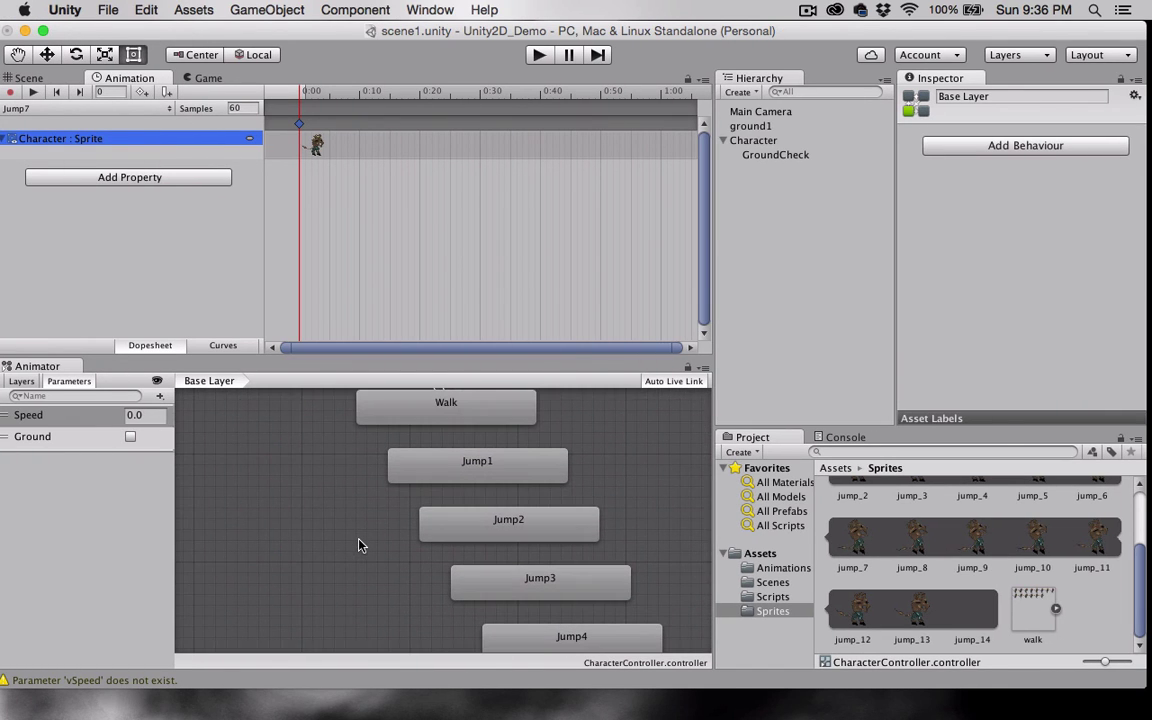
{"action": "left_click", "coordinate": [445, 476]}
{"action": "left_click", "coordinate": [470, 532], "text": "shift"}
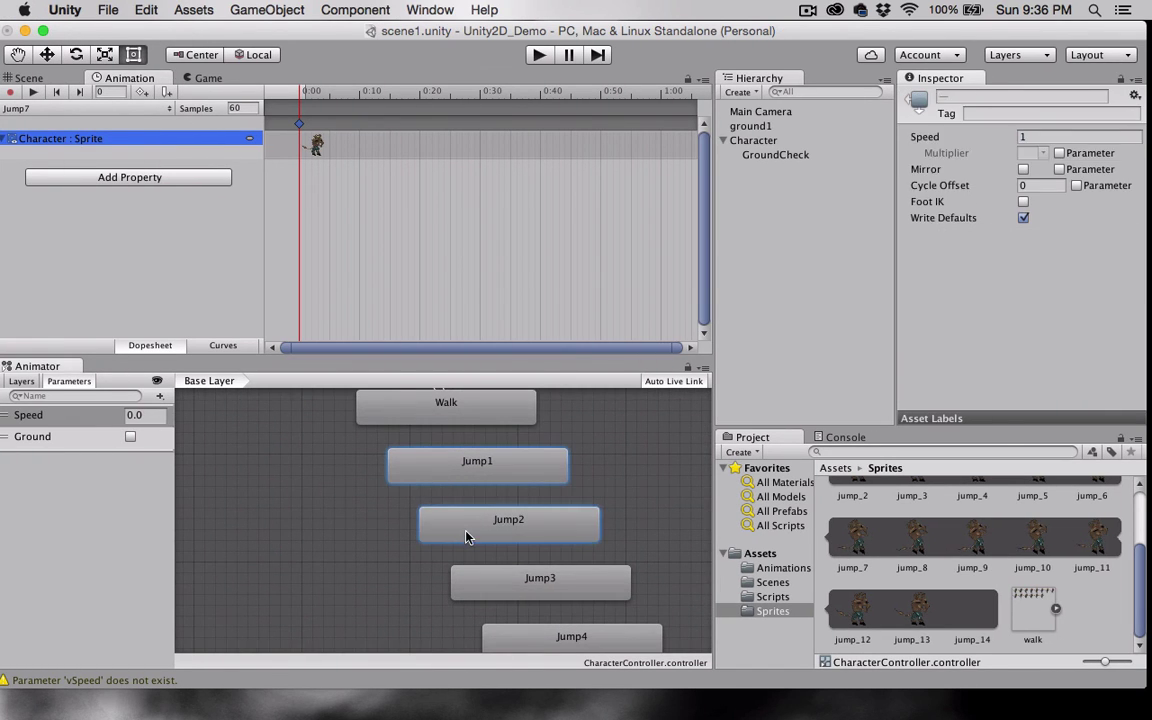
{"action": "left_click", "coordinate": [507, 586], "text": "shift"}
{"action": "scroll", "coordinate": [505, 587], "scroll_direction": "down", "scroll_amount": 3}
{"action": "scroll", "coordinate": [505, 590], "scroll_direction": "down", "scroll_amount": 1}
{"action": "left_click", "coordinate": [512, 575], "text": "shift"}
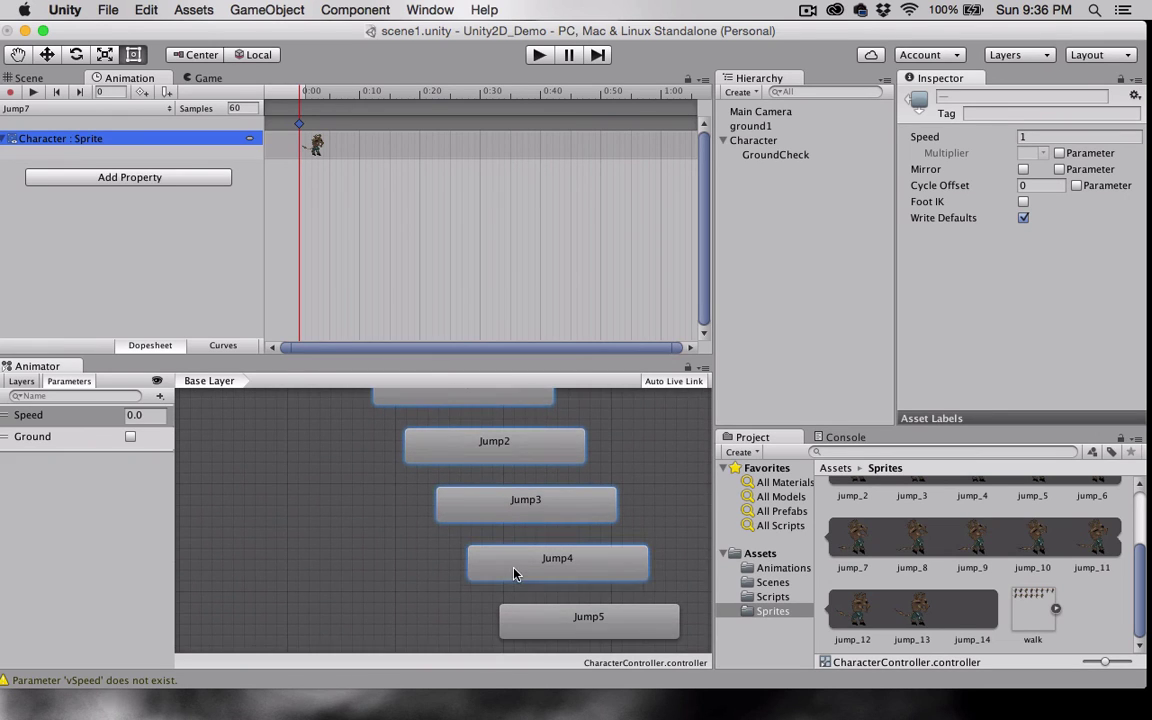
{"action": "scroll", "coordinate": [514, 571], "scroll_direction": "down", "scroll_amount": 3}
{"action": "left_click", "coordinate": [522, 548], "text": "shift"}
{"action": "left_click", "coordinate": [545, 607], "text": "shift"}
{"action": "scroll", "coordinate": [401, 555], "scroll_direction": "down", "scroll_amount": 3}
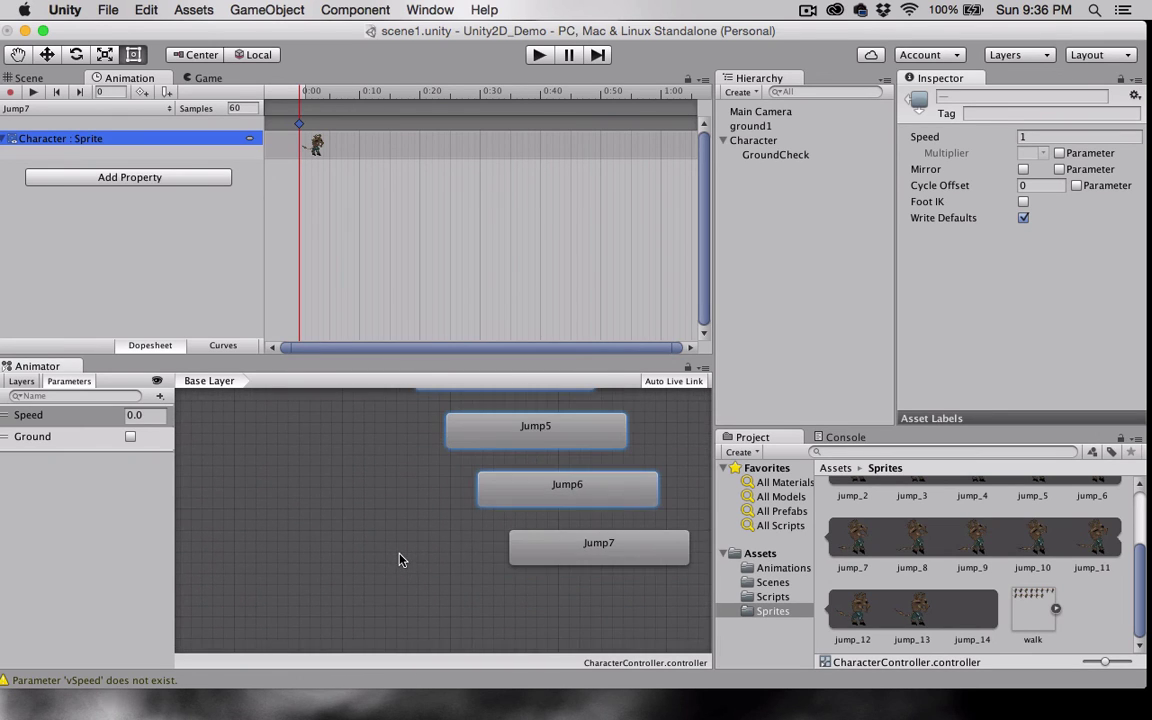
{"action": "scroll", "coordinate": [445, 571], "scroll_direction": "up", "scroll_amount": 5}
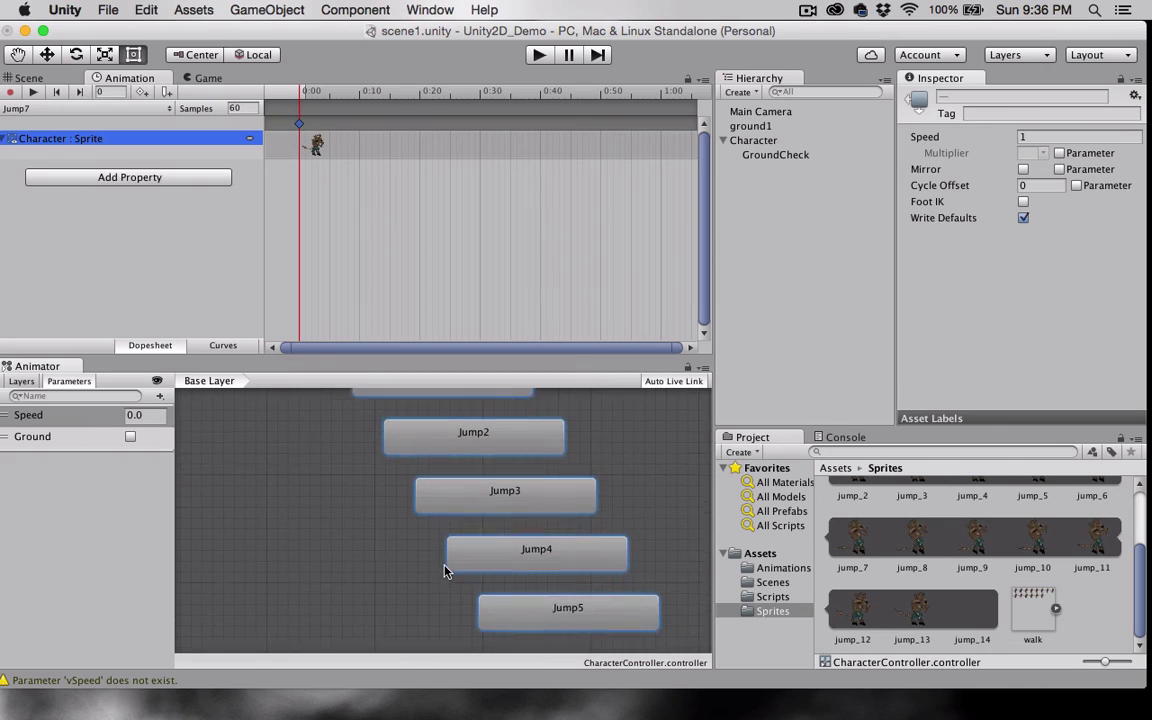
Step: Delete the selected Jump states, confirm, and check the remaining clips in the clip list
{"action": "key", "text": "BackSpace"}
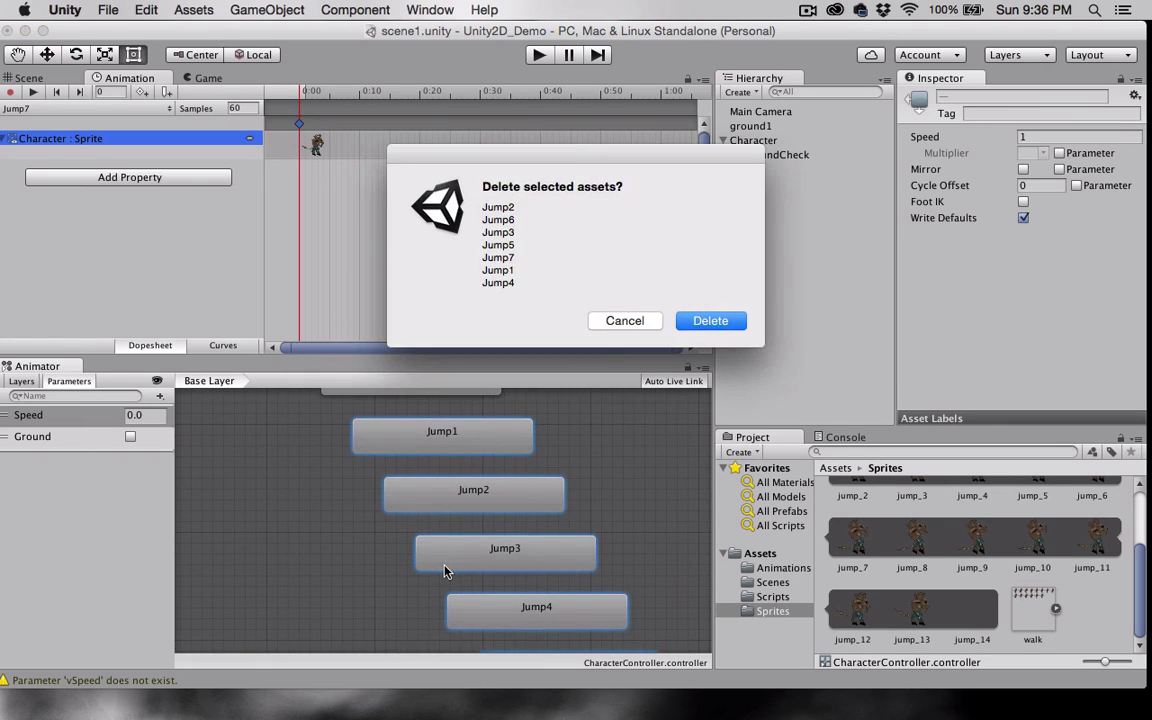
{"action": "key", "text": "Return"}
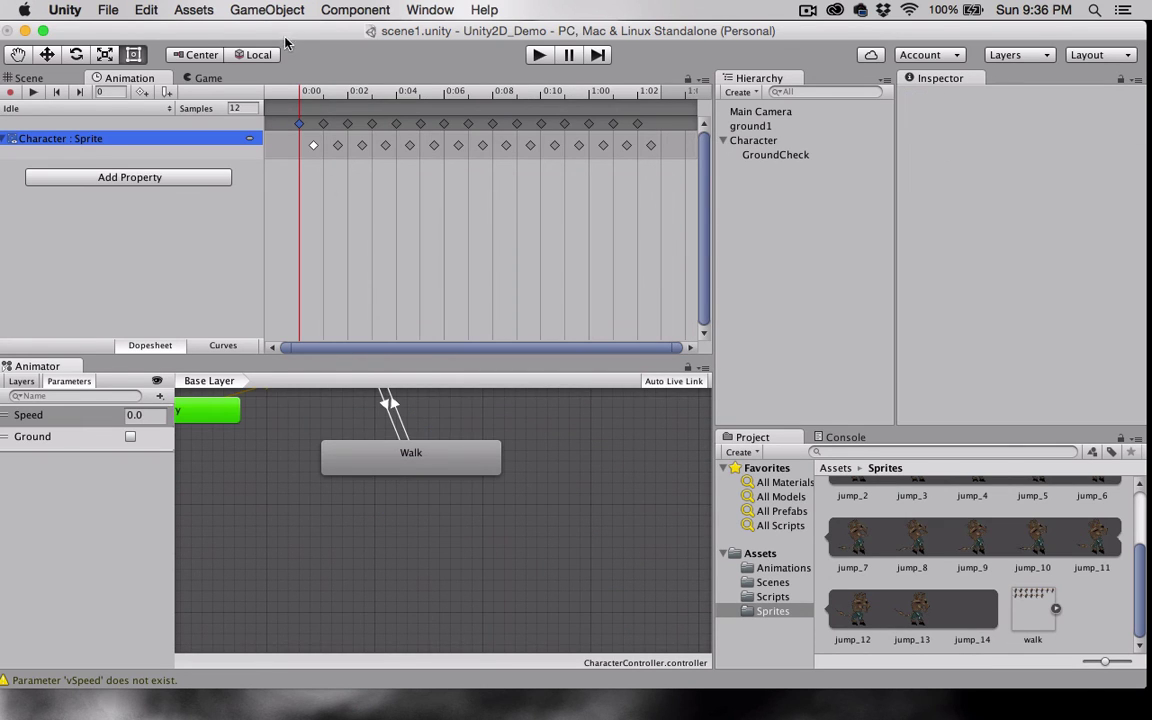
{"action": "left_click_drag", "start_coordinate": [256, 30], "coordinate": [292, 30]}
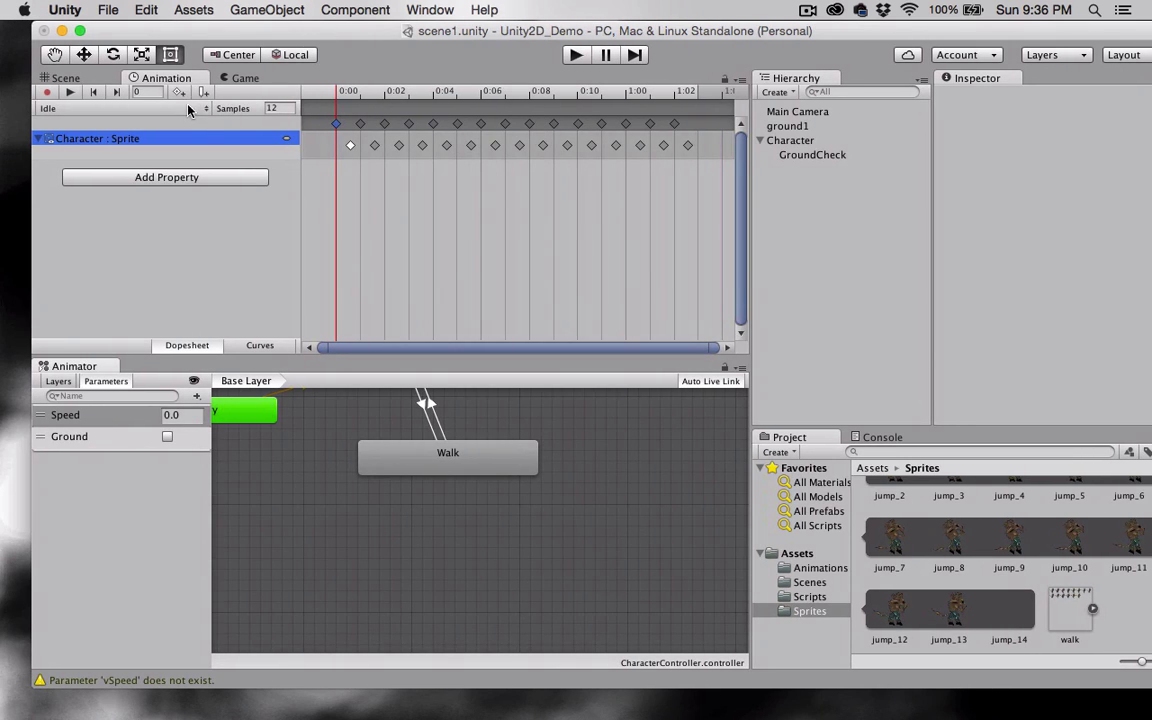
{"action": "left_click", "coordinate": [150, 108]}
{"action": "left_click", "coordinate": [180, 212]}
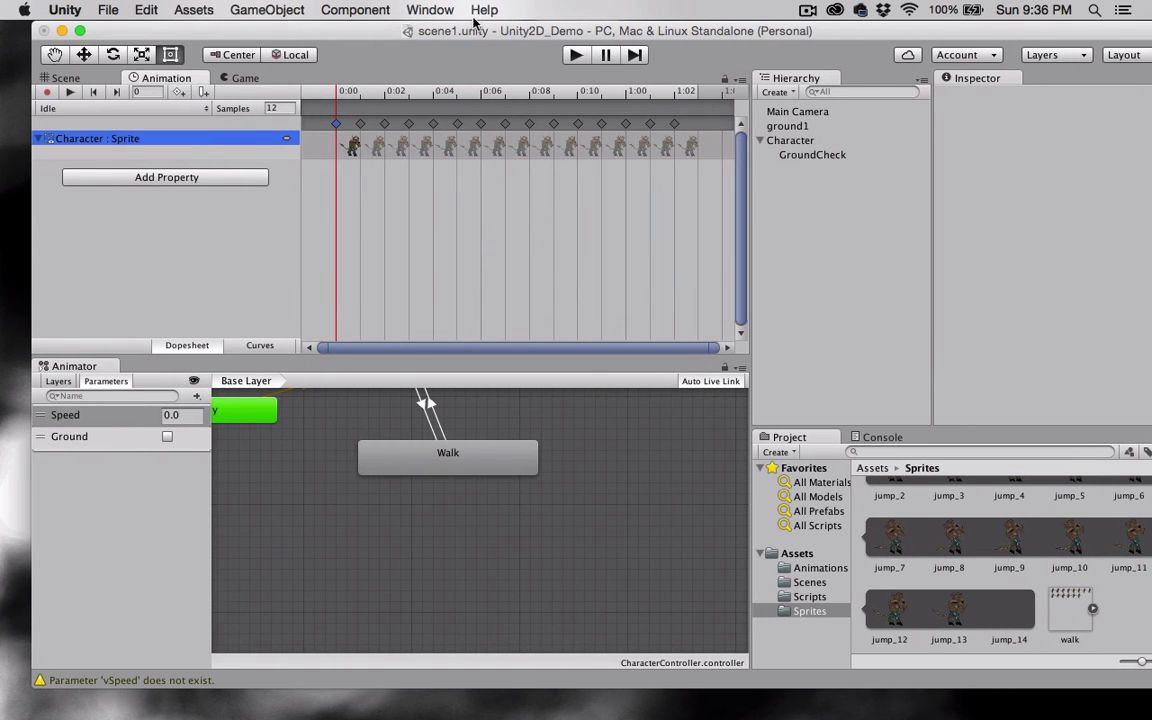
{"action": "left_click_drag", "start_coordinate": [468, 26], "coordinate": [431, 26]}
Step: Open the Animations folder to see Idle, Walk and Jump1–Jump7 clip assets
{"action": "left_click", "coordinate": [750, 567]}
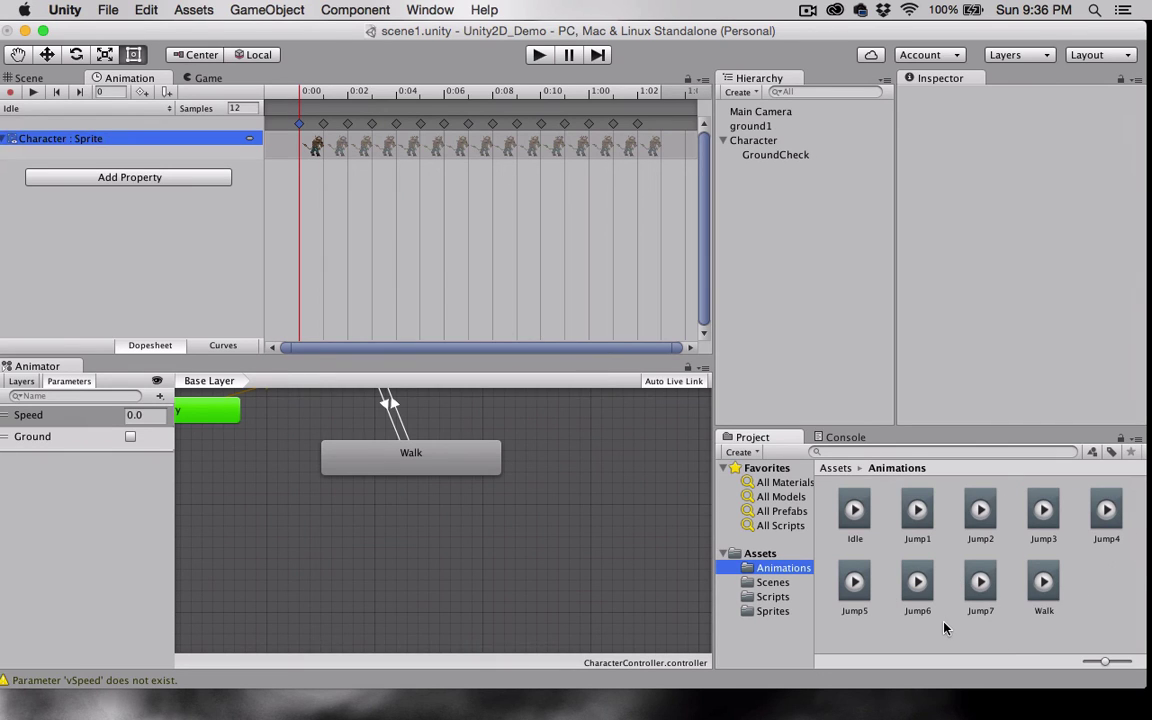
{"action": "left_click_drag", "start_coordinate": [233, 42], "coordinate": [281, 41]}
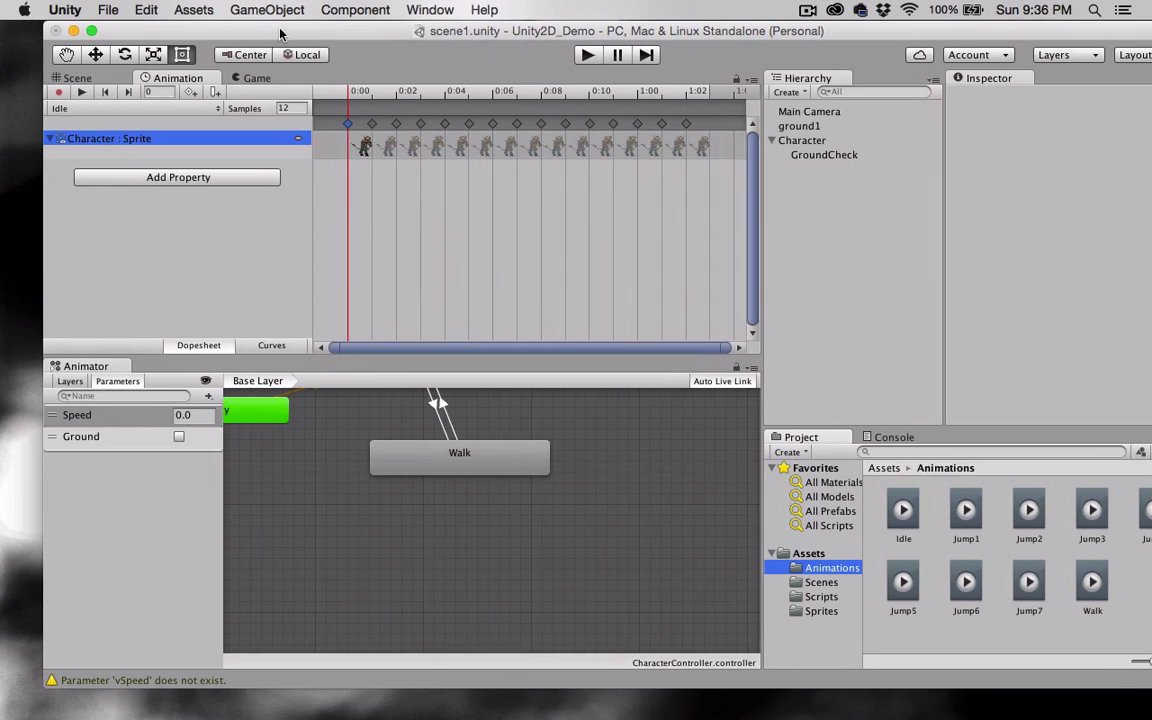
Step: Add a Float parameter named vSpeed, then frame all states in the Animator graph
{"action": "left_click", "coordinate": [208, 397]}
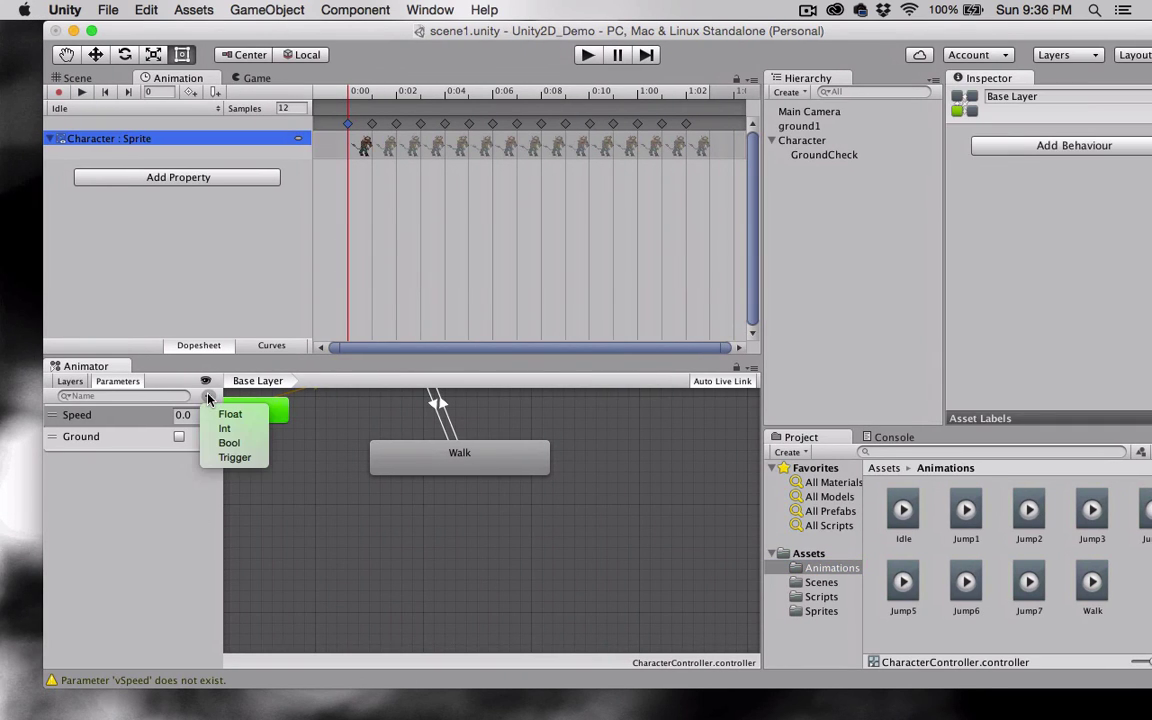
{"action": "left_click", "coordinate": [226, 414]}
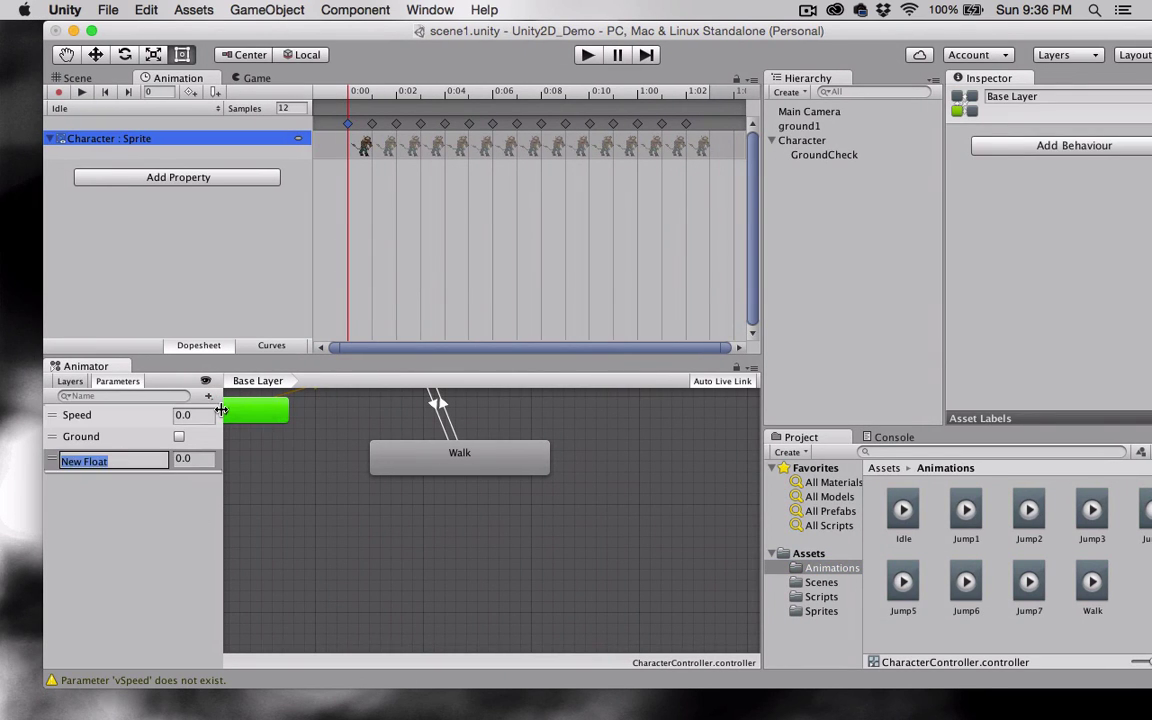
{"action": "type", "text": "vSpeed"}
{"action": "key", "text": "Return"}
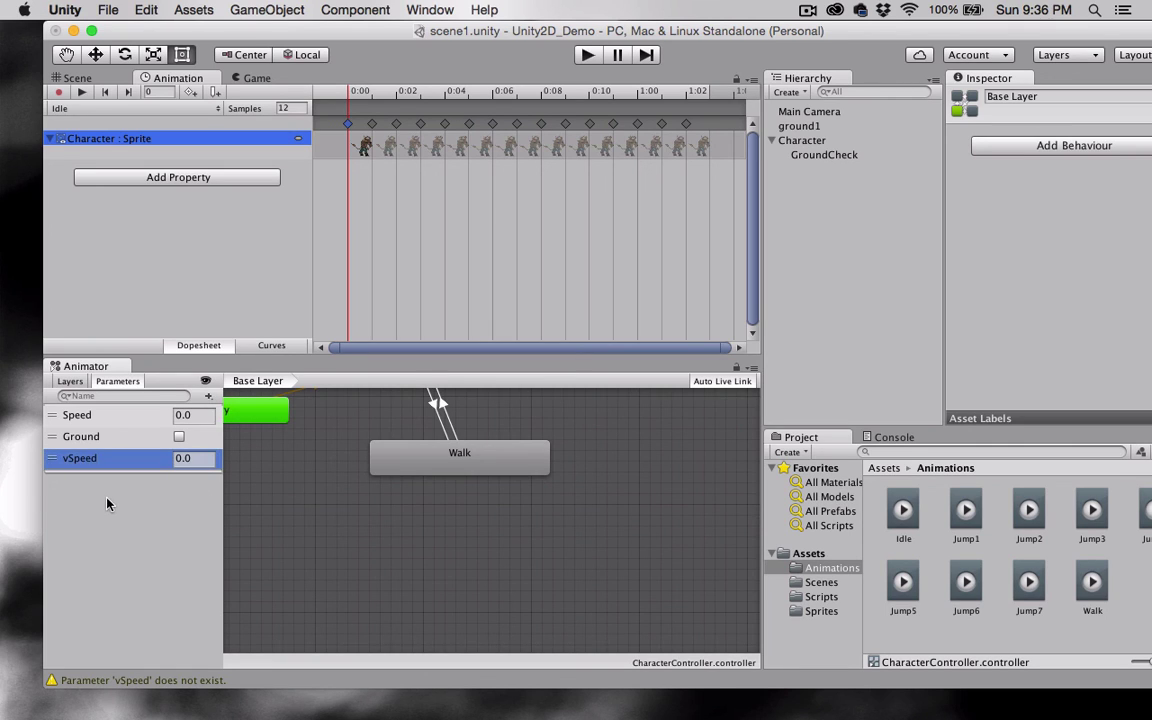
{"action": "key", "text": "f"}
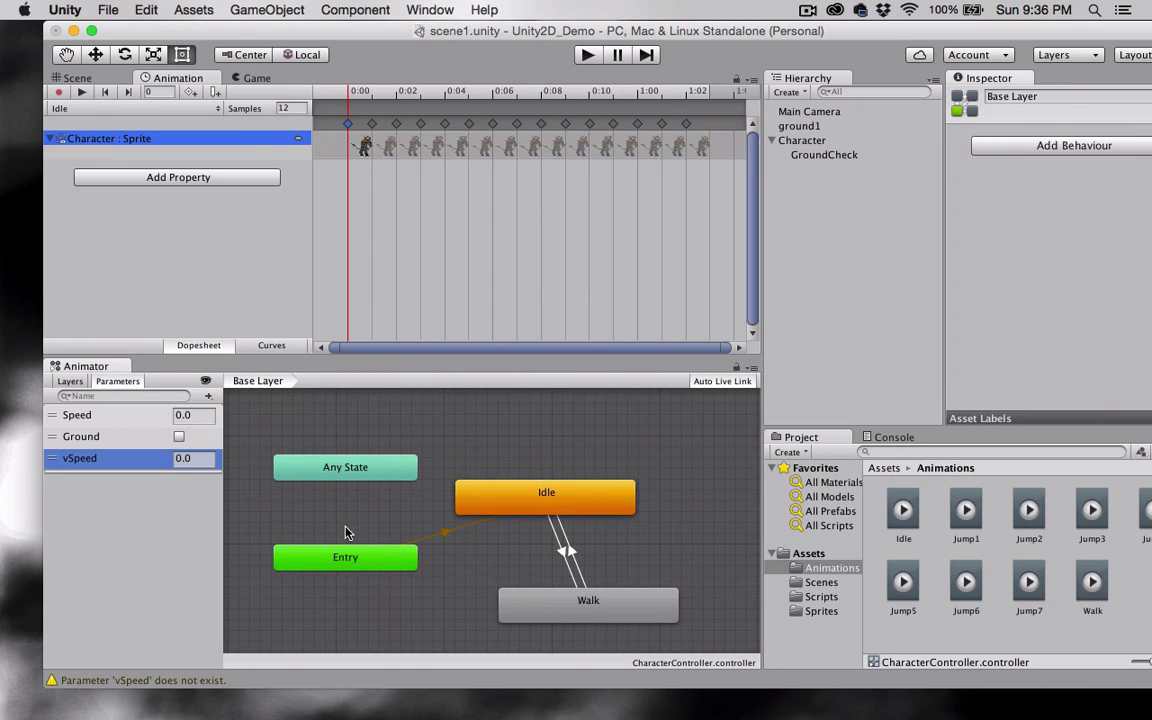